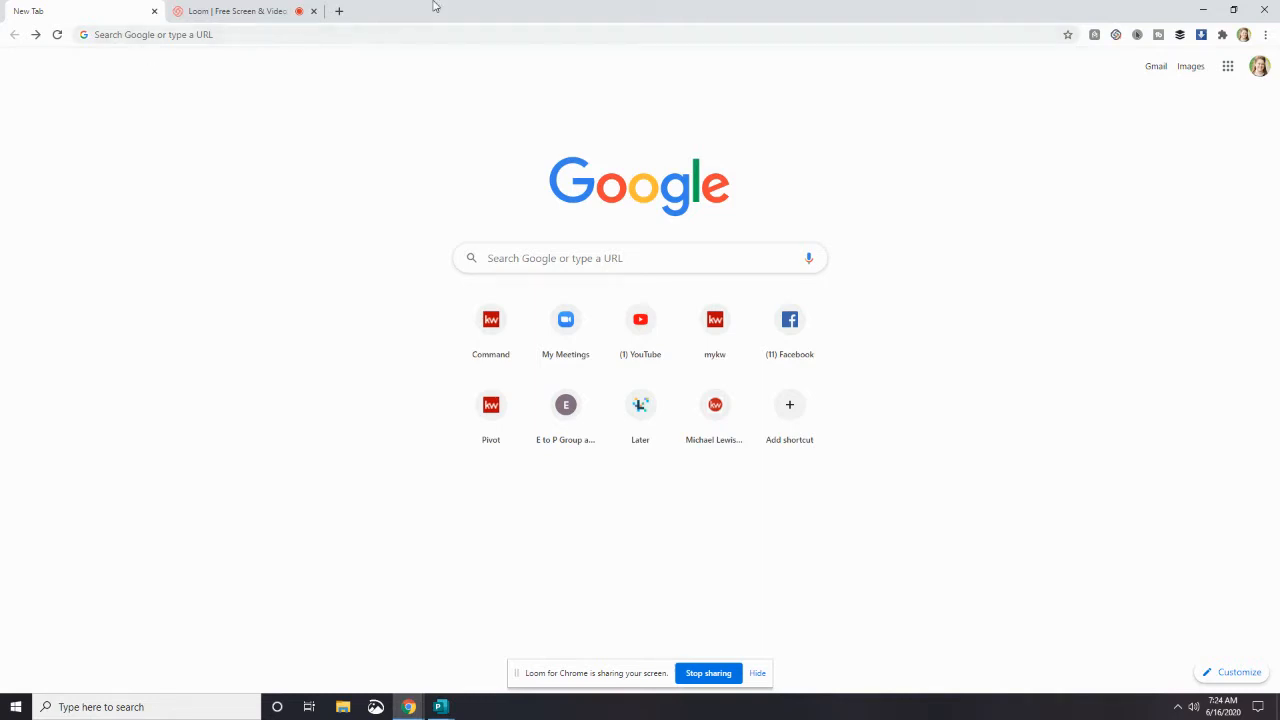
# - Load avery.com from Chrome's address bar
pyautogui.click(372, 37)
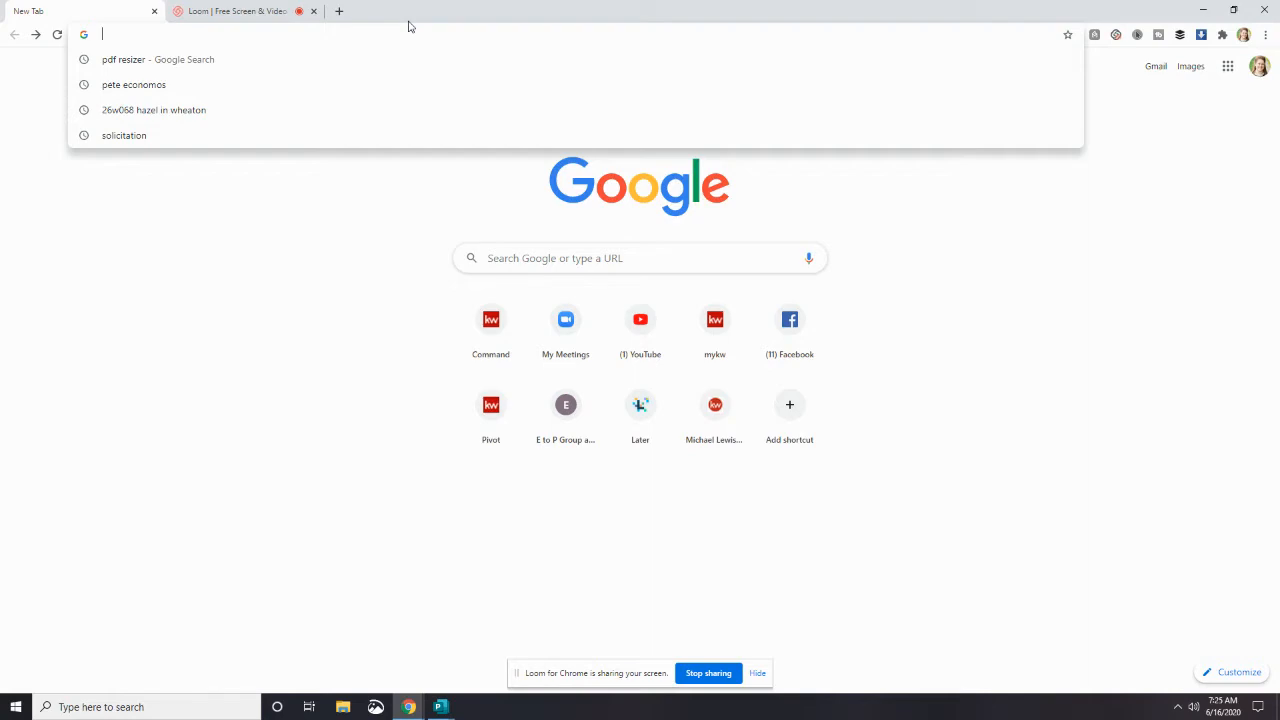
pyautogui.write('avery.c')
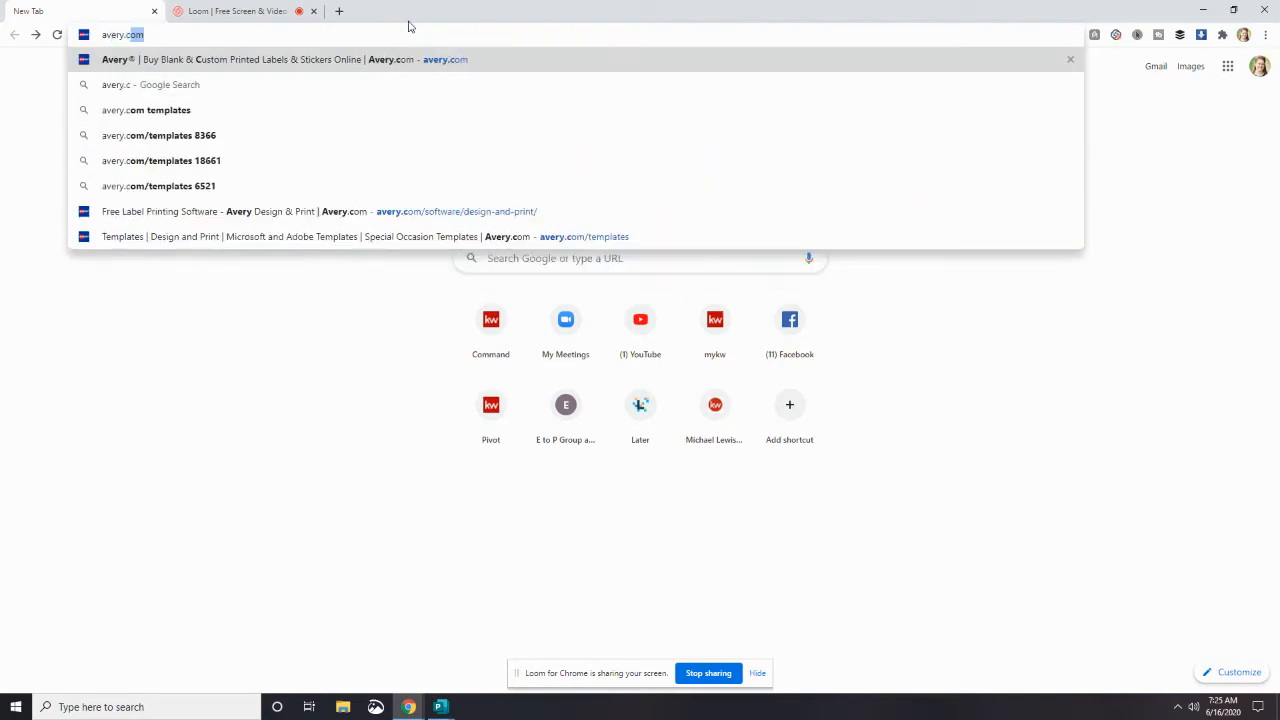
pyautogui.write('om')
pyautogui.press('Return')
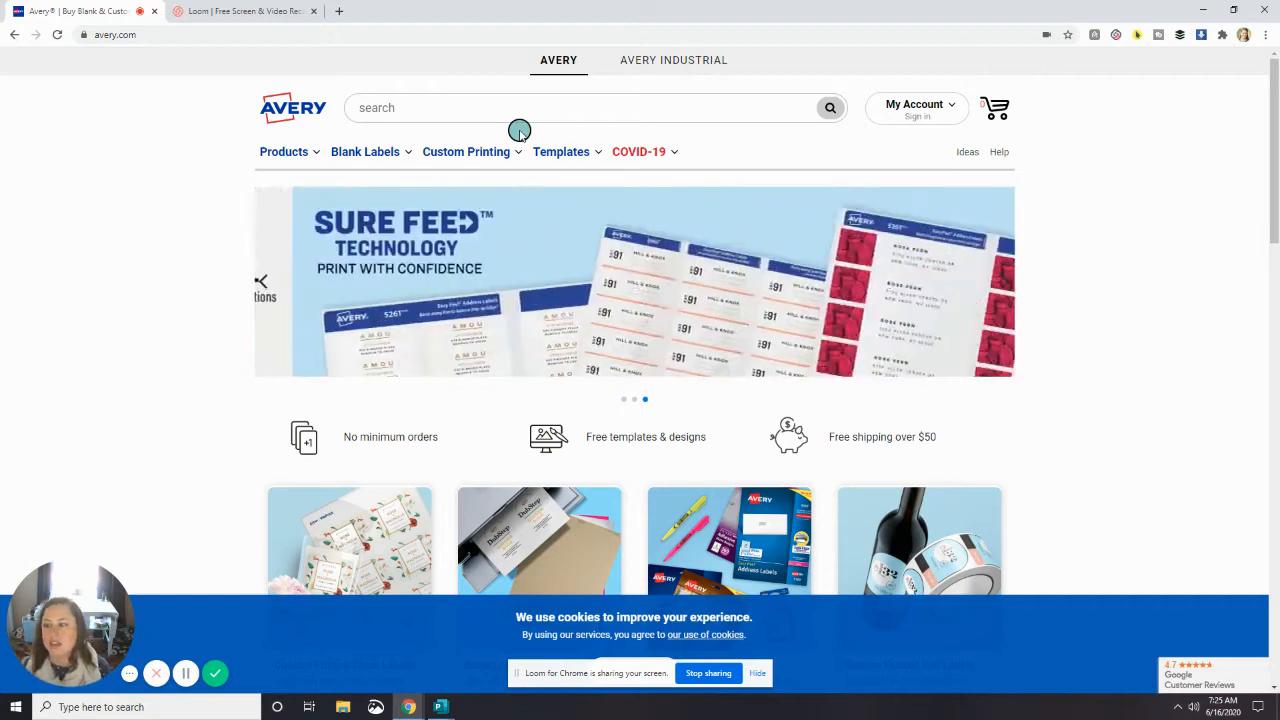
# - Go from Avery Design & Print to the free templates catalogue and its Address & Shipping Labels category
pyautogui.moveTo(537, 143)
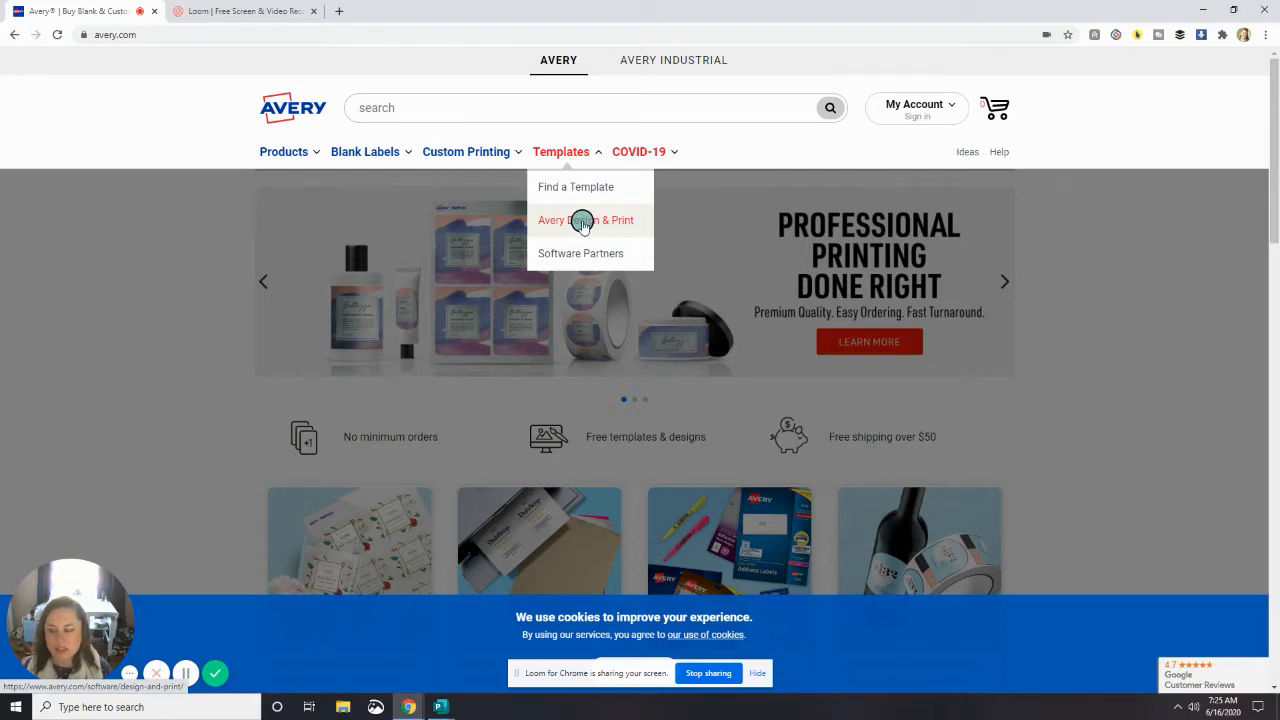
pyautogui.click(583, 222)
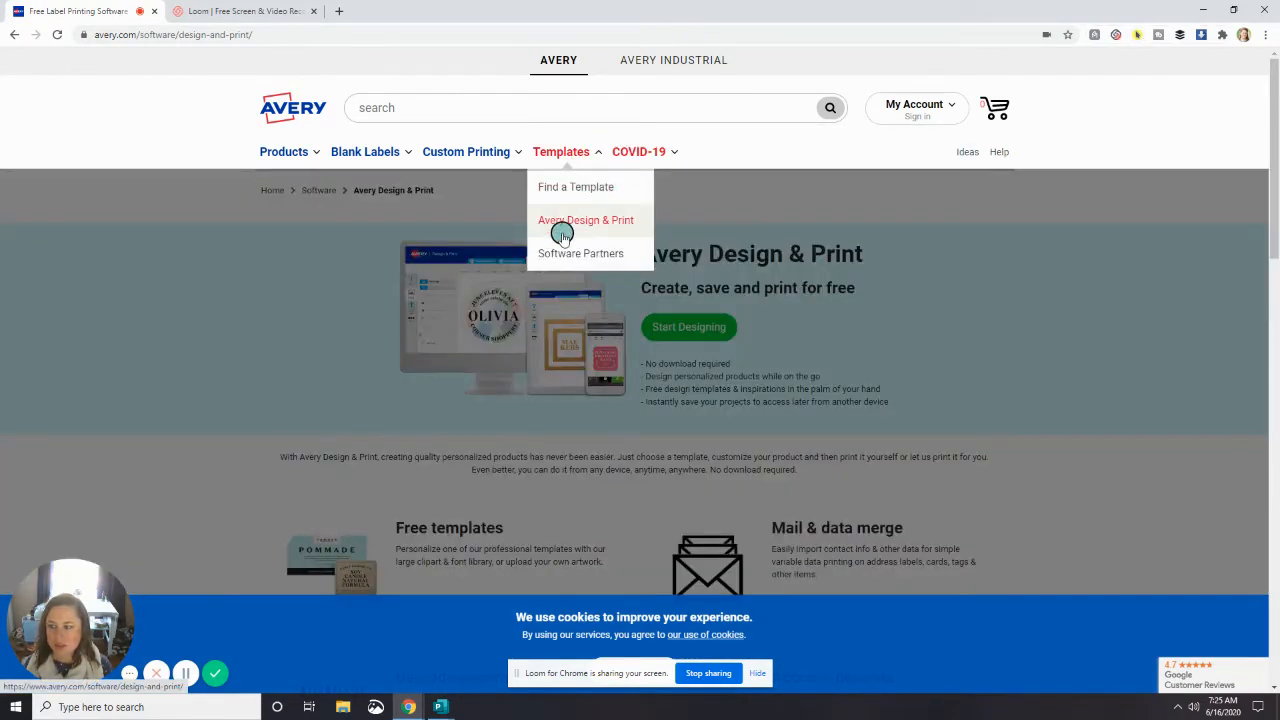
pyautogui.scroll(-2, 569, 311)
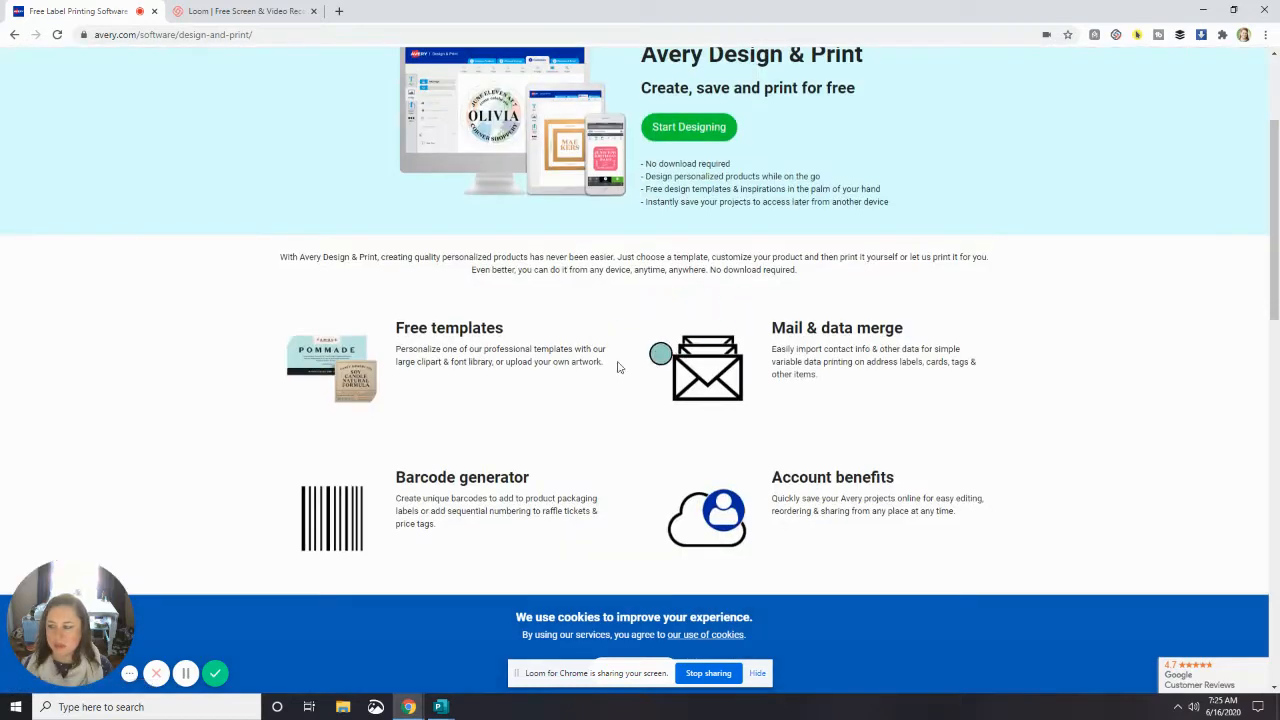
pyautogui.click(466, 331)
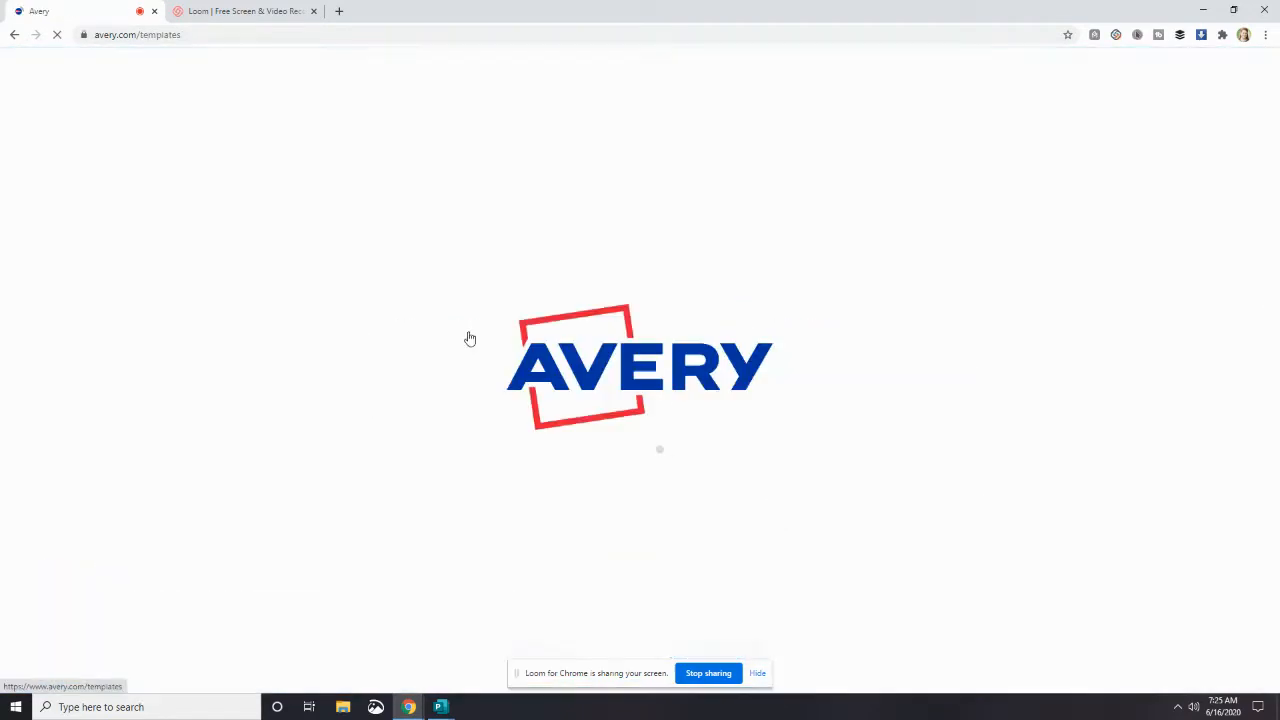
pyautogui.scroll(-3, 470, 338)
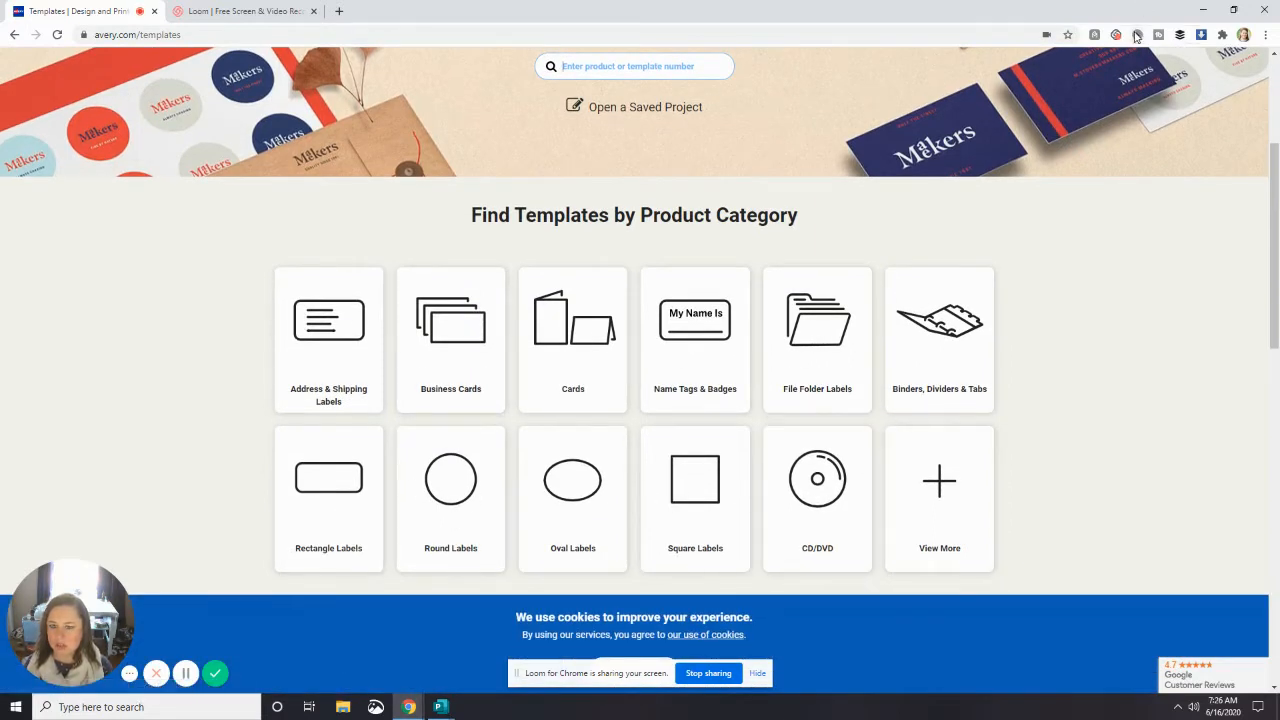
pyautogui.click(322, 330)
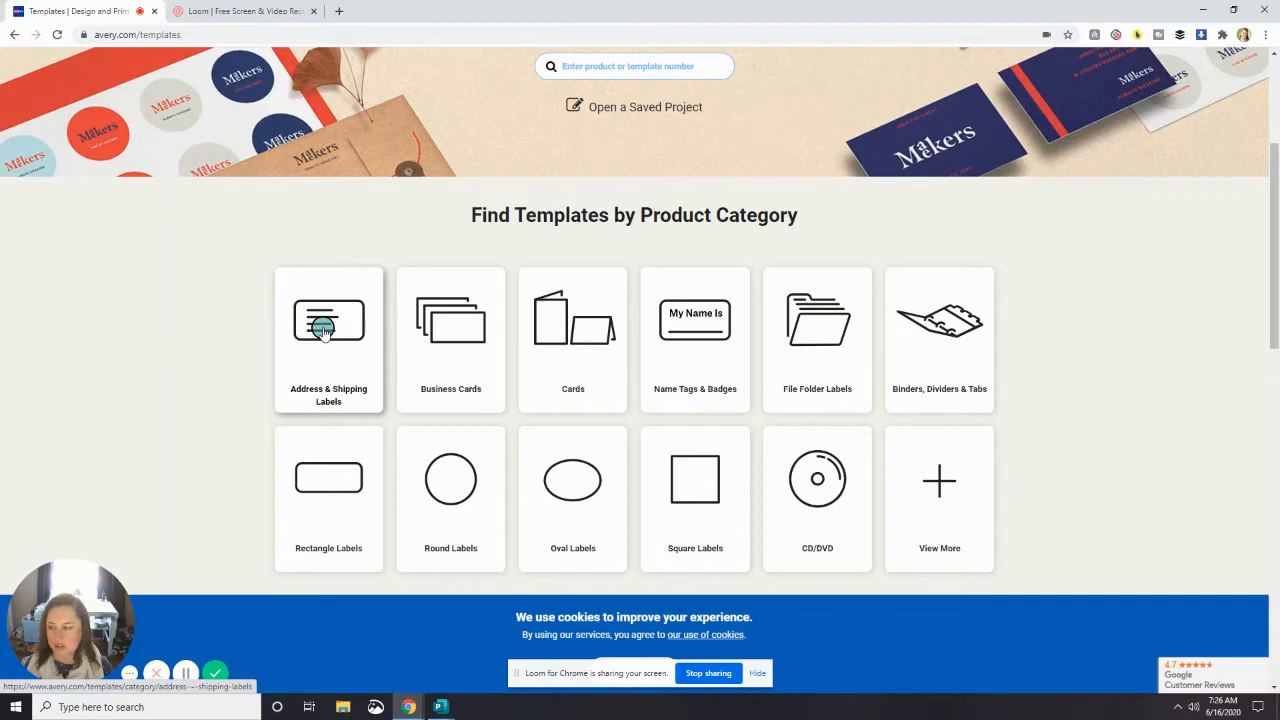
# - Open the Address & Shipping Labels template listing and browse it
pyautogui.click(322, 330)
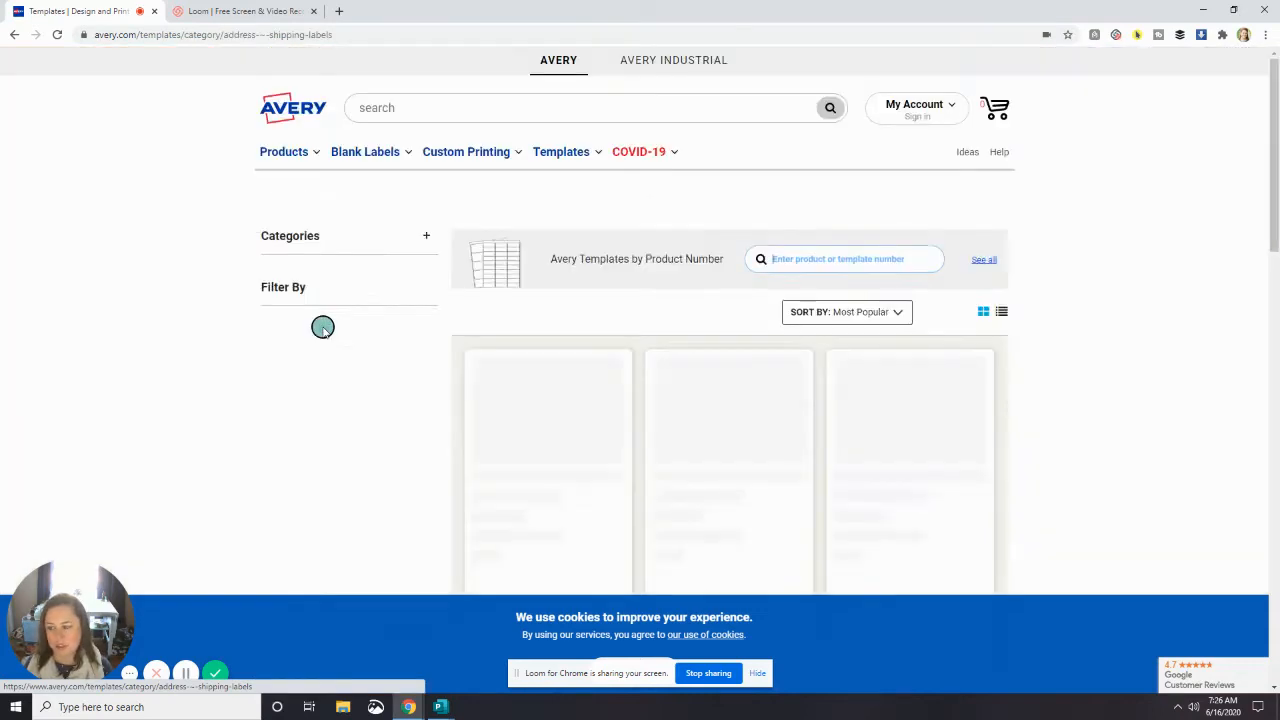
pyautogui.scroll(-2, 828, 283)
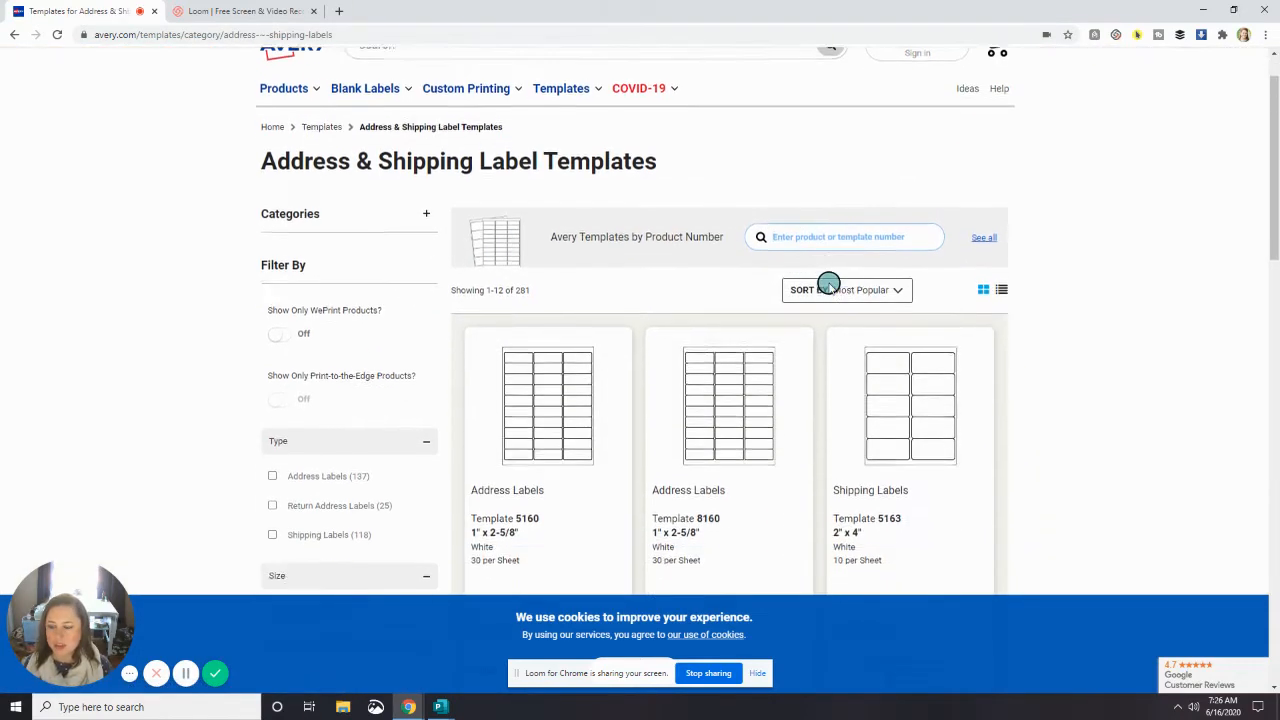
pyautogui.scroll(1, 860, 288)
pyautogui.scroll(-3, 870, 290)
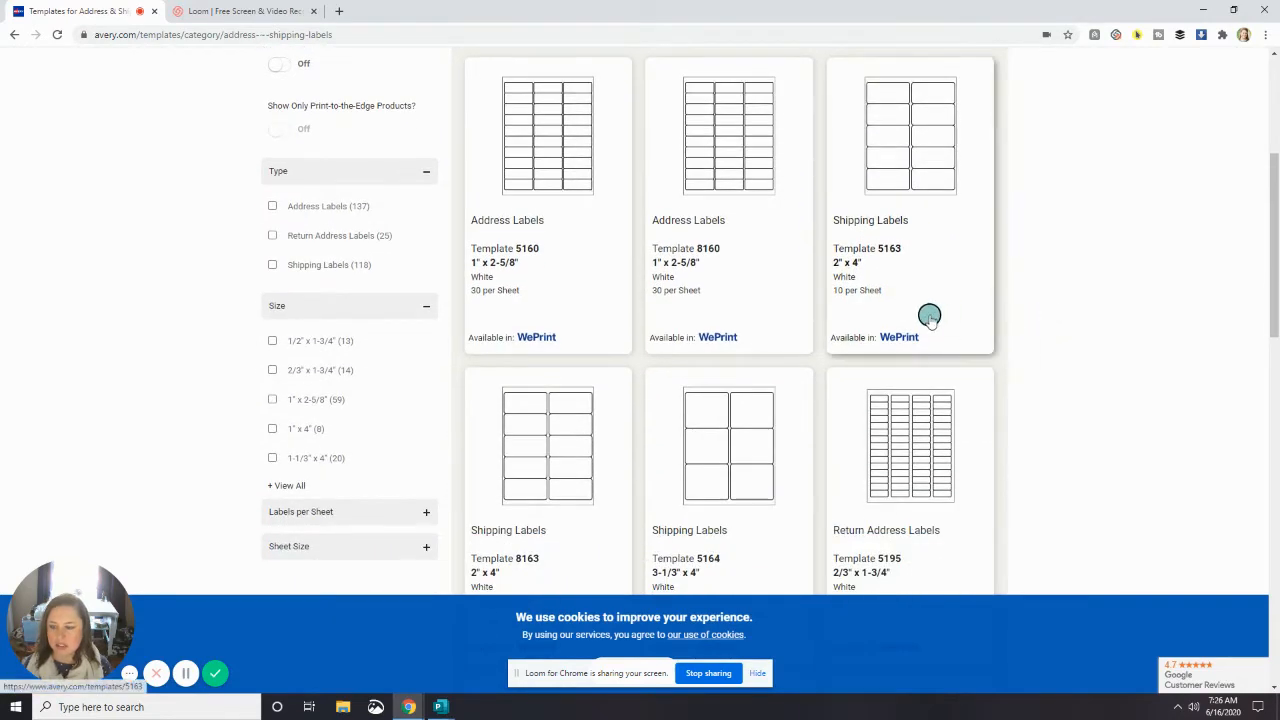
pyautogui.scroll(1, 925, 315)
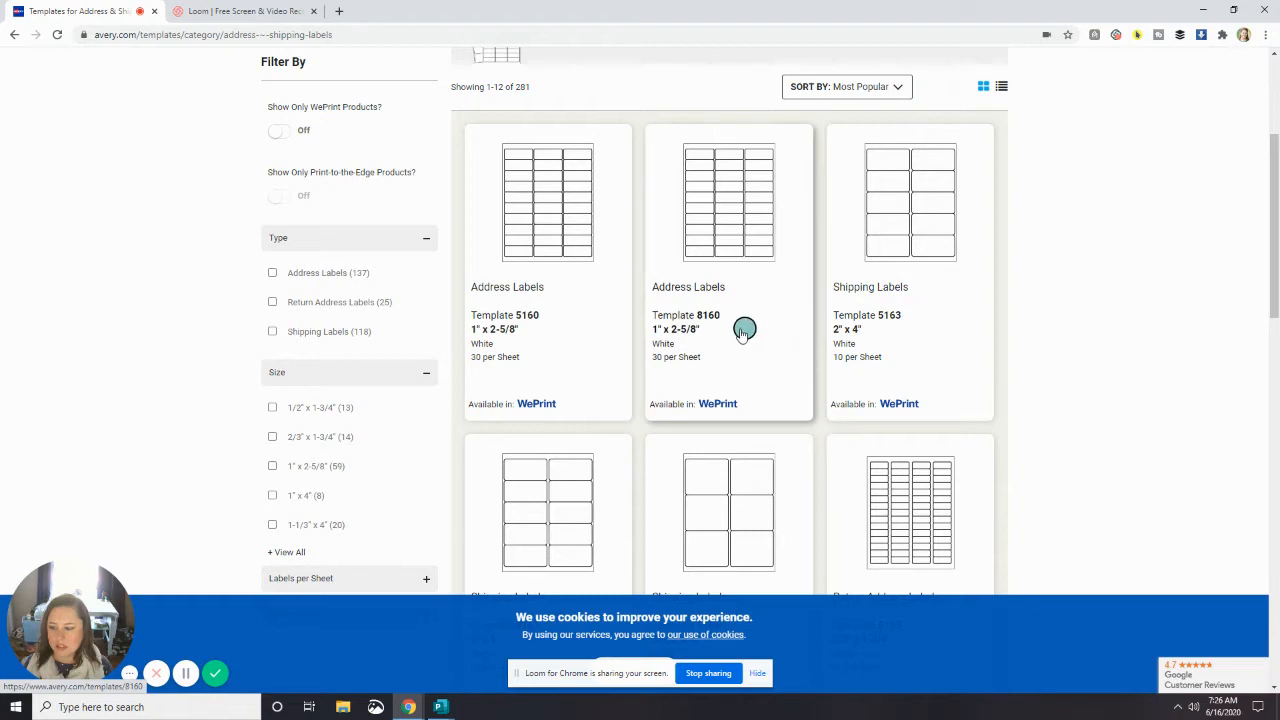
pyautogui.scroll(1, 650, 334)
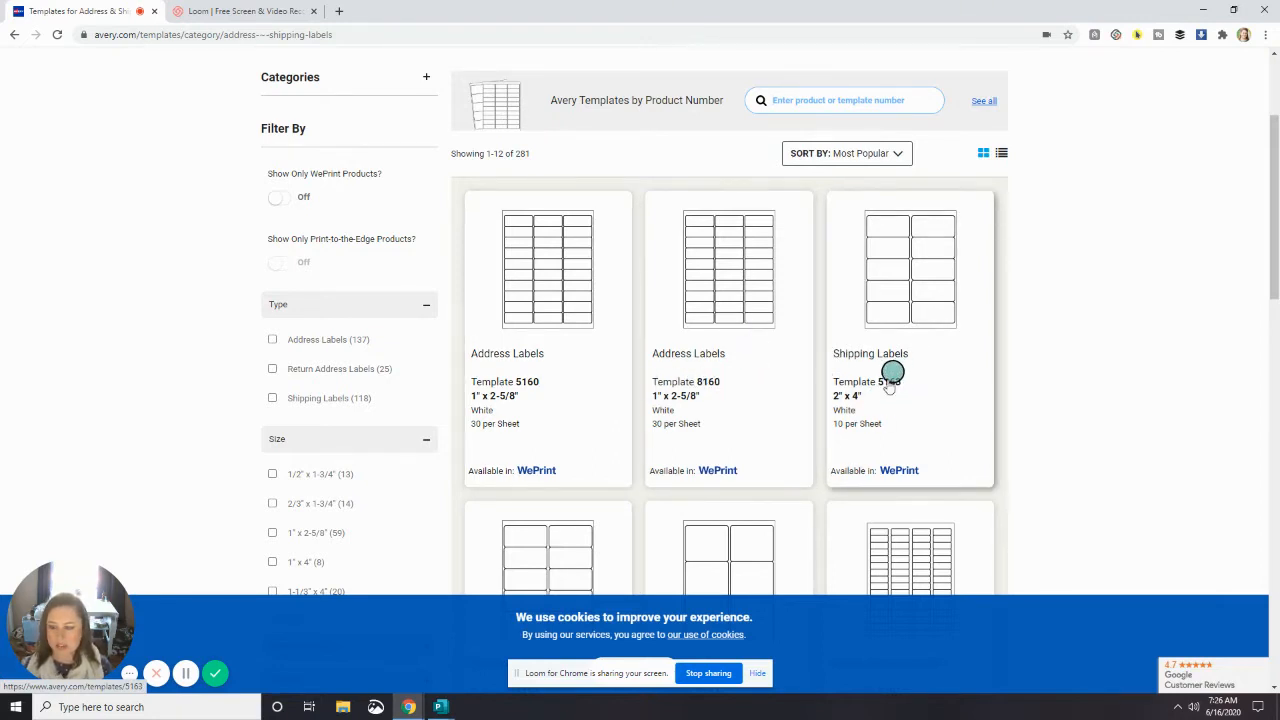
pyautogui.scroll(-1, 674, 412)
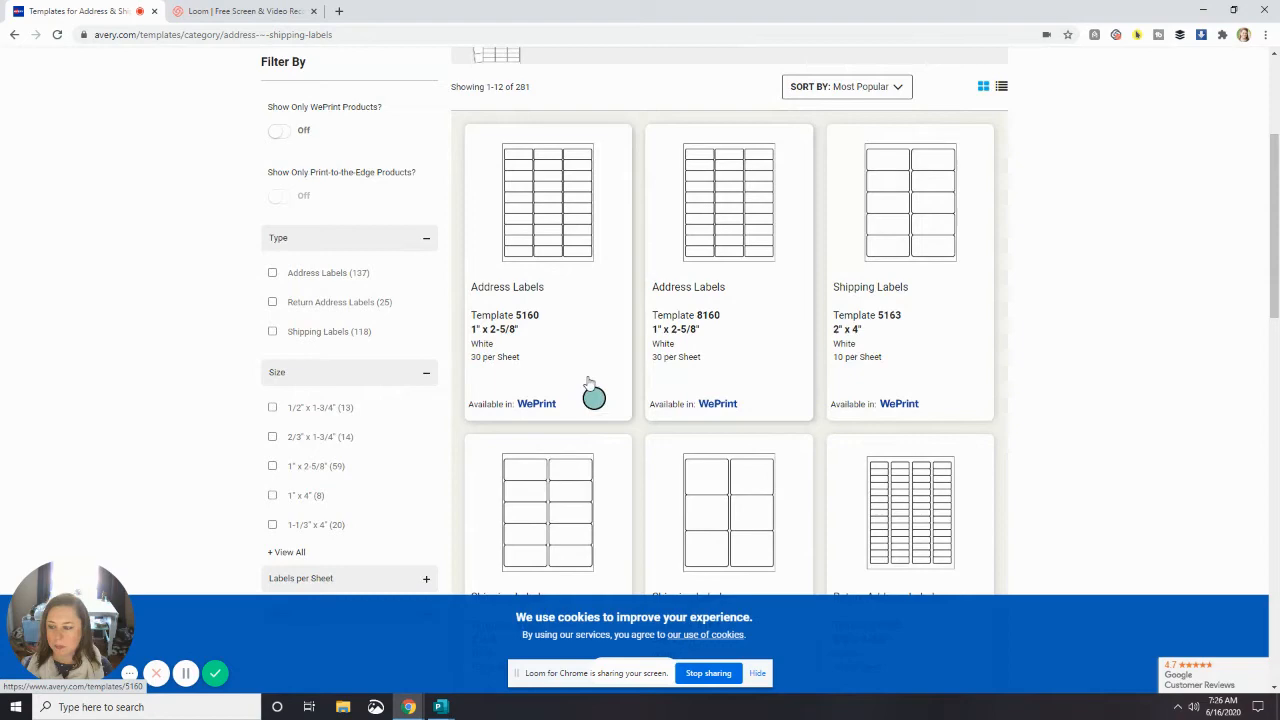
# - Pick the Avery 5160 address label template and start designing with it
pyautogui.click(554, 220)
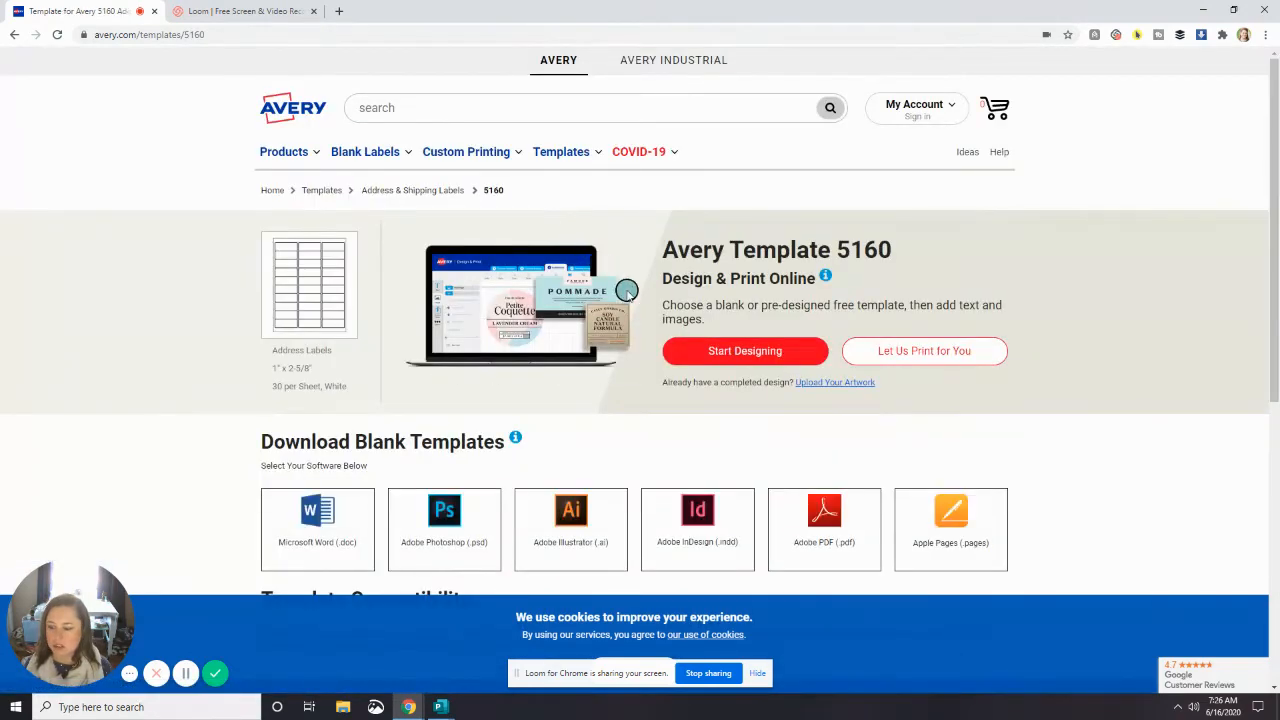
pyautogui.scroll(-1, 622, 287)
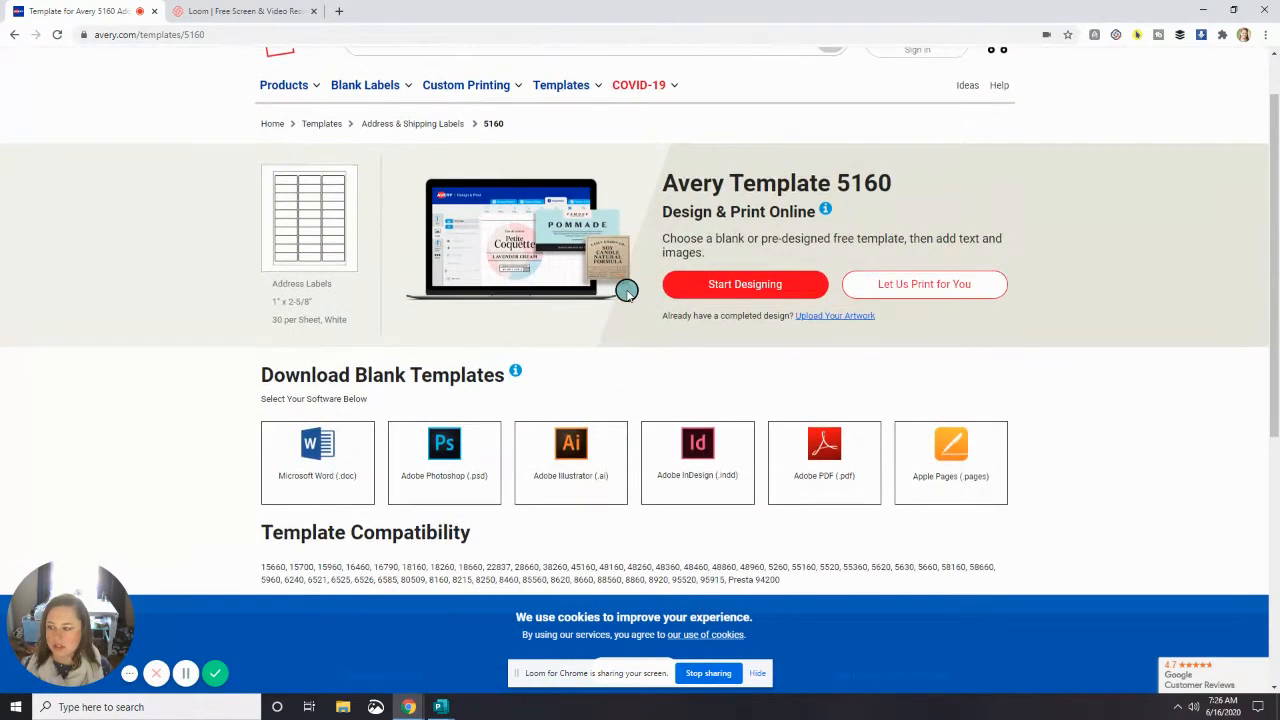
pyautogui.click(723, 284)
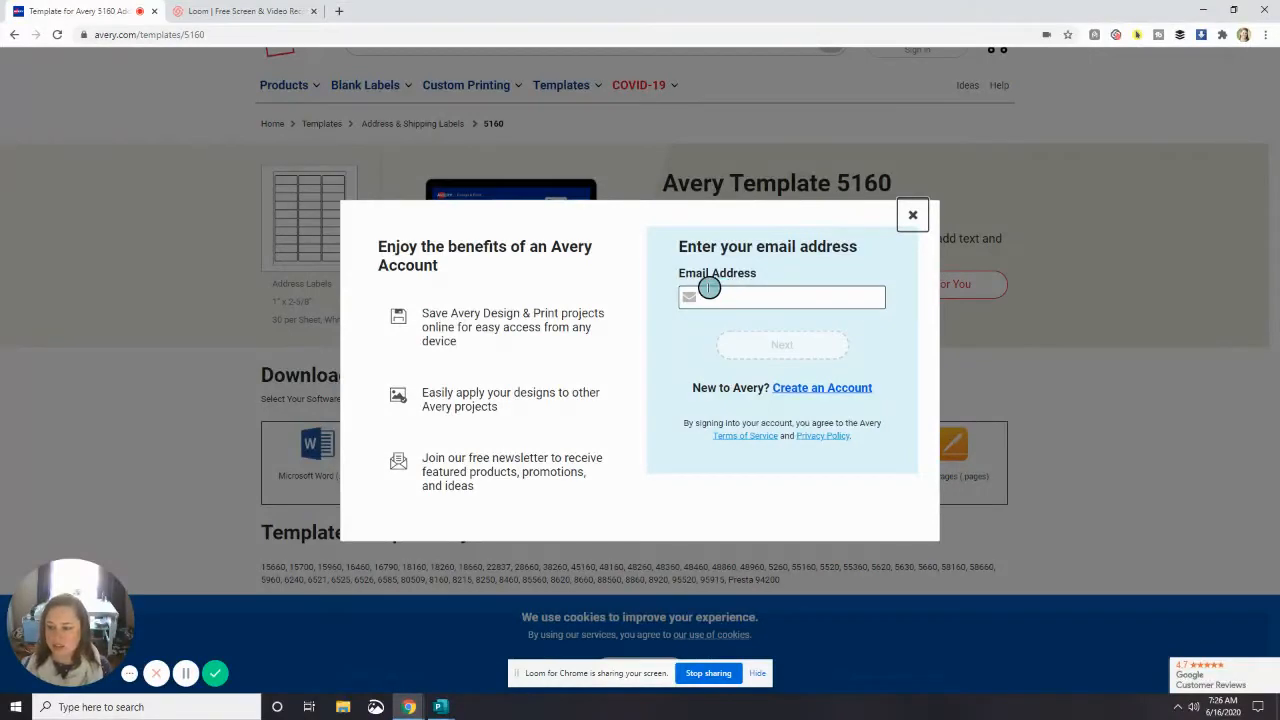
# - Enter the account e-mail address using the browser's suggestion and continue
pyautogui.click(786, 299)
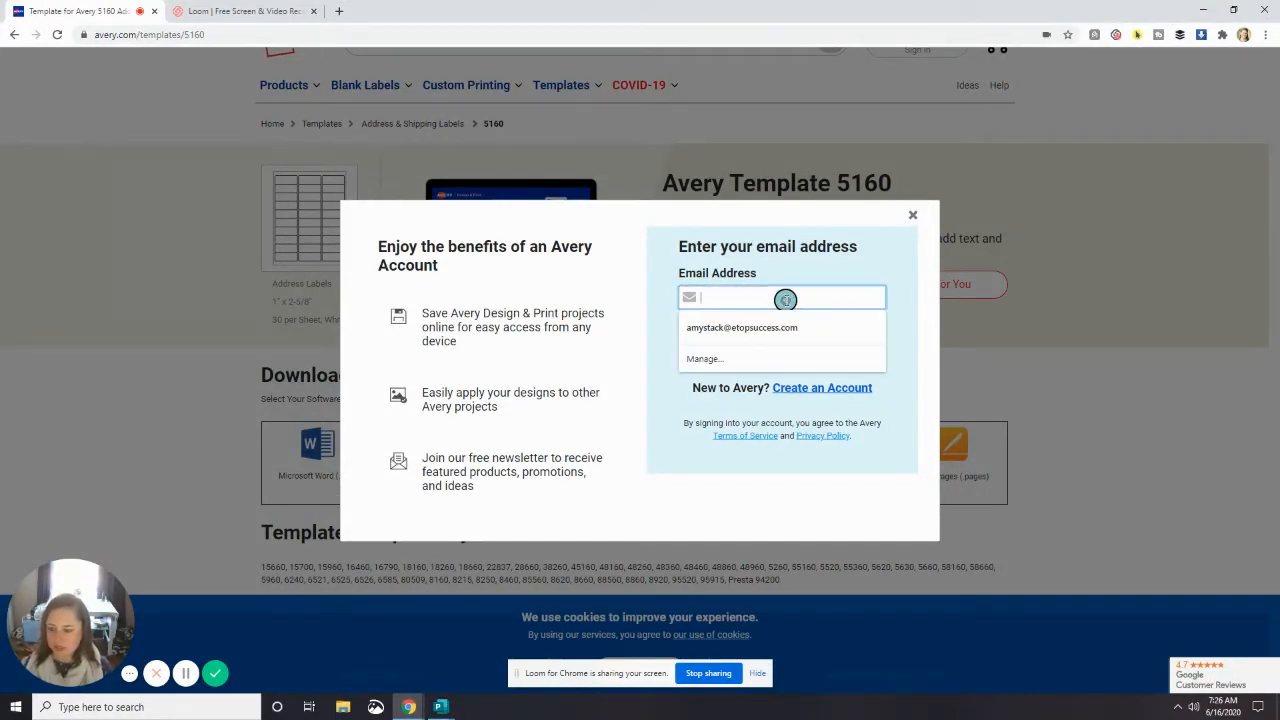
pyautogui.write('thesoci')
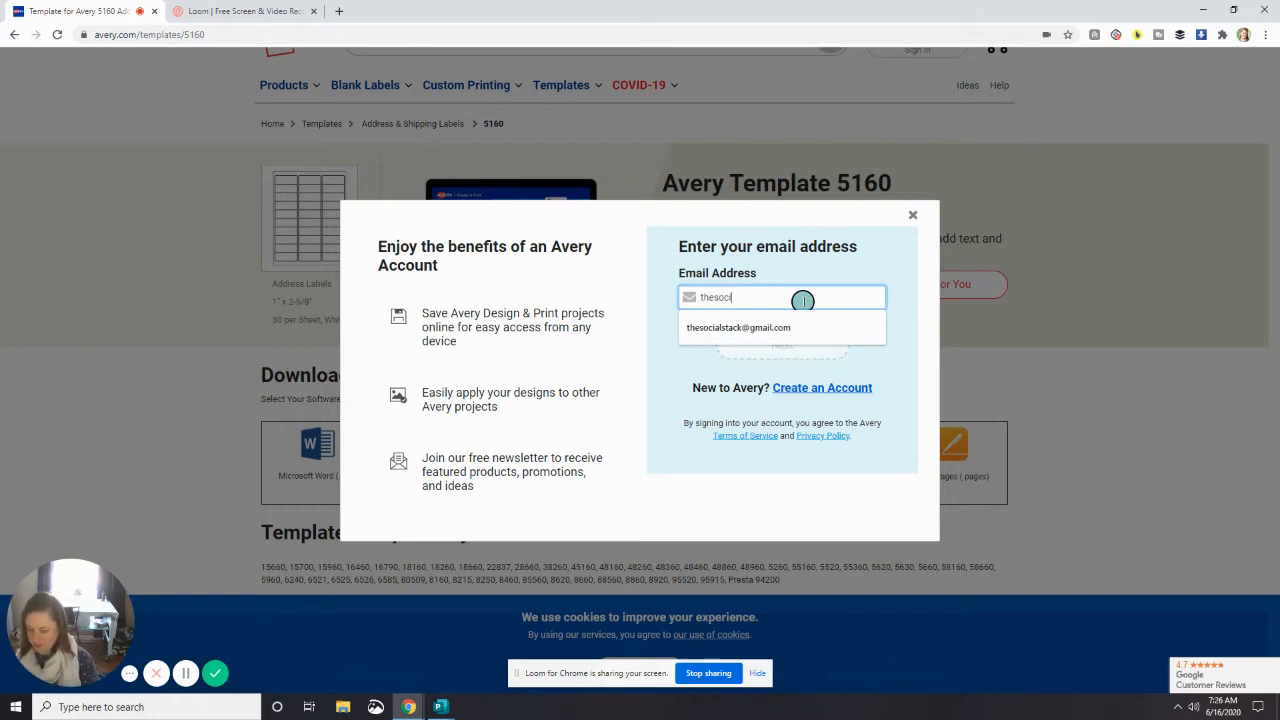
pyautogui.write('al')
pyautogui.press('Down')
pyautogui.press('Return')
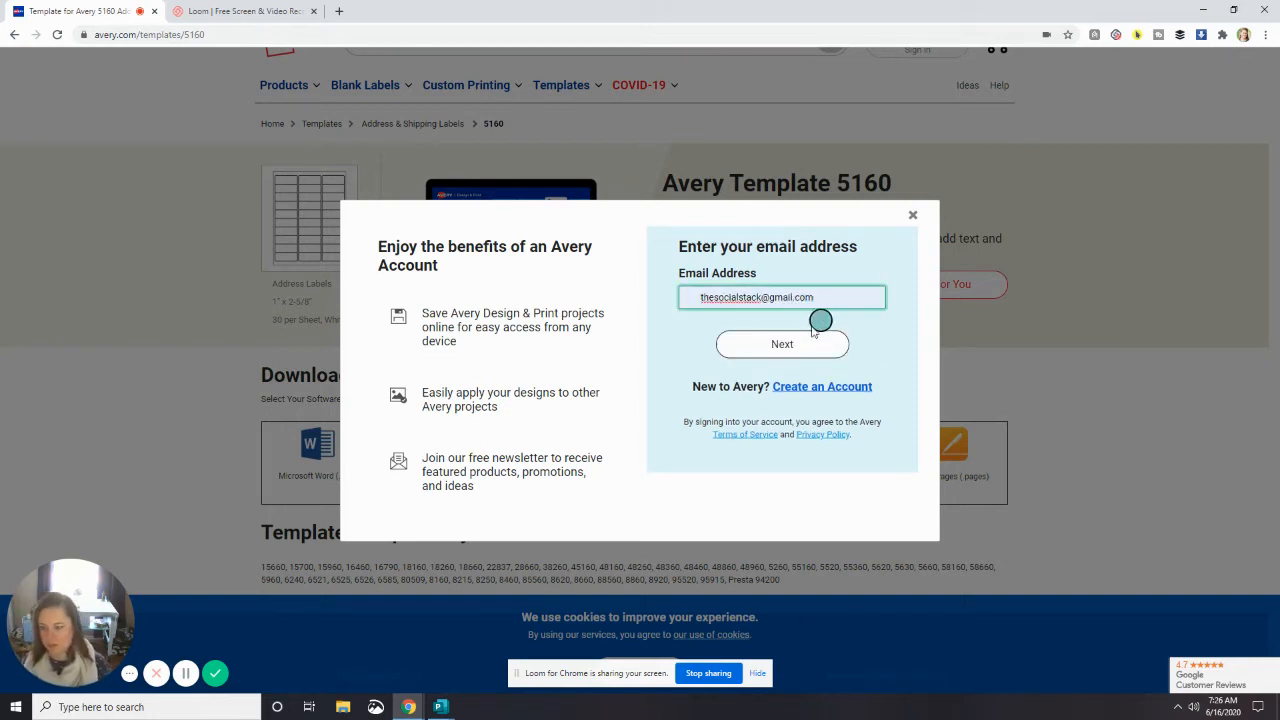
pyautogui.click(775, 342)
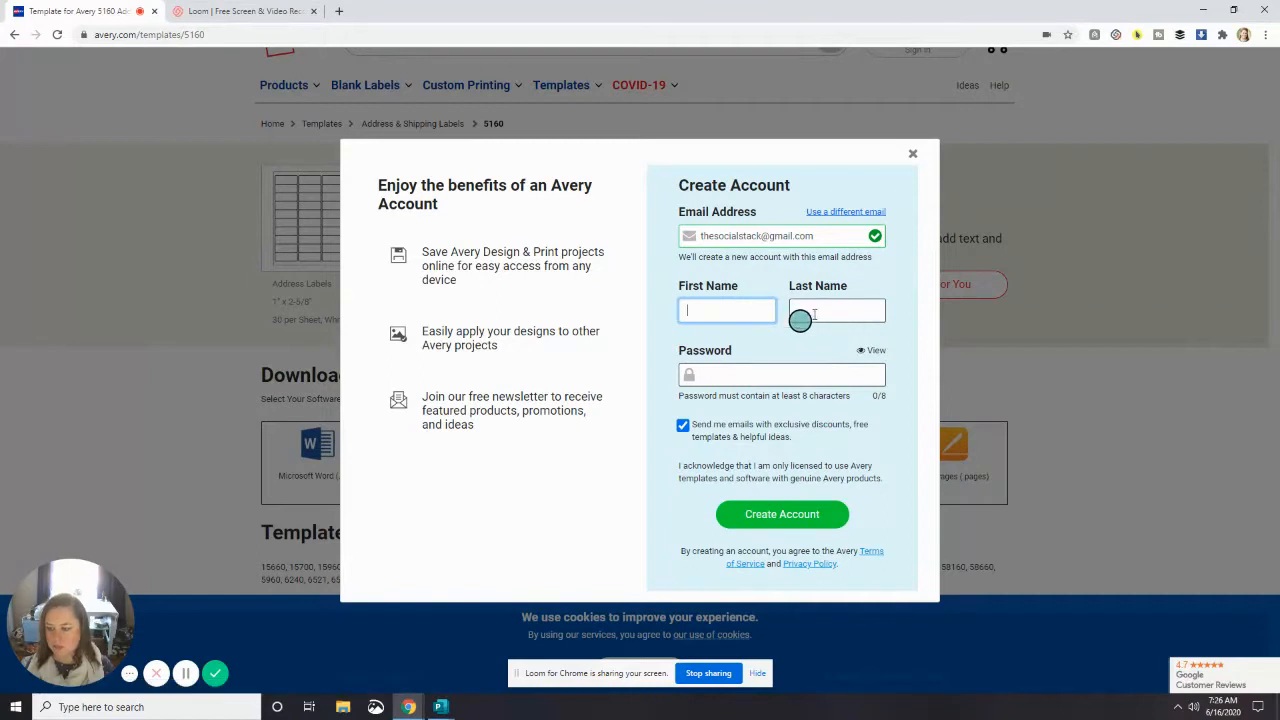
# - Fill in first name, last name and password, opt out of offers, and create the account
pyautogui.write('amy')
pyautogui.press('Tab')
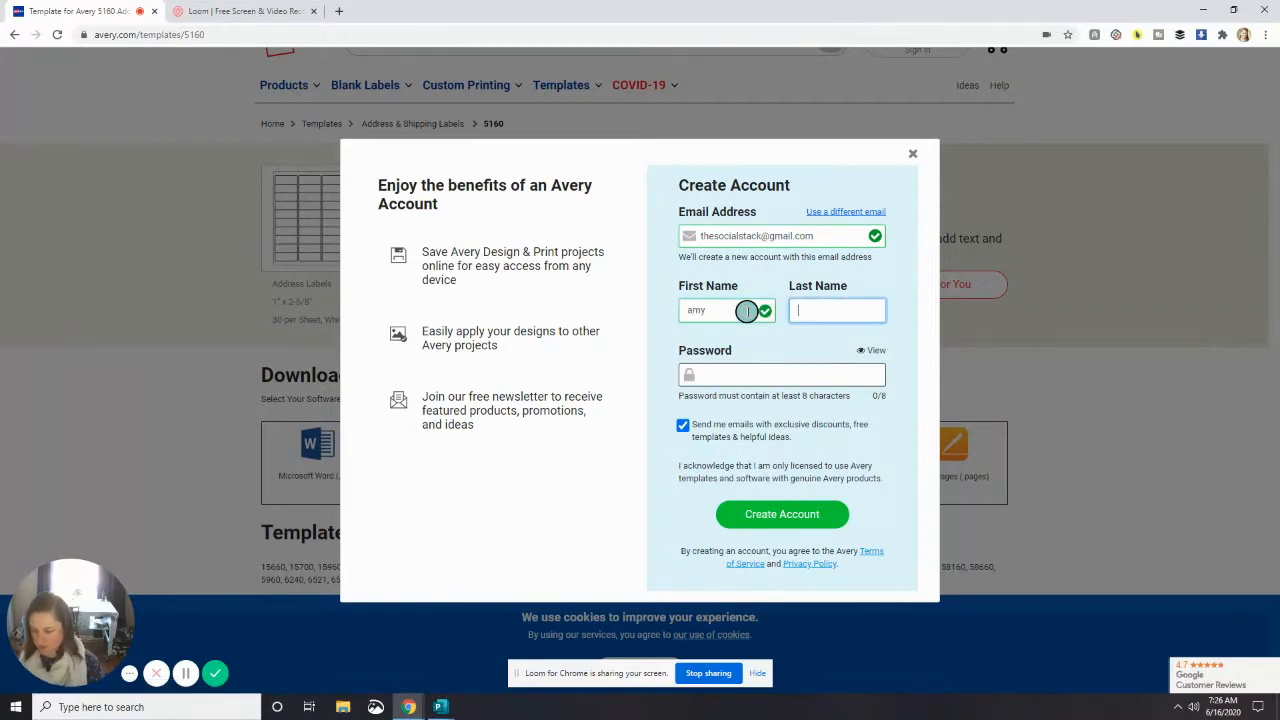
pyautogui.write('stack')
pyautogui.press('Tab')
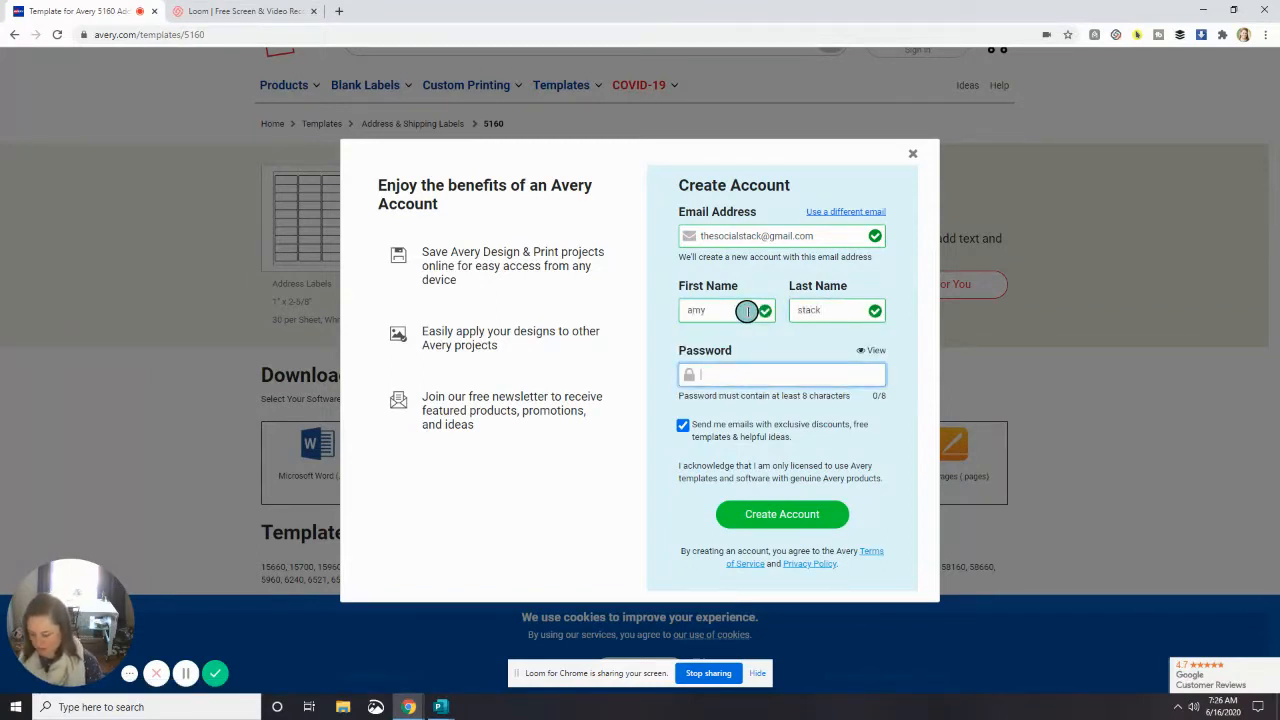
pyautogui.write('•••••')
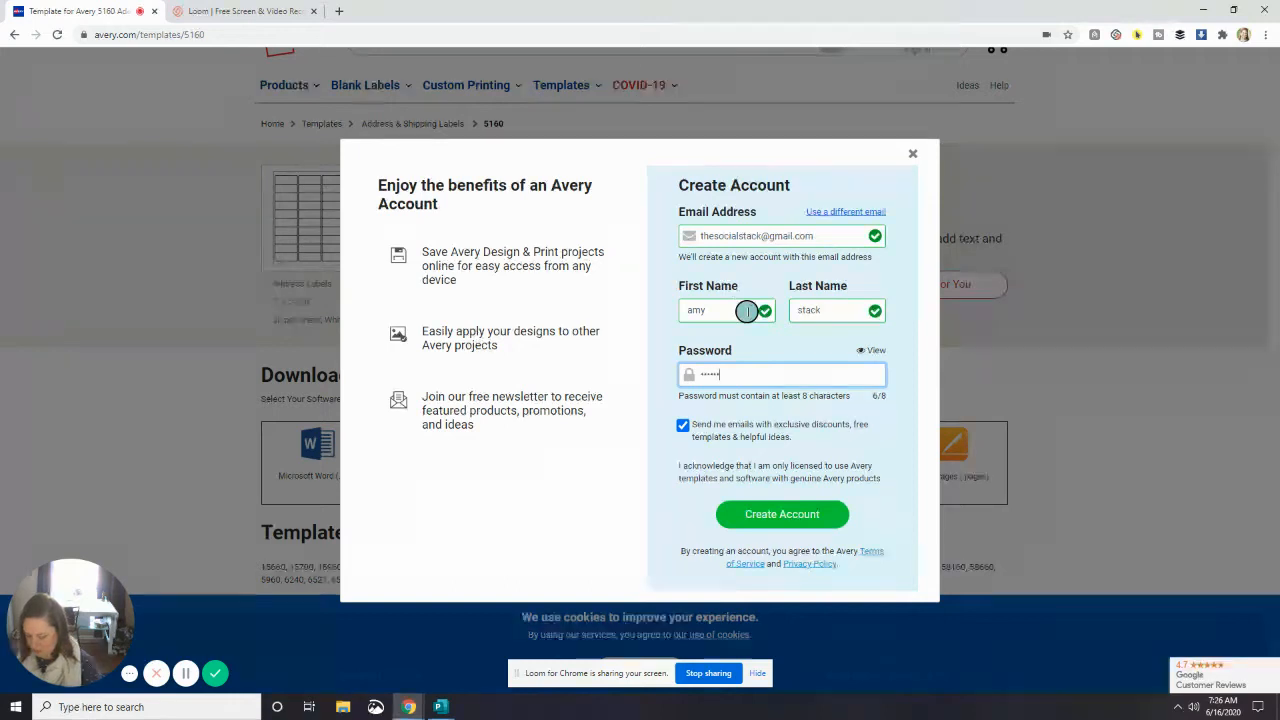
pyautogui.write('•••')
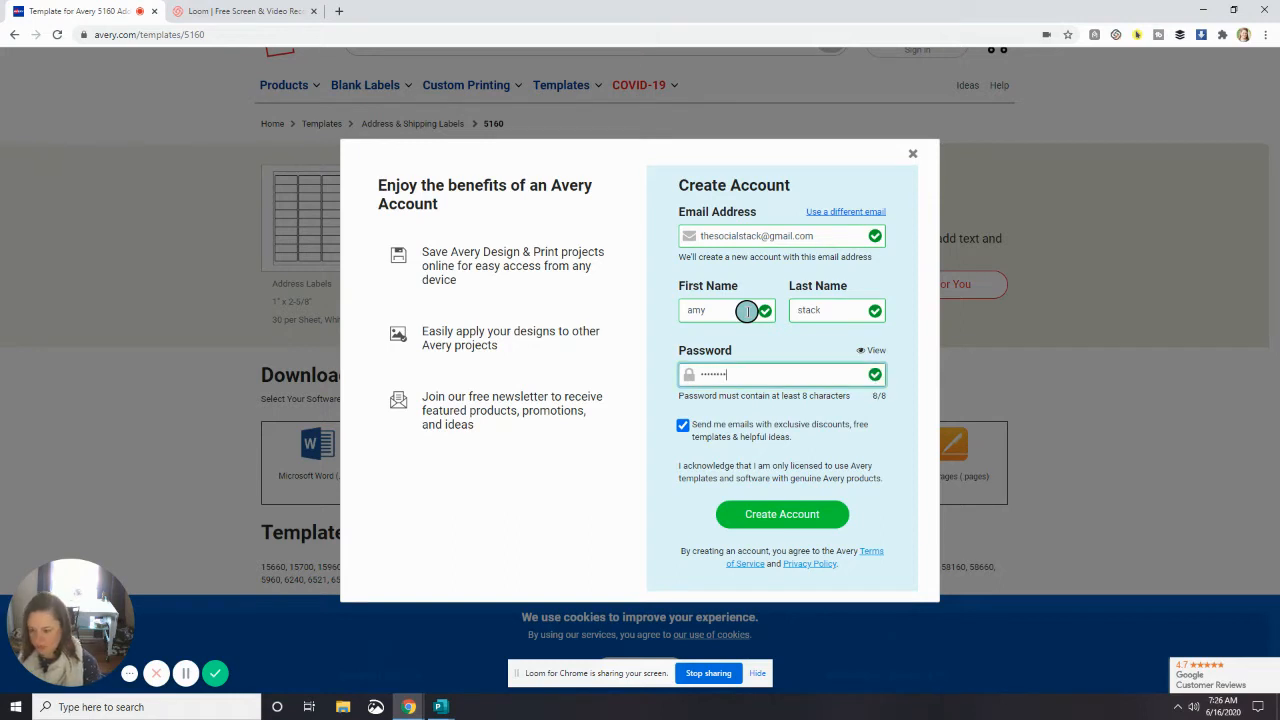
pyautogui.click(683, 426)
pyautogui.click(755, 512)
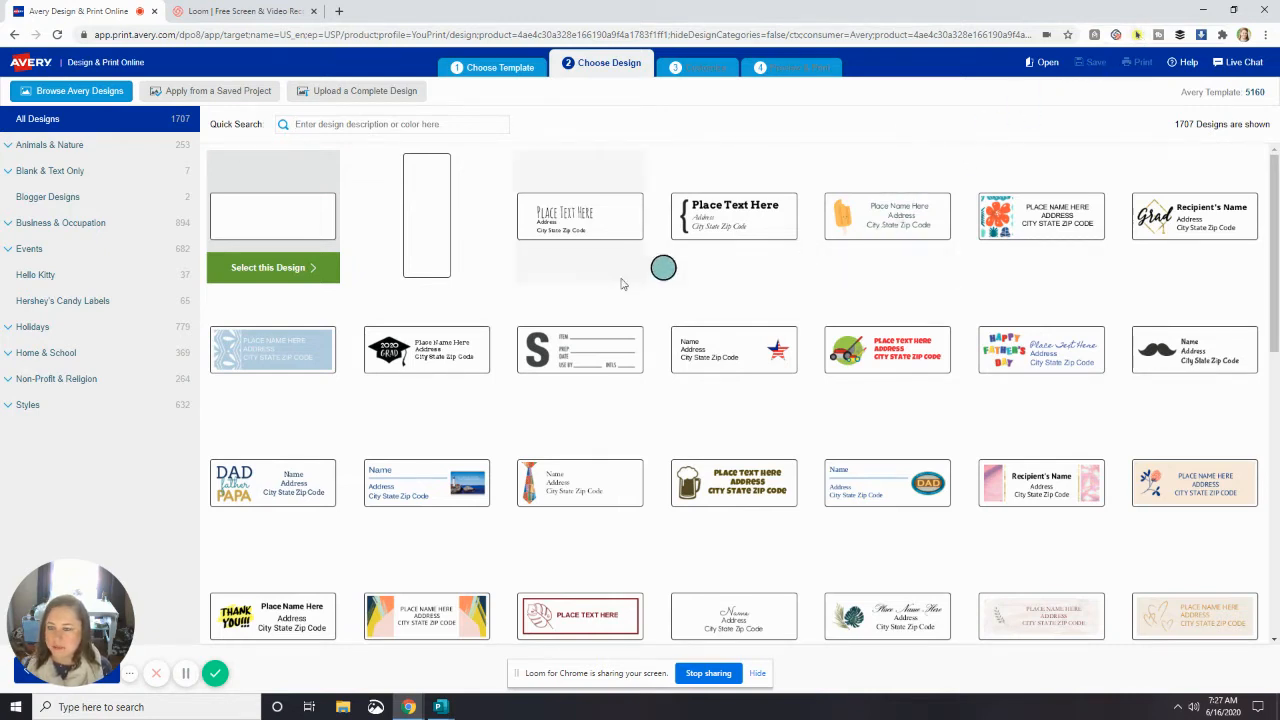
# - Browse the 5160 design gallery and select the blank label design
pyautogui.scroll(-1, 835, 475)
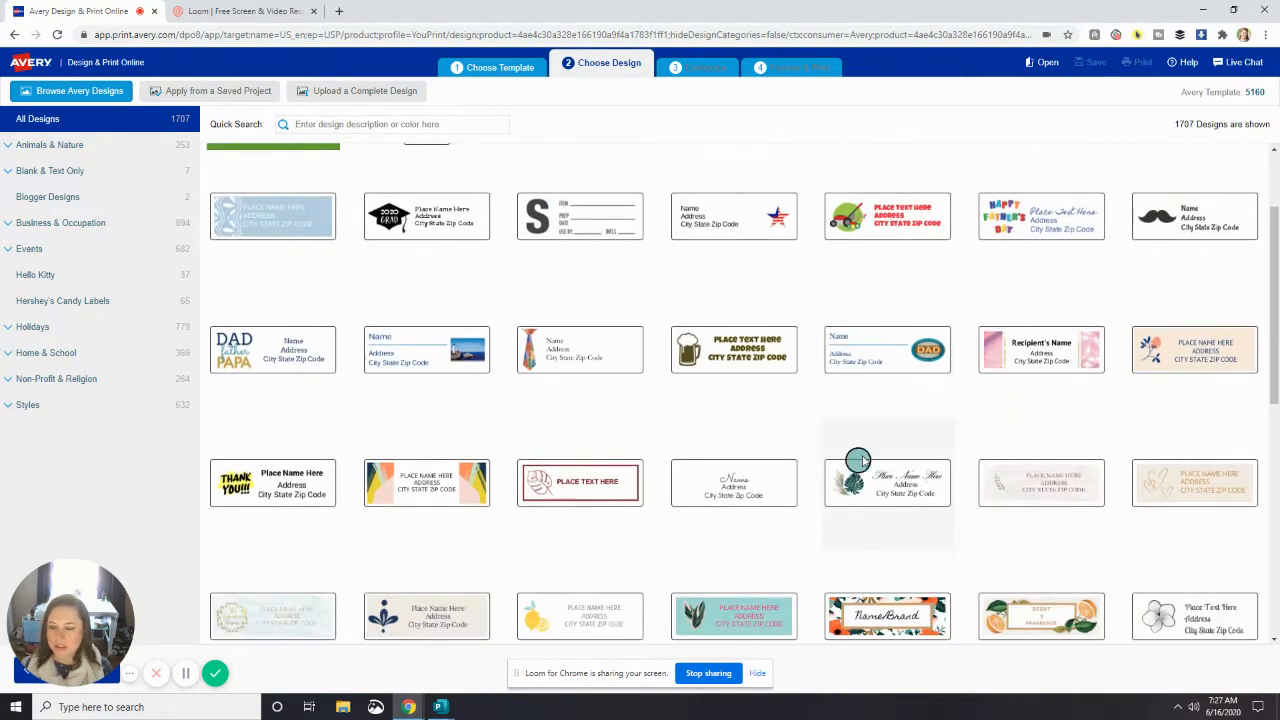
pyautogui.scroll(-3, 567, 461)
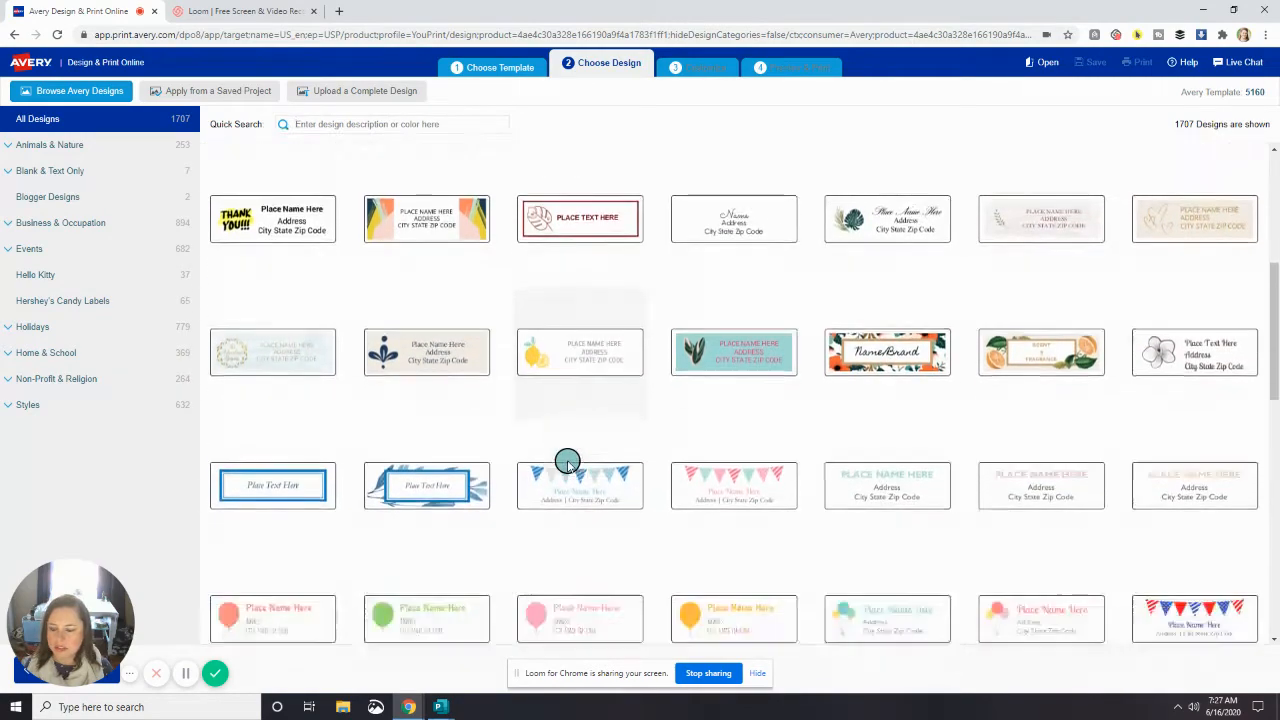
pyautogui.scroll(5, 563, 455)
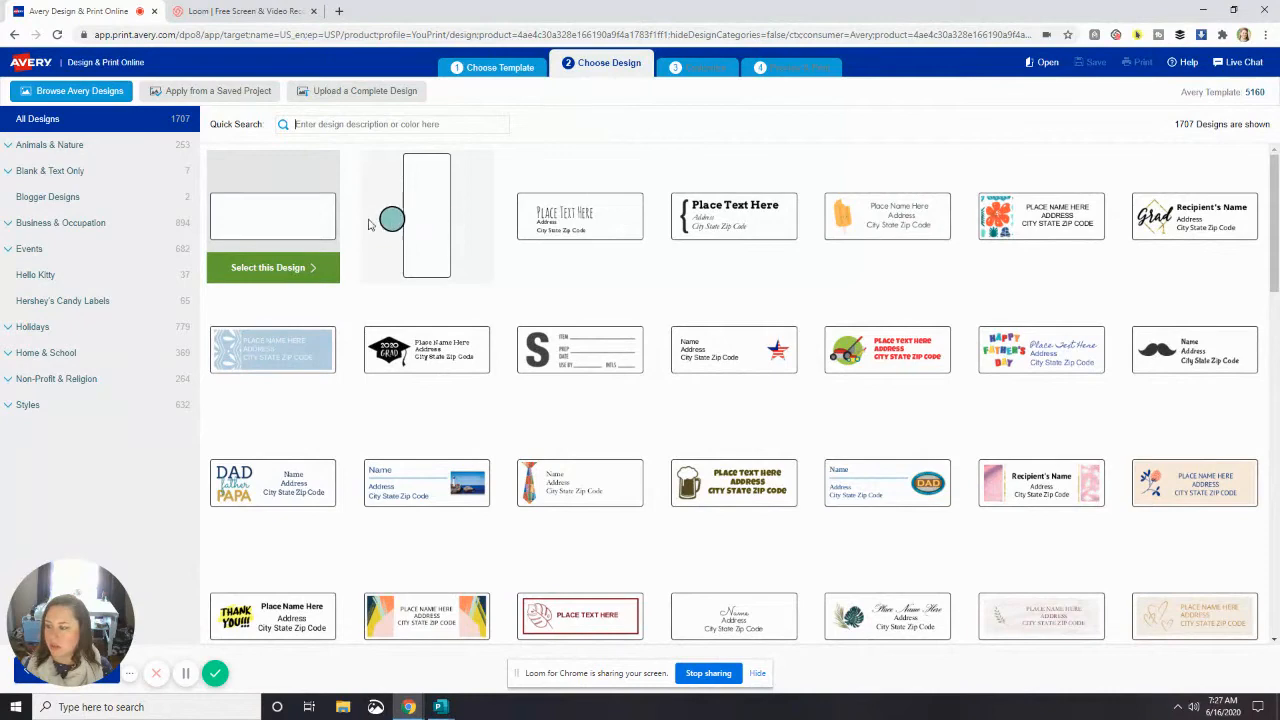
pyautogui.scroll(-3, 694, 366)
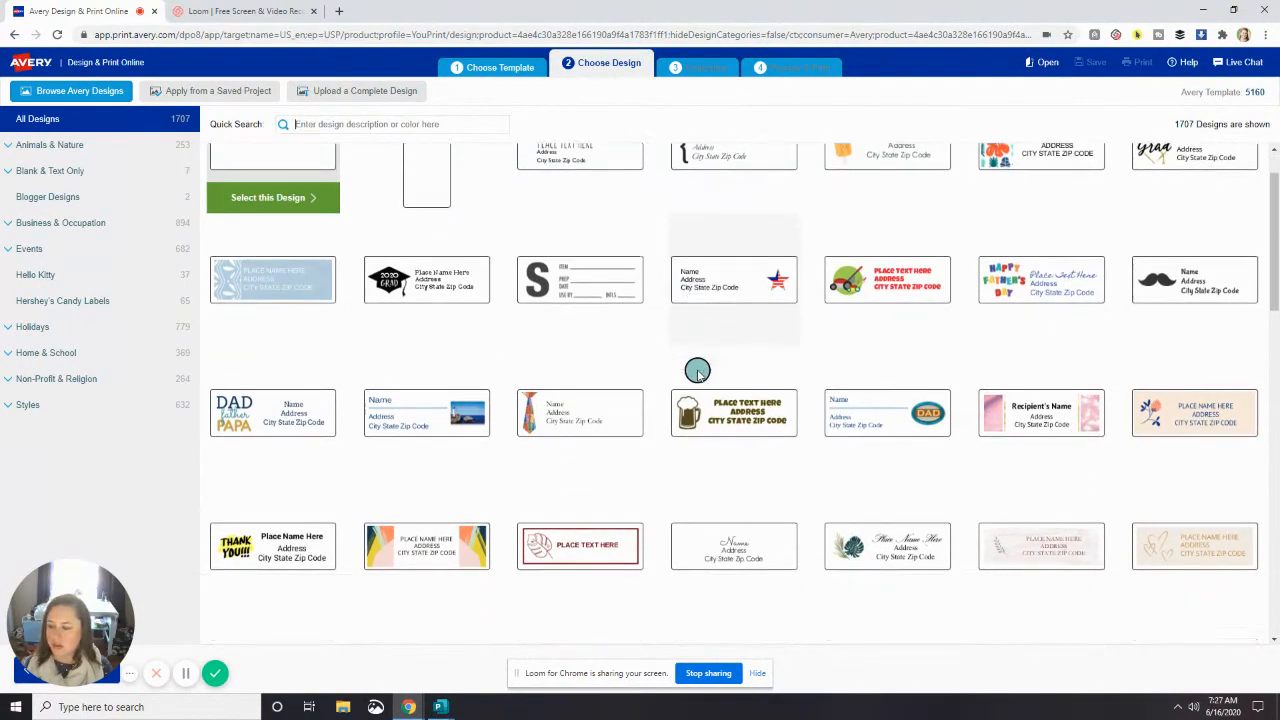
pyautogui.scroll(-2, 697, 372)
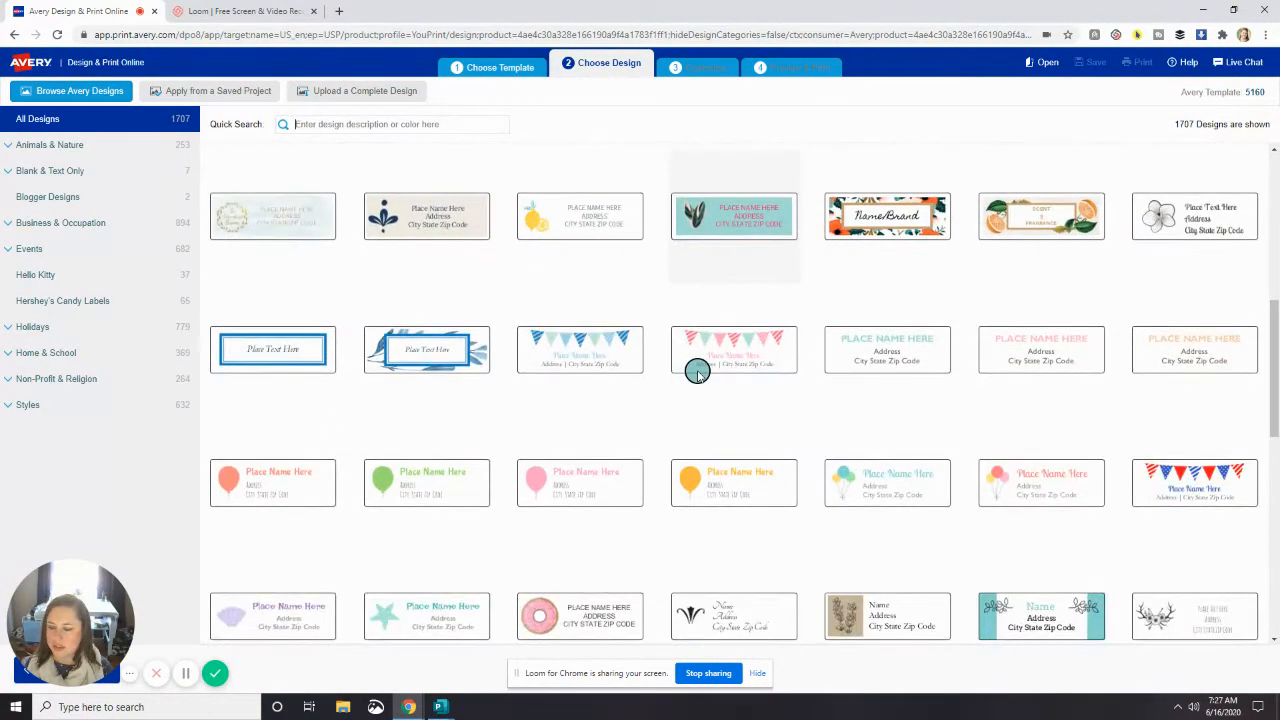
pyautogui.scroll(5, 554, 368)
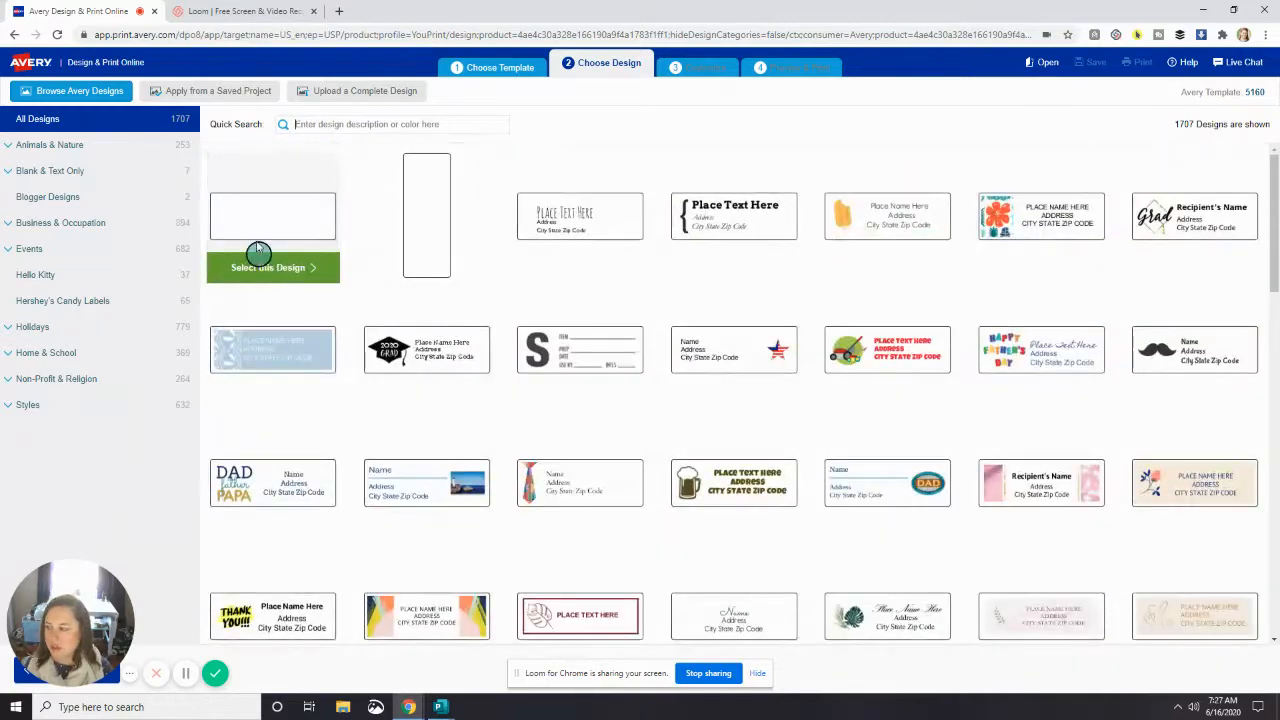
pyautogui.click(257, 268)
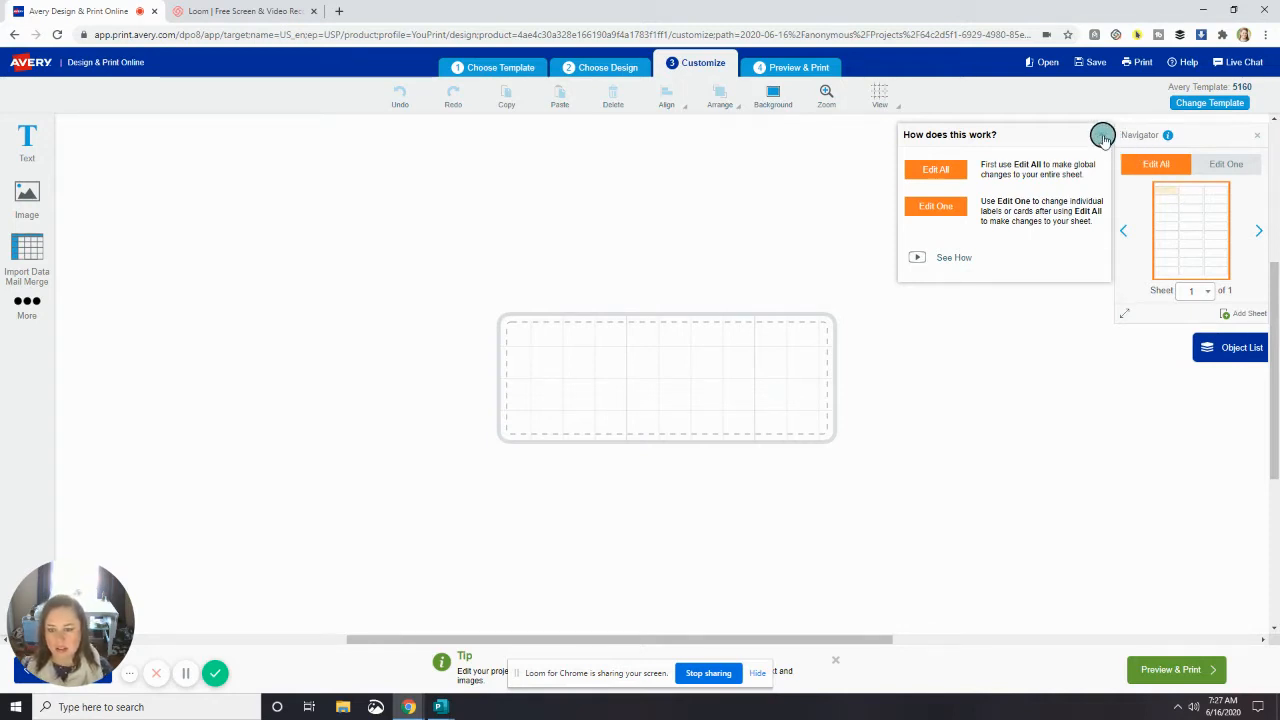
# - Close the 'How does this work?' popup and bring up the Text tool options
pyautogui.click(1103, 137)
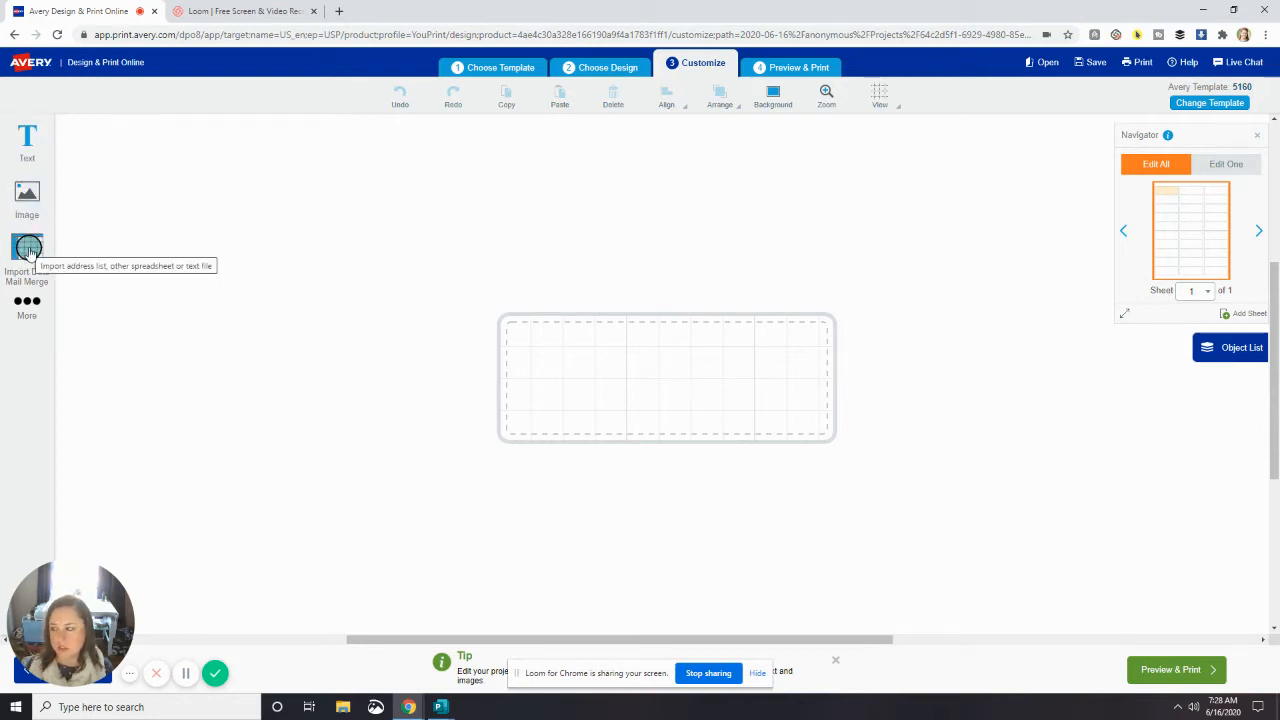
pyautogui.click(27, 196)
pyautogui.click(40, 132)
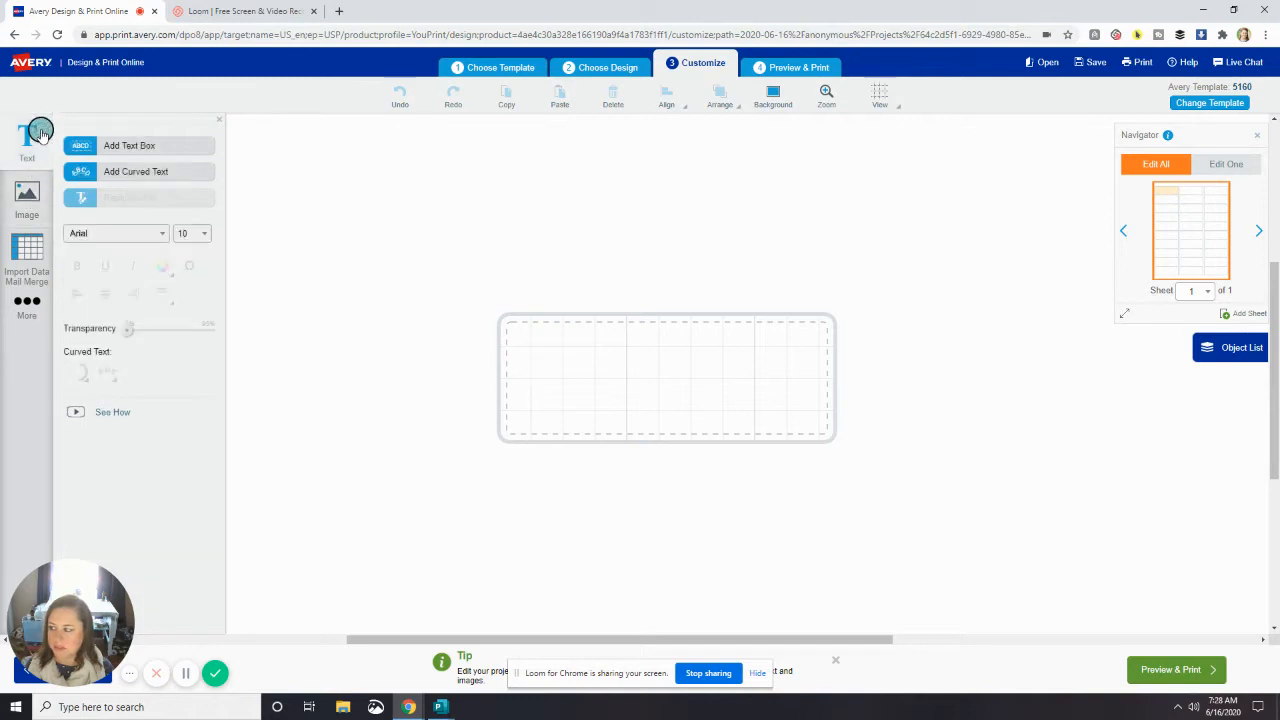
# - Add a text box reading 'The Social Stack' and try a script font on 'Stack'
pyautogui.click(152, 146)
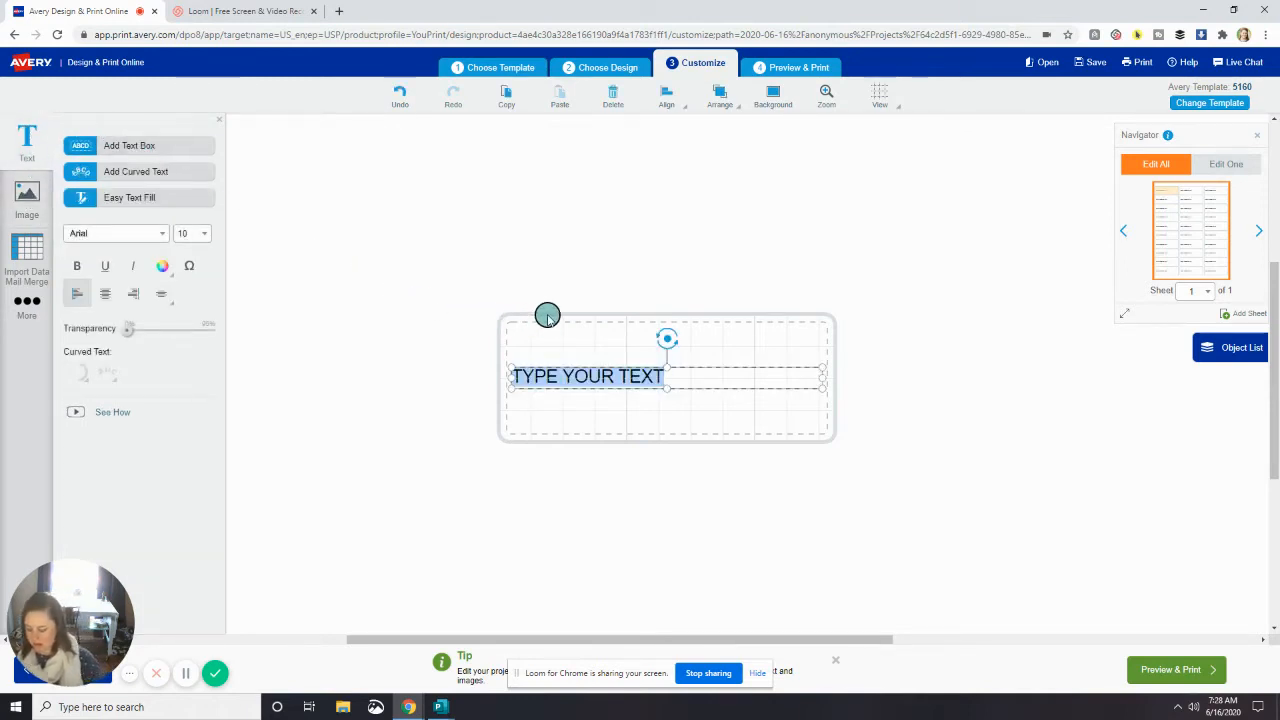
pyautogui.write('The Social Stack')
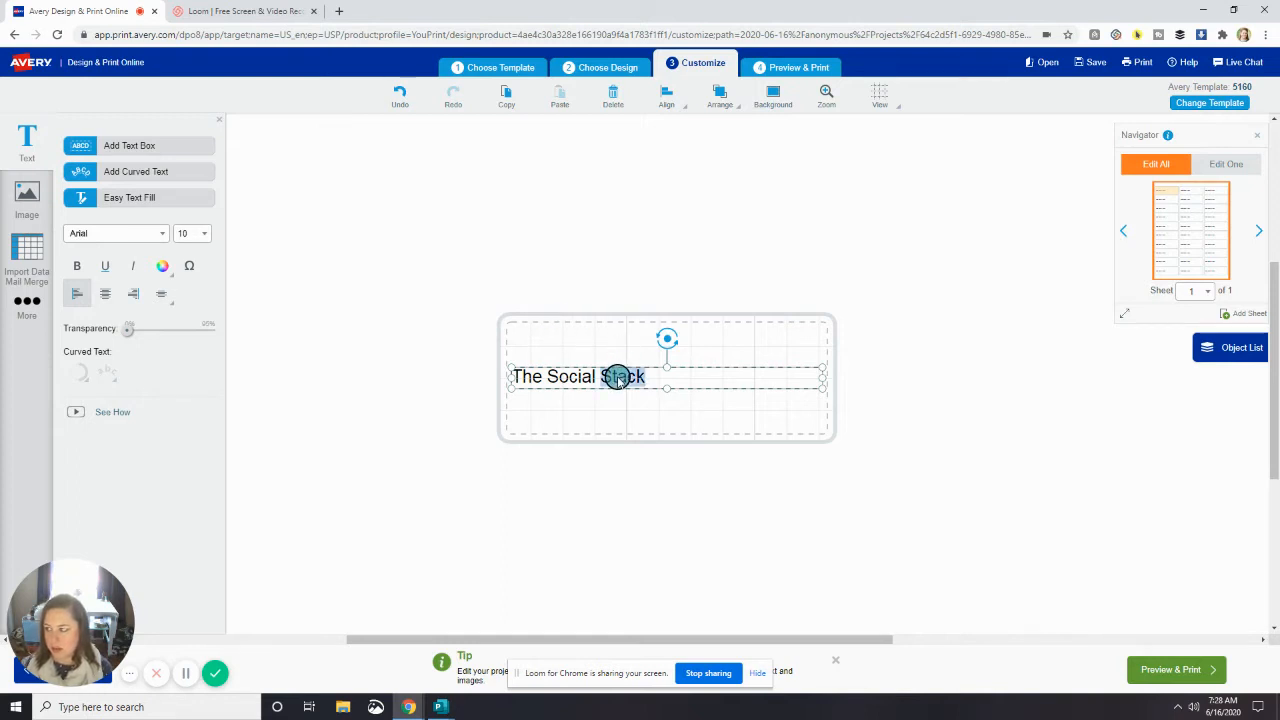
pyautogui.click(160, 236)
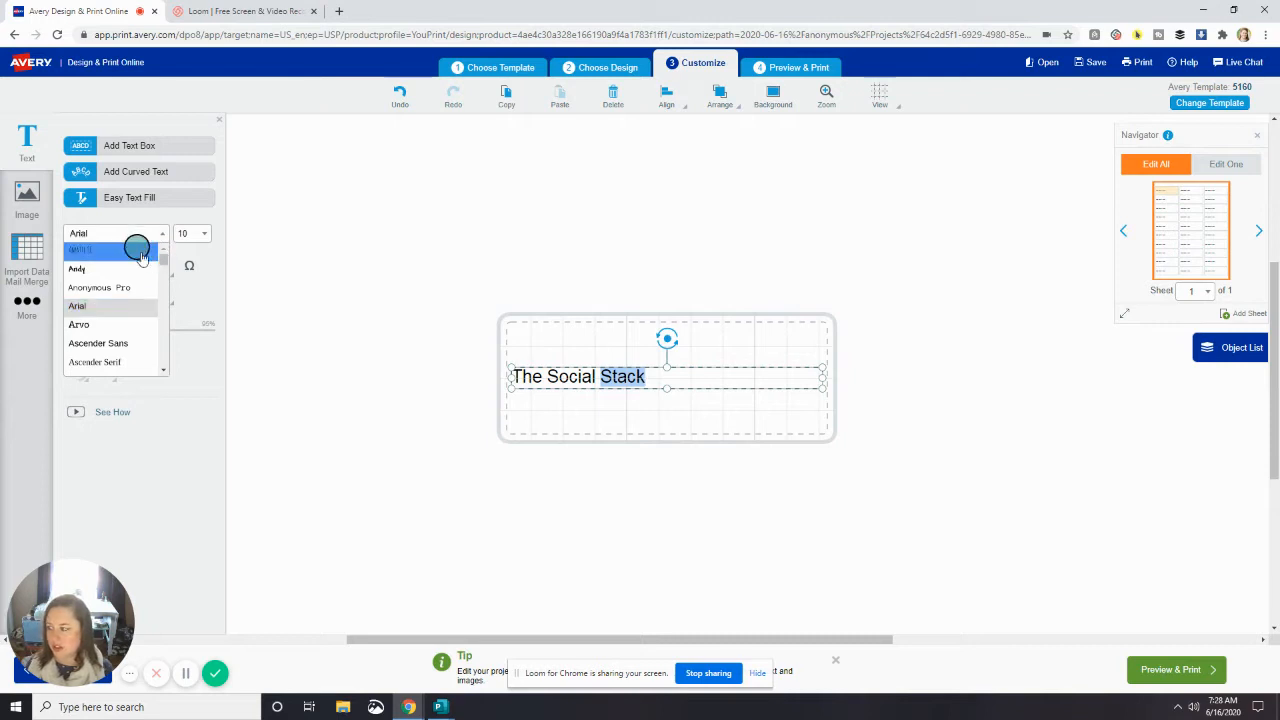
pyautogui.scroll(-5, 160, 288)
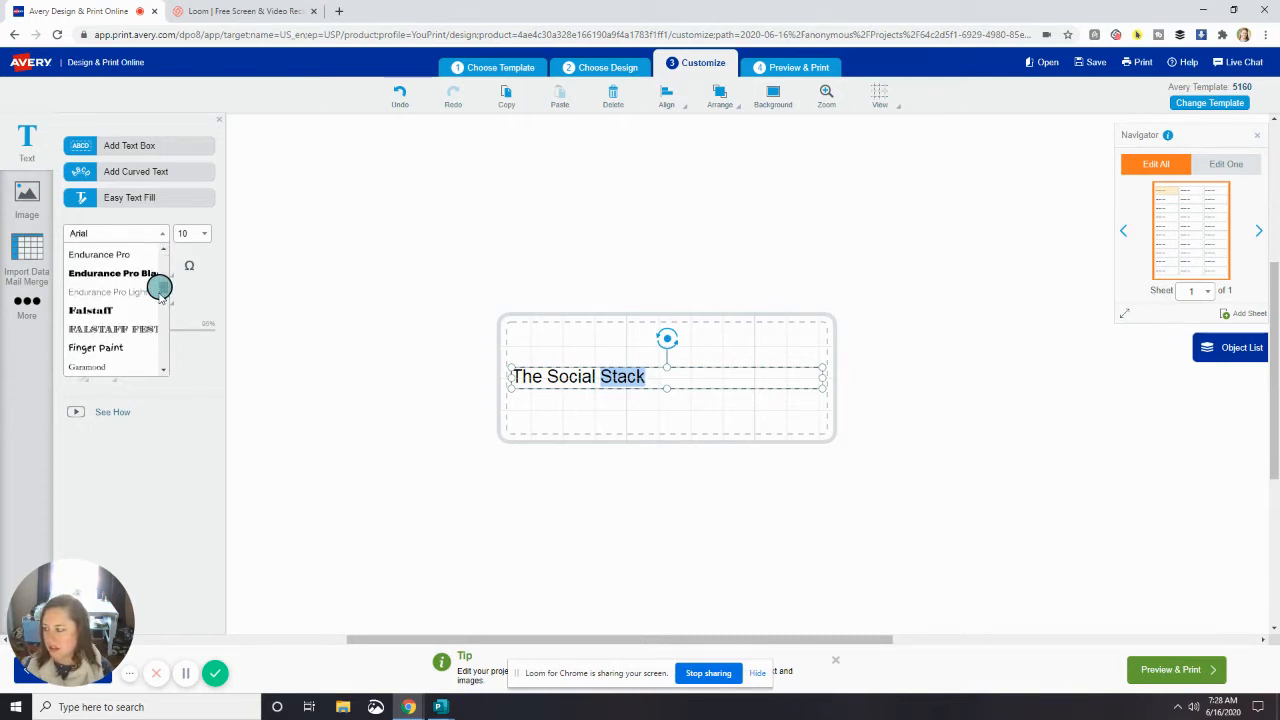
pyautogui.moveTo(165, 289)
pyautogui.mouseDown()
pyautogui.moveTo(163, 324)
pyautogui.moveTo(143, 297)
pyautogui.mouseUp()
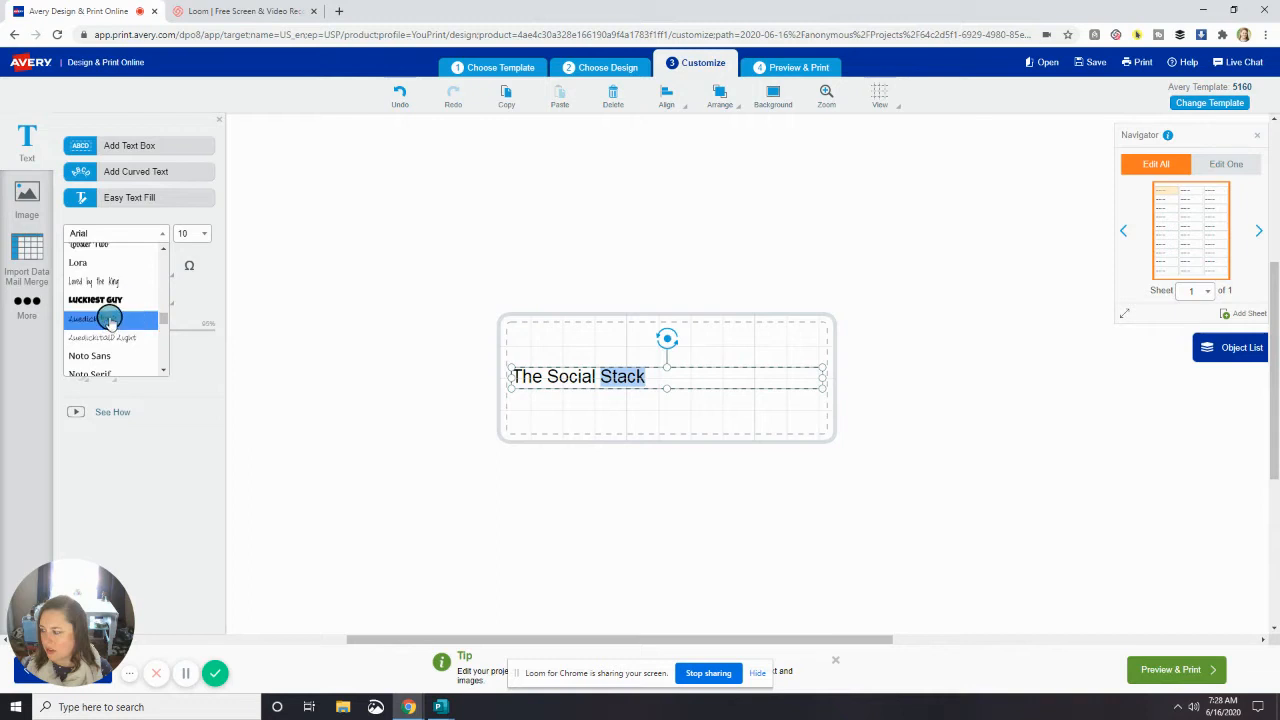
pyautogui.click(130, 314)
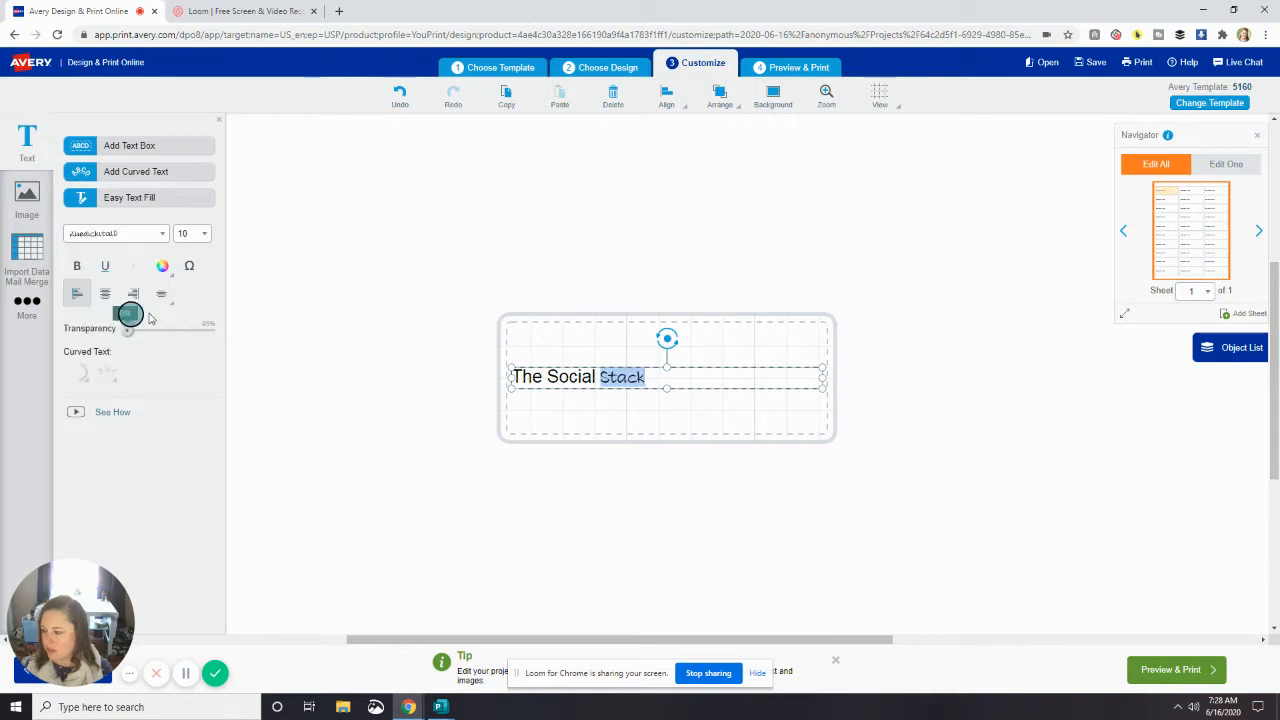
# - Set 'Stack' in the Loved by the King font at size 30
pyautogui.click(164, 238)
pyautogui.click(135, 250)
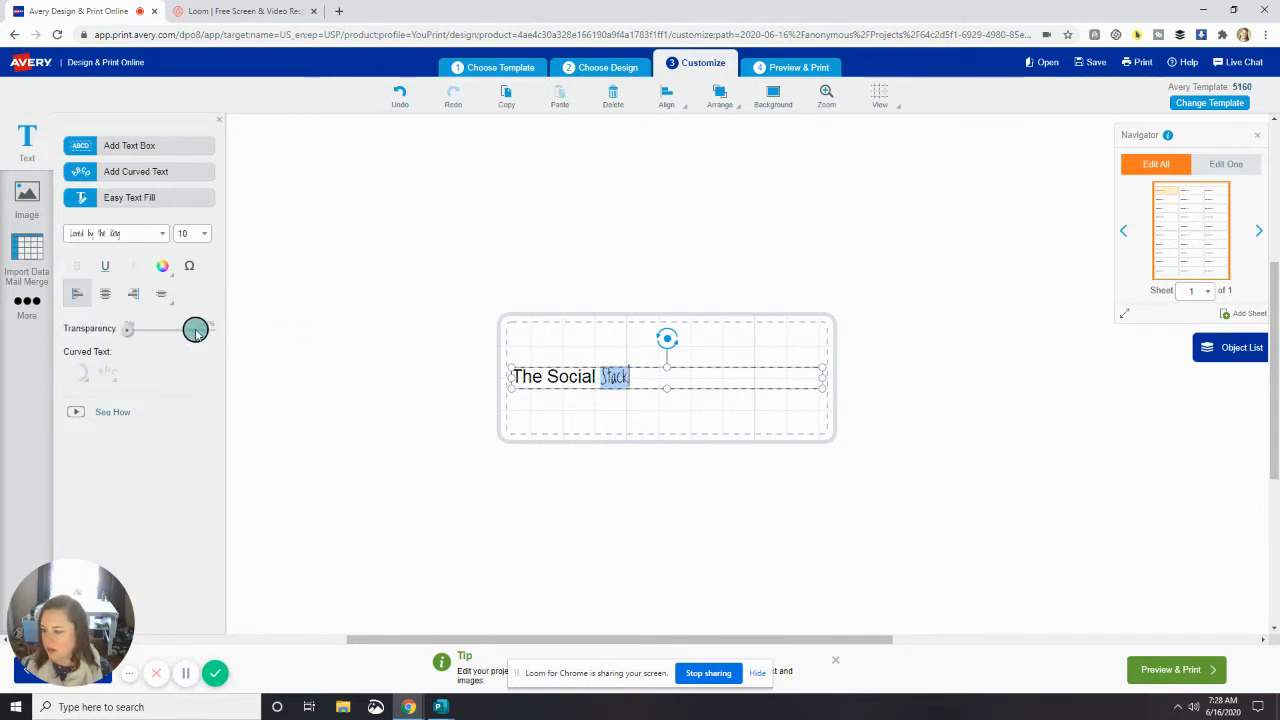
pyautogui.click(205, 233)
pyautogui.scroll(-1, 201, 366)
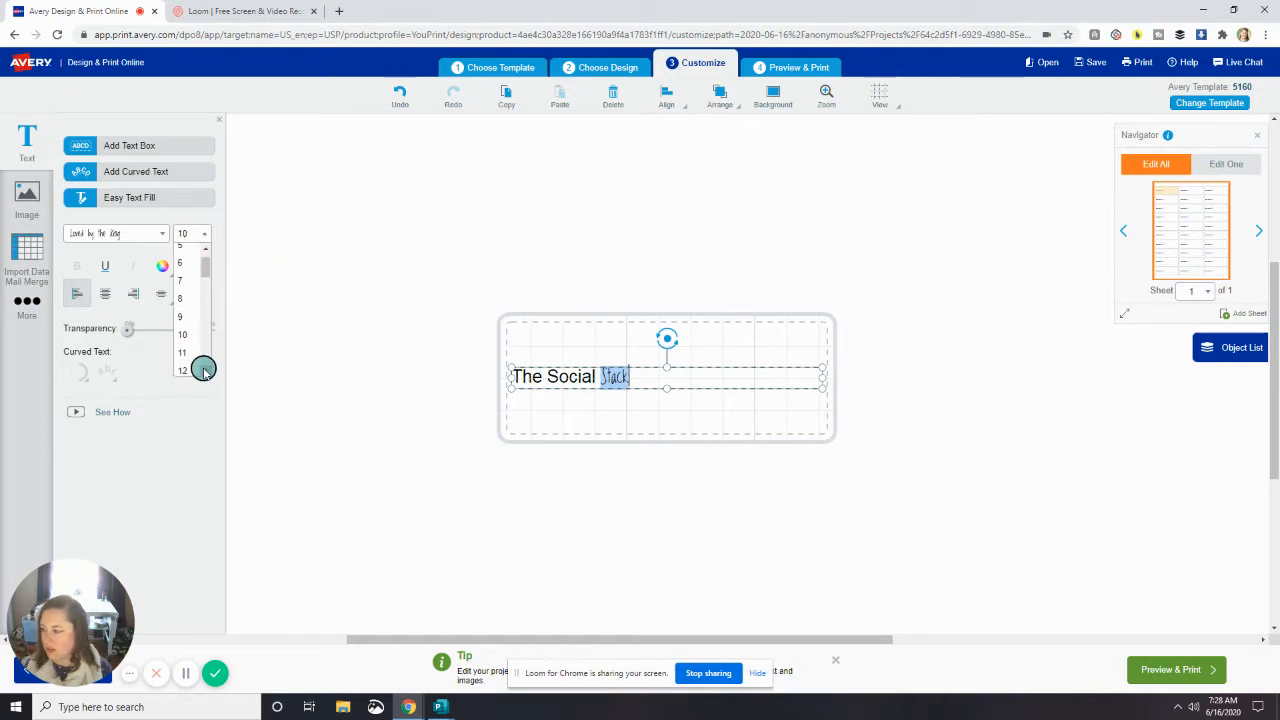
pyautogui.scroll(-3, 200, 365)
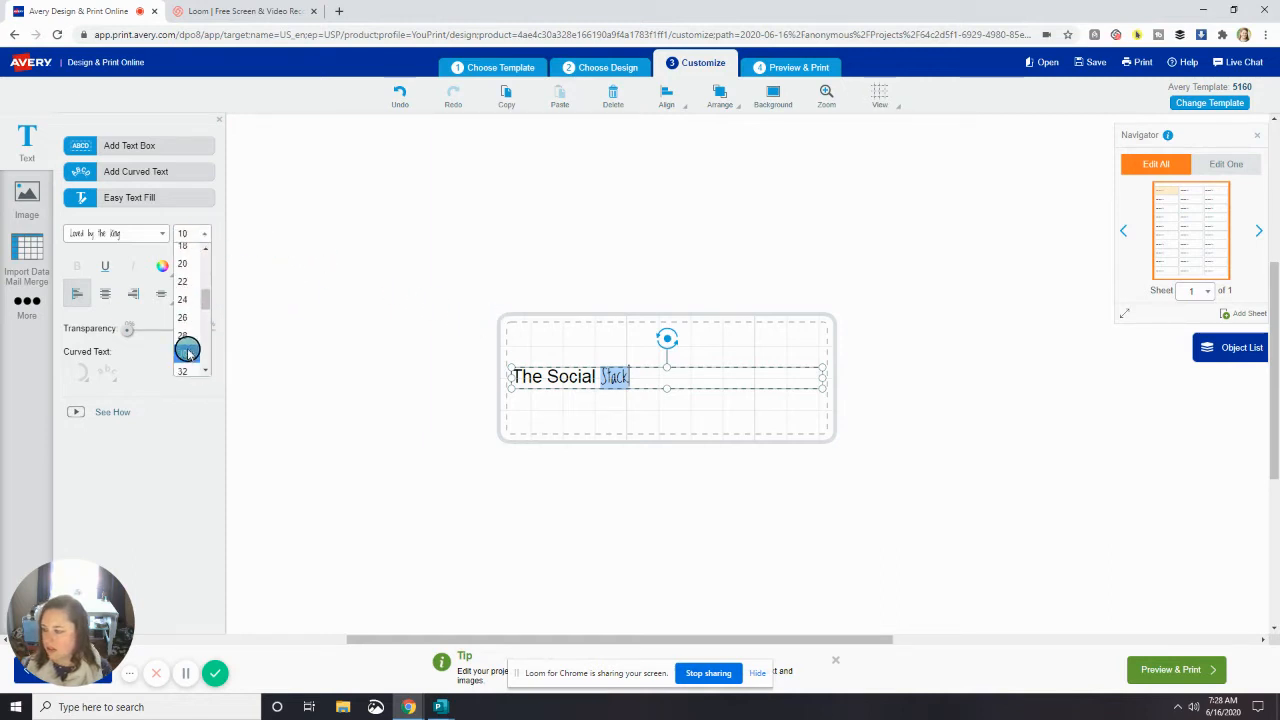
pyautogui.click(187, 352)
pyautogui.click(980, 500)
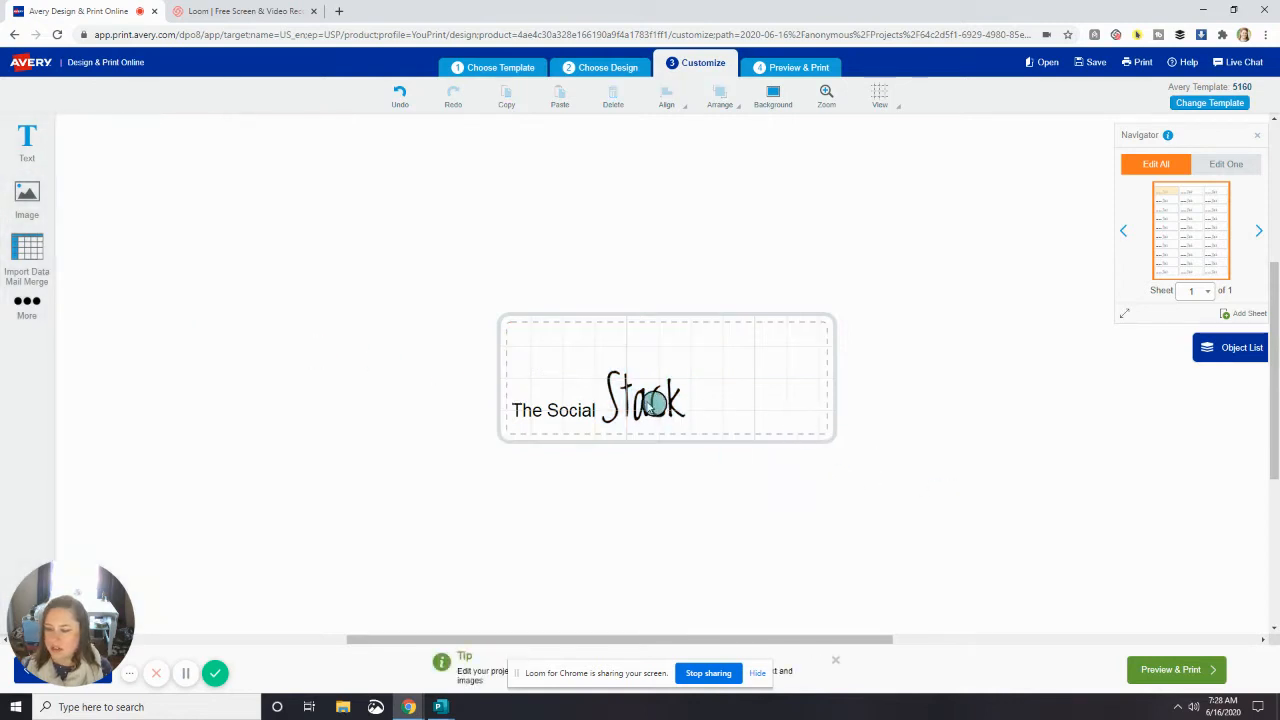
# - Dismiss the Safety Area warning and drag 'The Social Stack' text up to the label's centre
pyautogui.click(652, 402)
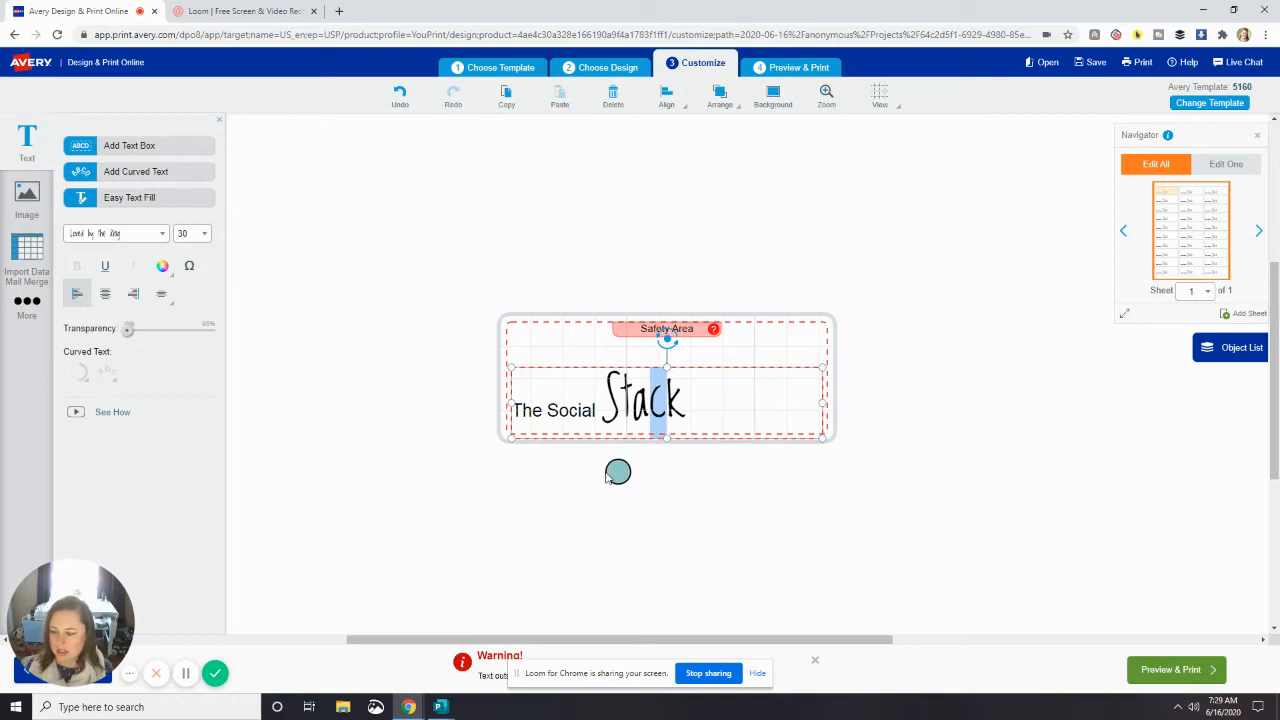
pyautogui.click(702, 366)
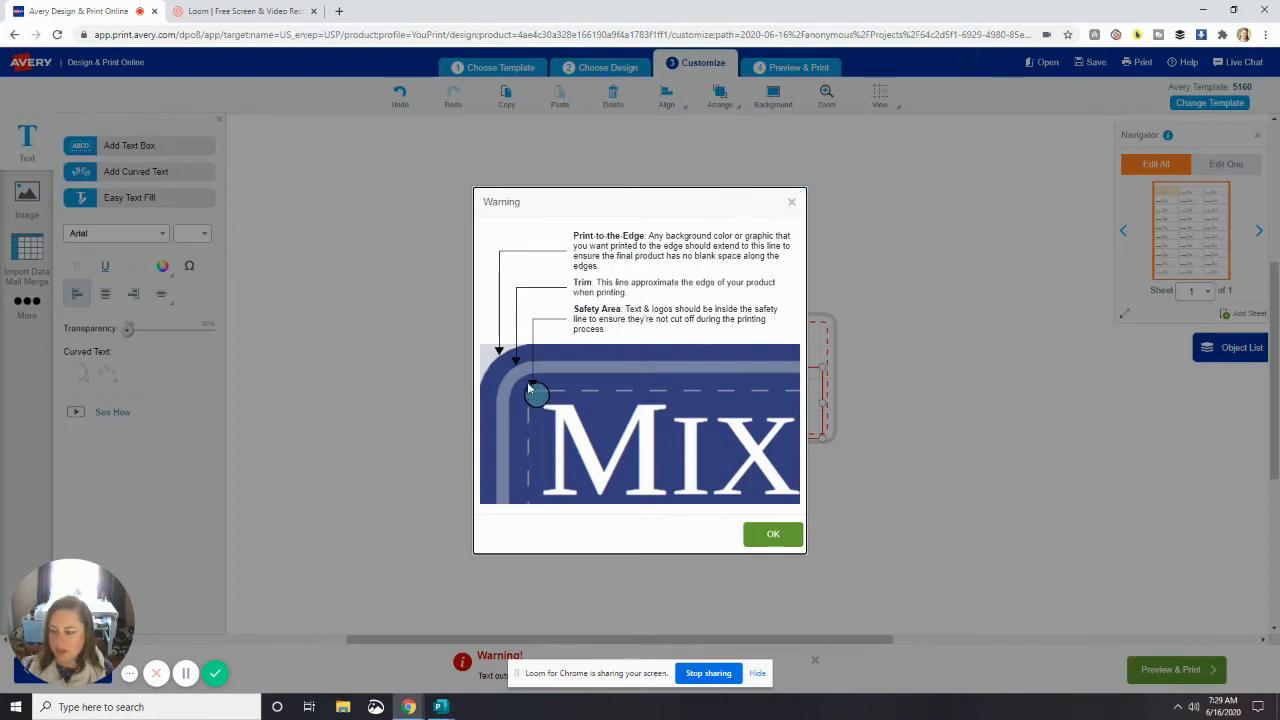
pyautogui.click(772, 533)
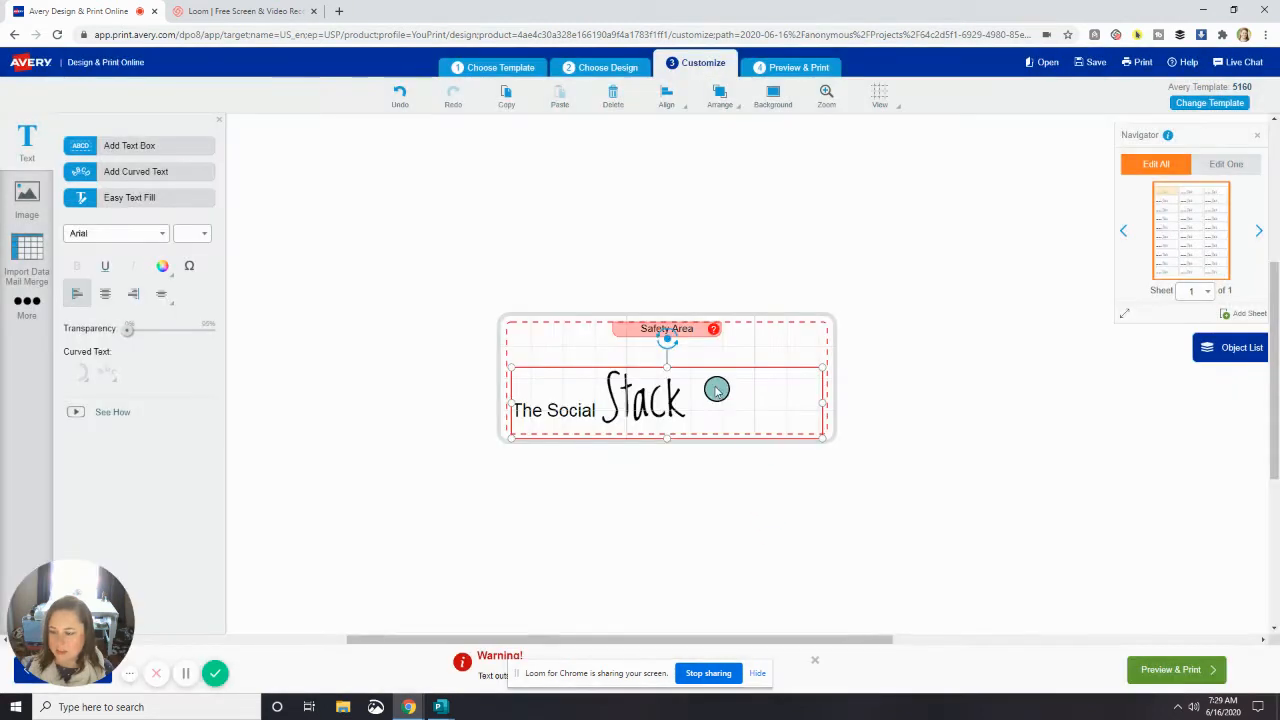
pyautogui.moveTo(707, 369); pyautogui.dragTo(711, 346)
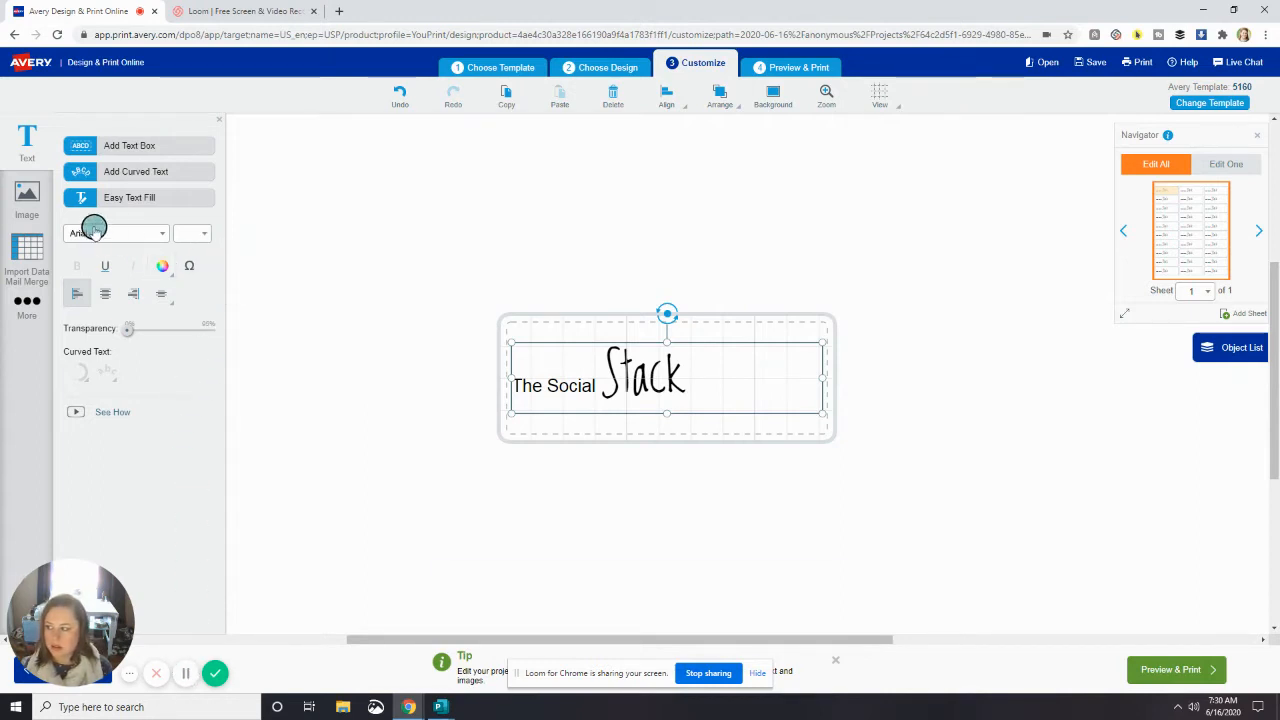
# - Insert the image file 'The Social Stack Logo (8)' onto the label
pyautogui.click(29, 198)
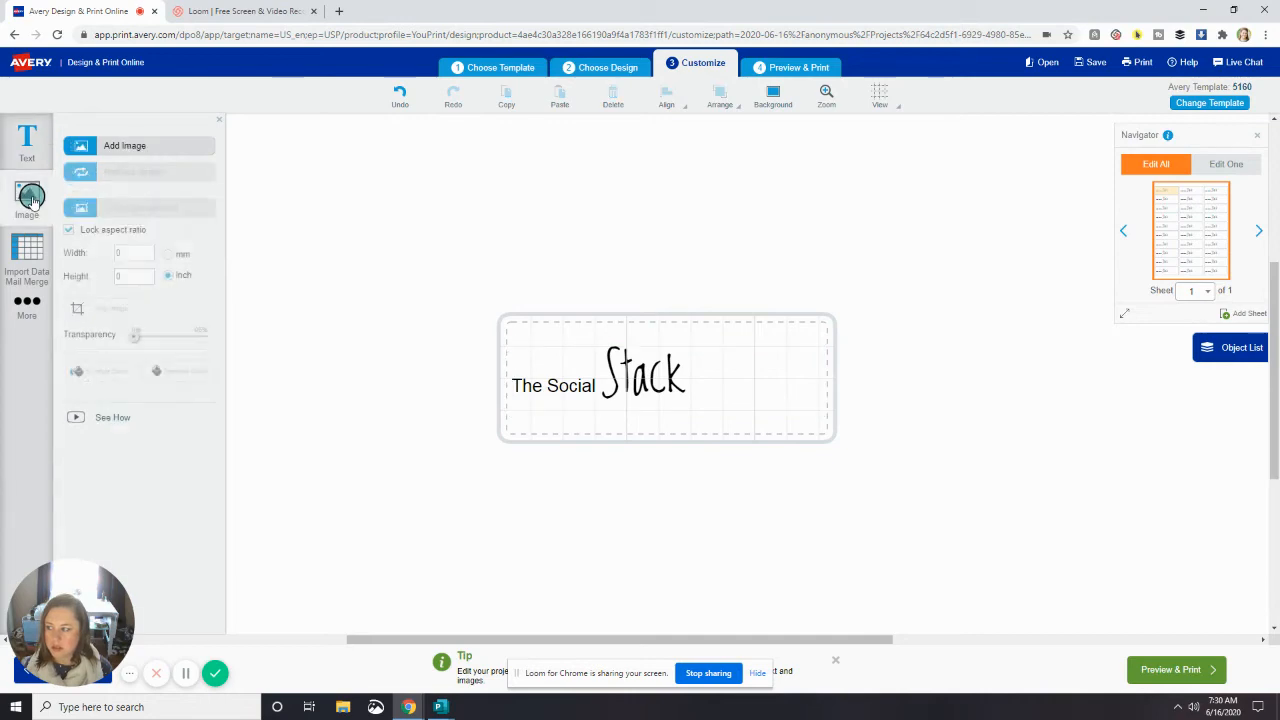
pyautogui.click(138, 146)
pyautogui.click(627, 330)
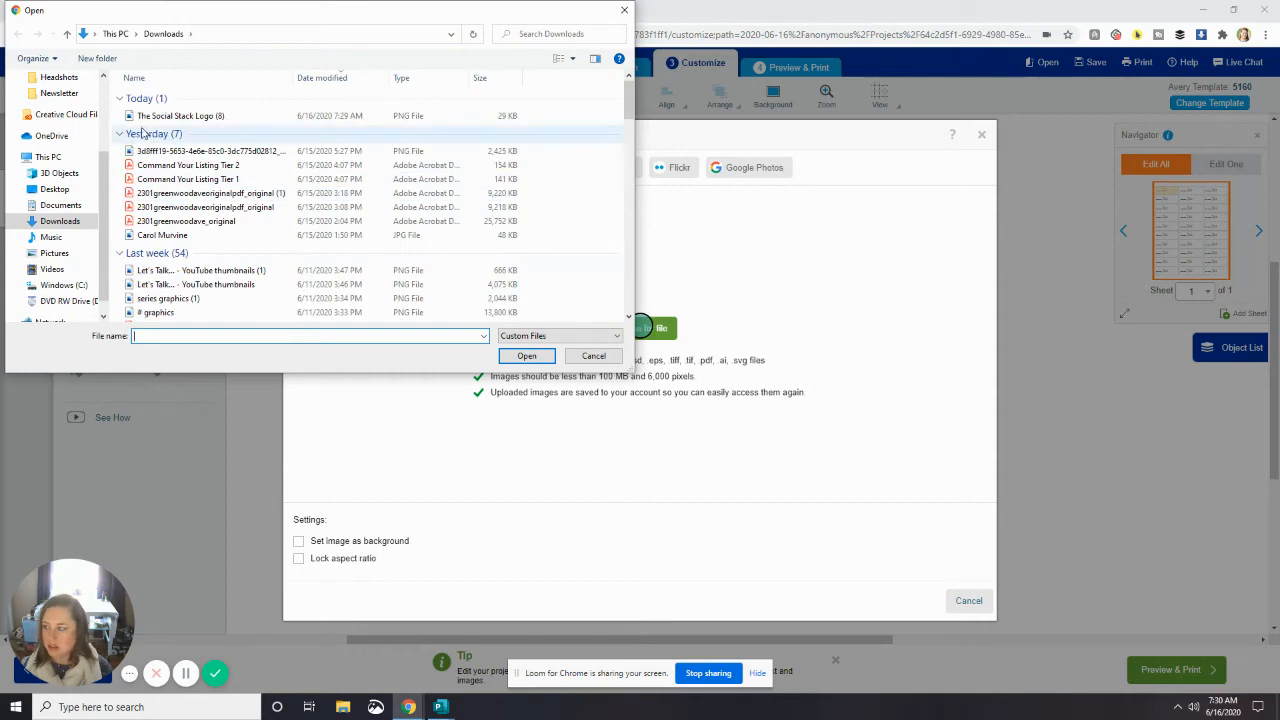
pyautogui.click(156, 117)
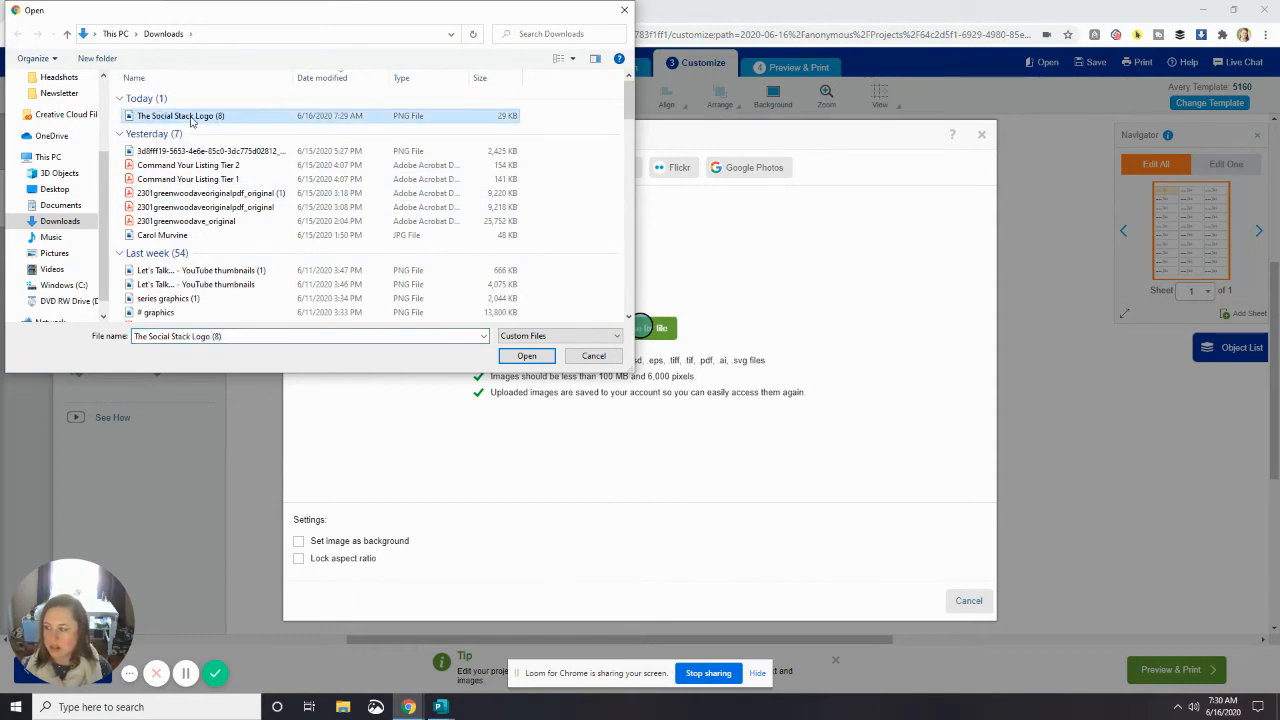
pyautogui.click(527, 357)
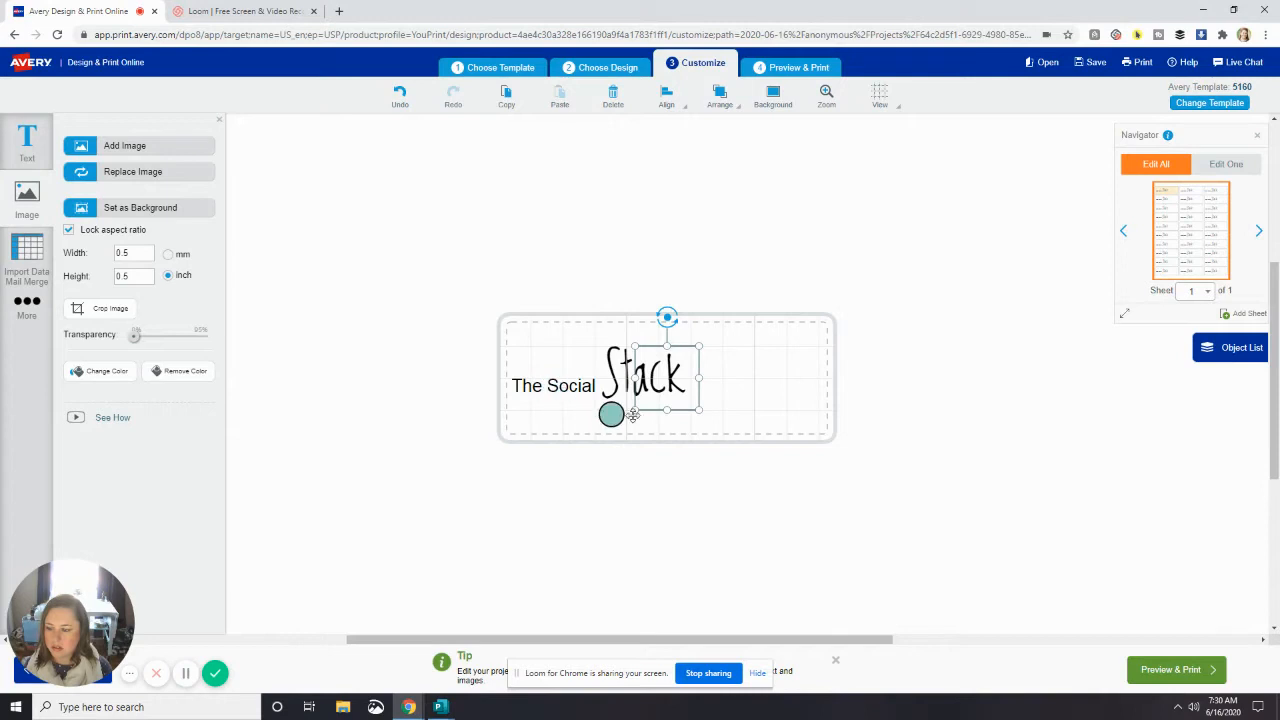
# - Move the logo to the label's left and shrink it to 0.776 inch square
pyautogui.moveTo(665, 384); pyautogui.dragTo(825, 342)
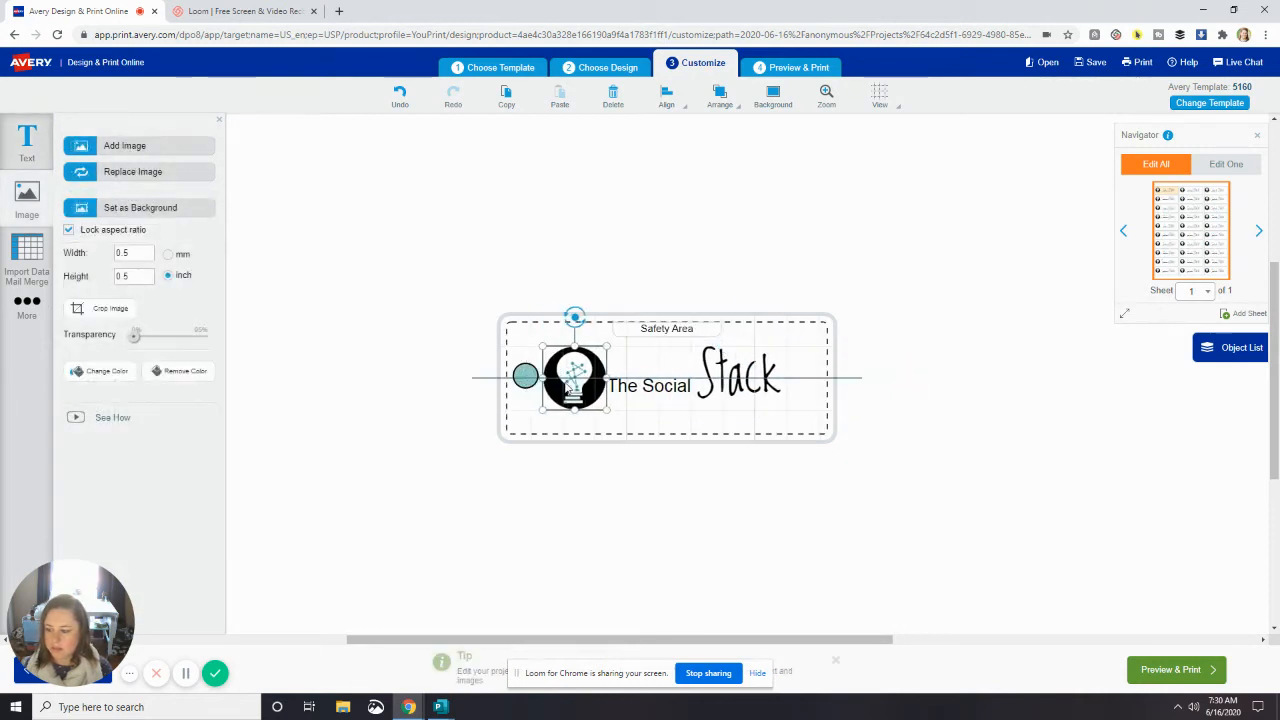
pyautogui.moveTo(535, 392); pyautogui.dragTo(610, 428)
pyautogui.click(711, 508)
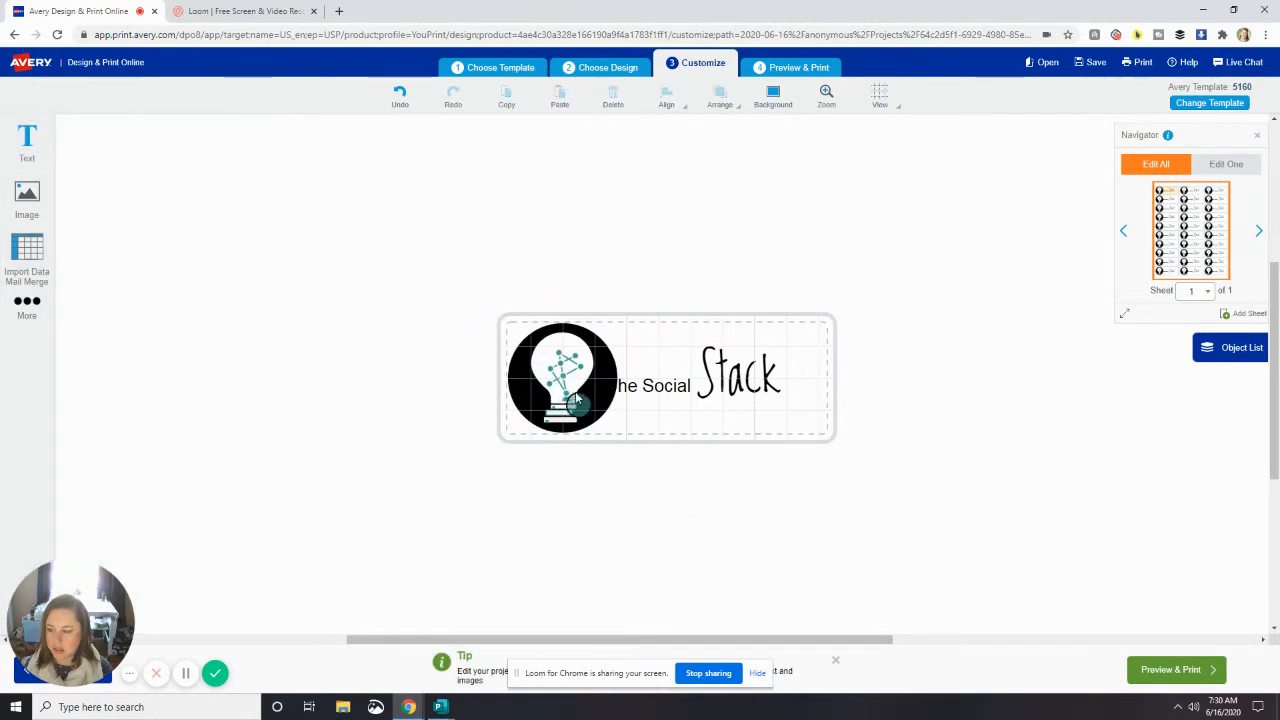
pyautogui.click(578, 405)
pyautogui.moveTo(613, 432); pyautogui.dragTo(557, 398)
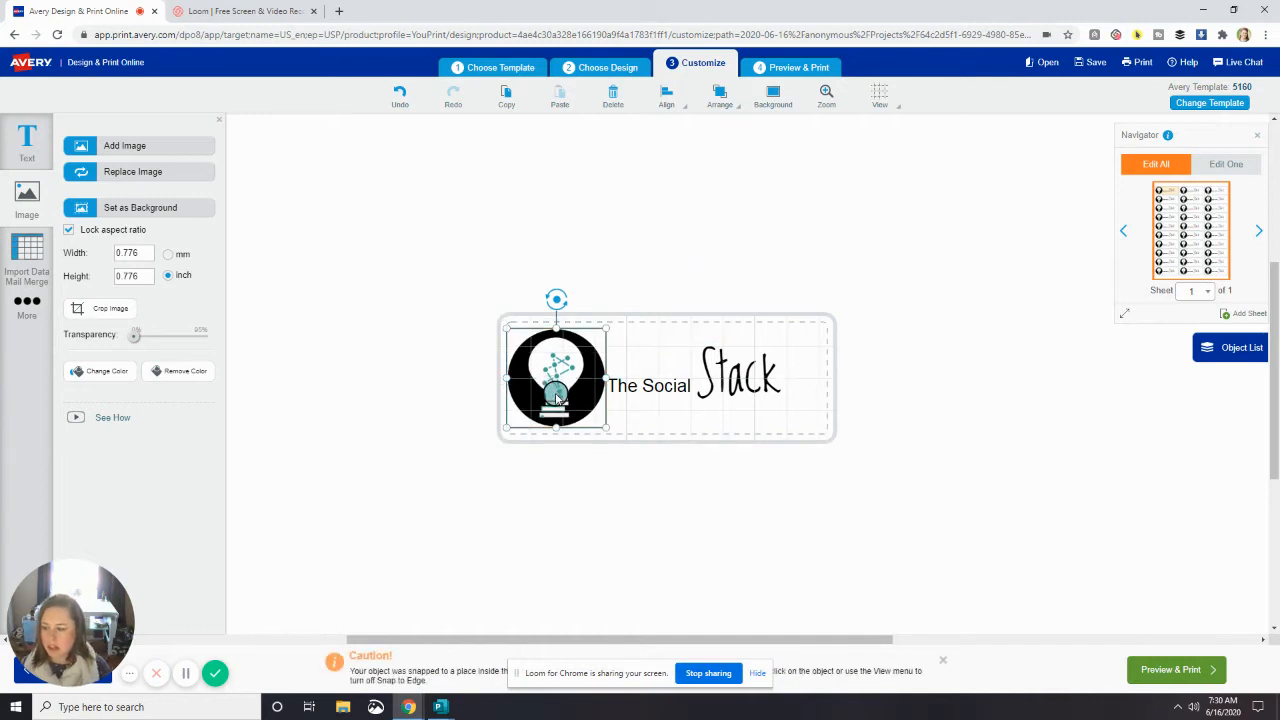
# - Nudge the logo right and shift the text box right and up, level with the logo
pyautogui.press('Right')
pyautogui.press('Right')
pyautogui.press('Right')
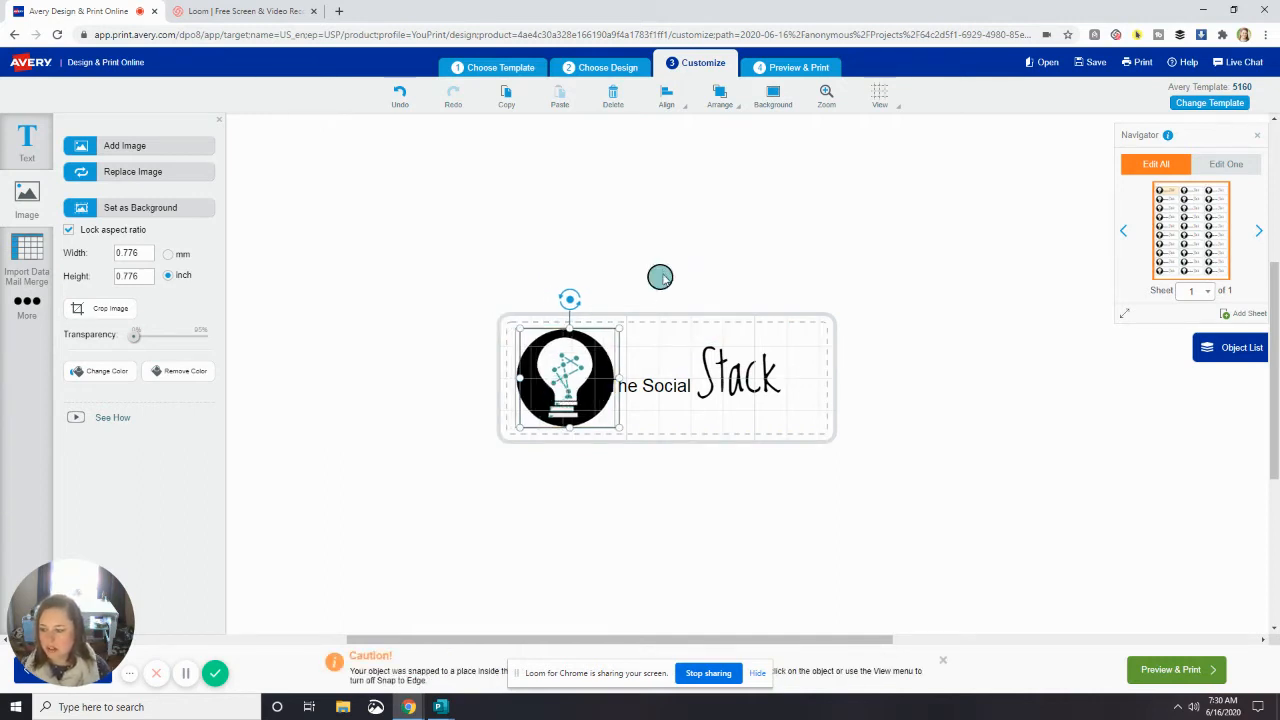
pyautogui.doubleClick(666, 383)
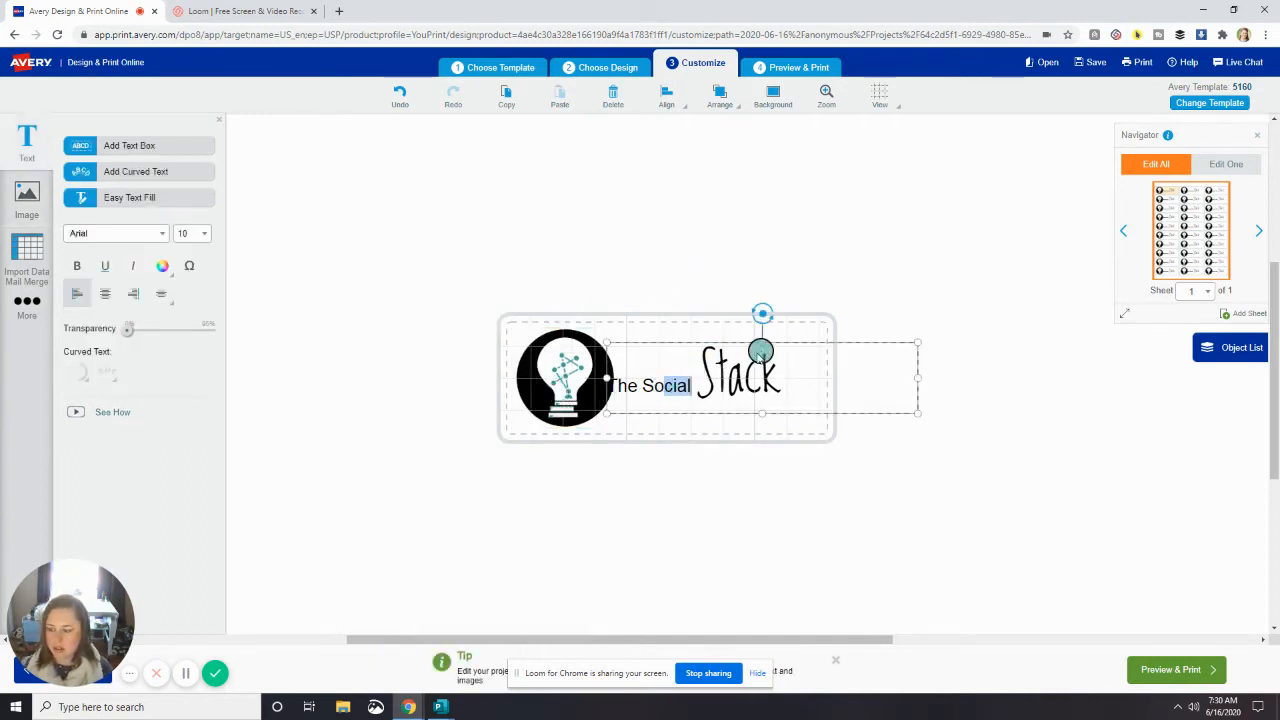
pyautogui.moveTo(711, 343); pyautogui.dragTo(723, 340)
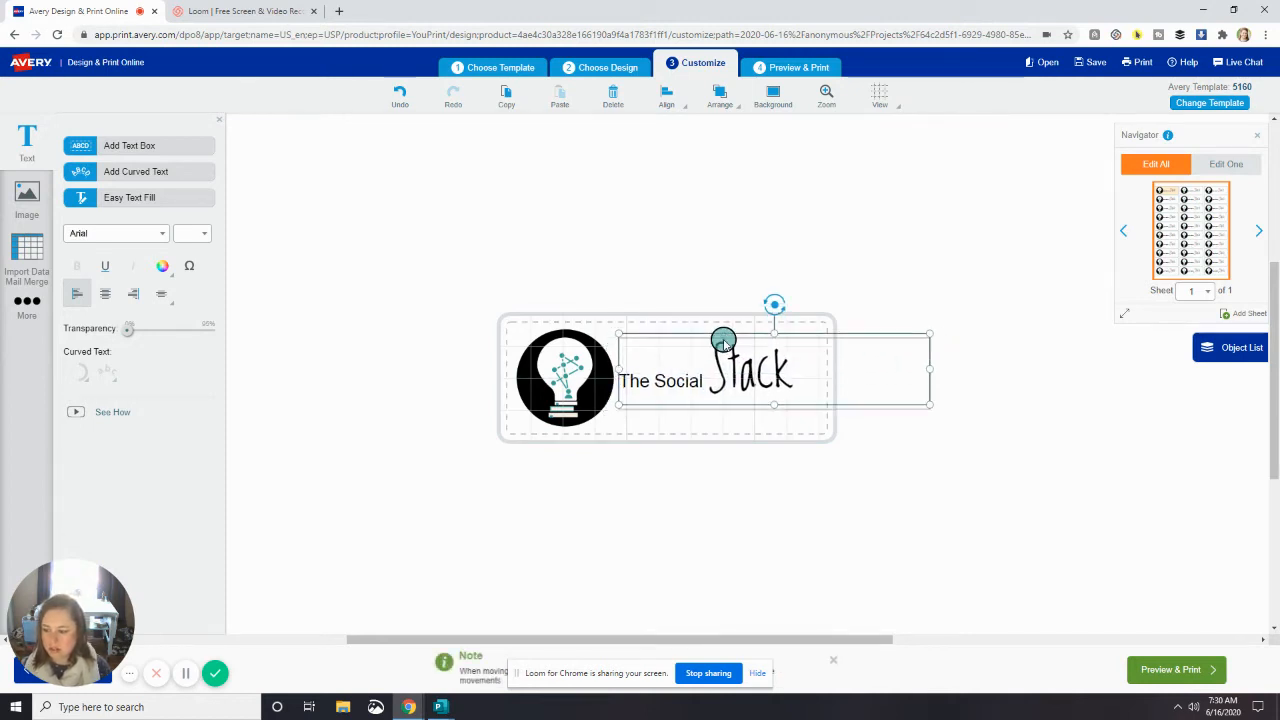
pyautogui.press('Up')
pyautogui.press('Up')
pyautogui.press('Up')
pyautogui.press('Down')
pyautogui.press('Down')
pyautogui.press('Down')
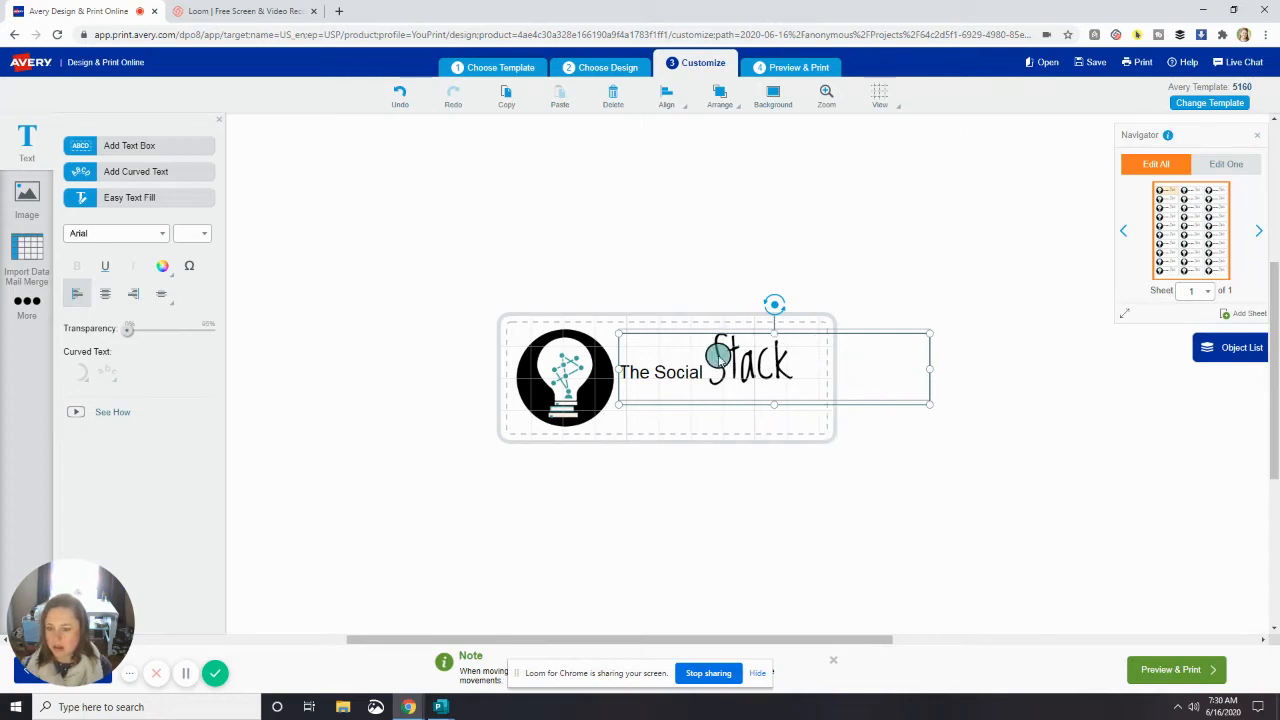
# - Undo an accidental paste into the word 'Stack' and deselect the text
pyautogui.click(724, 356)
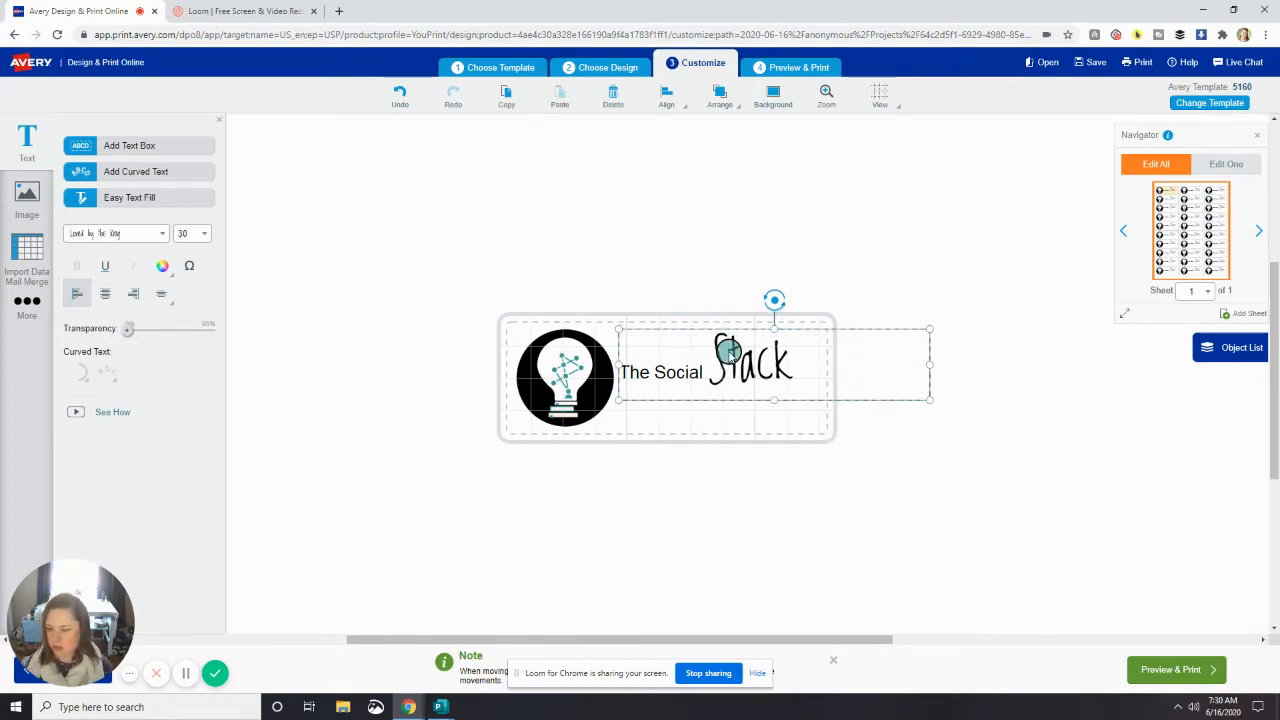
pyautogui.click(728, 352)
pyautogui.write('https://thesocialstack.blogspot.com/2020/06/10-social-distancing-lead-generation.html')
pyautogui.hotkey('ctrl', 'z')
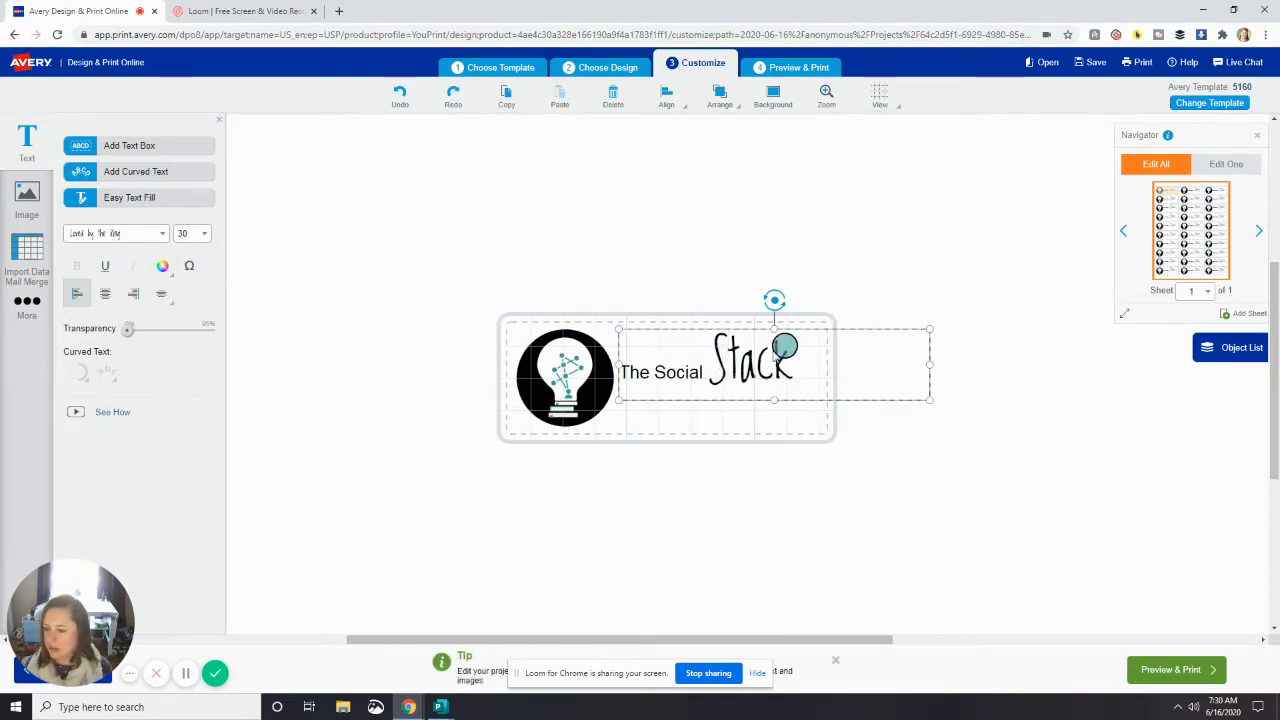
pyautogui.click(760, 362)
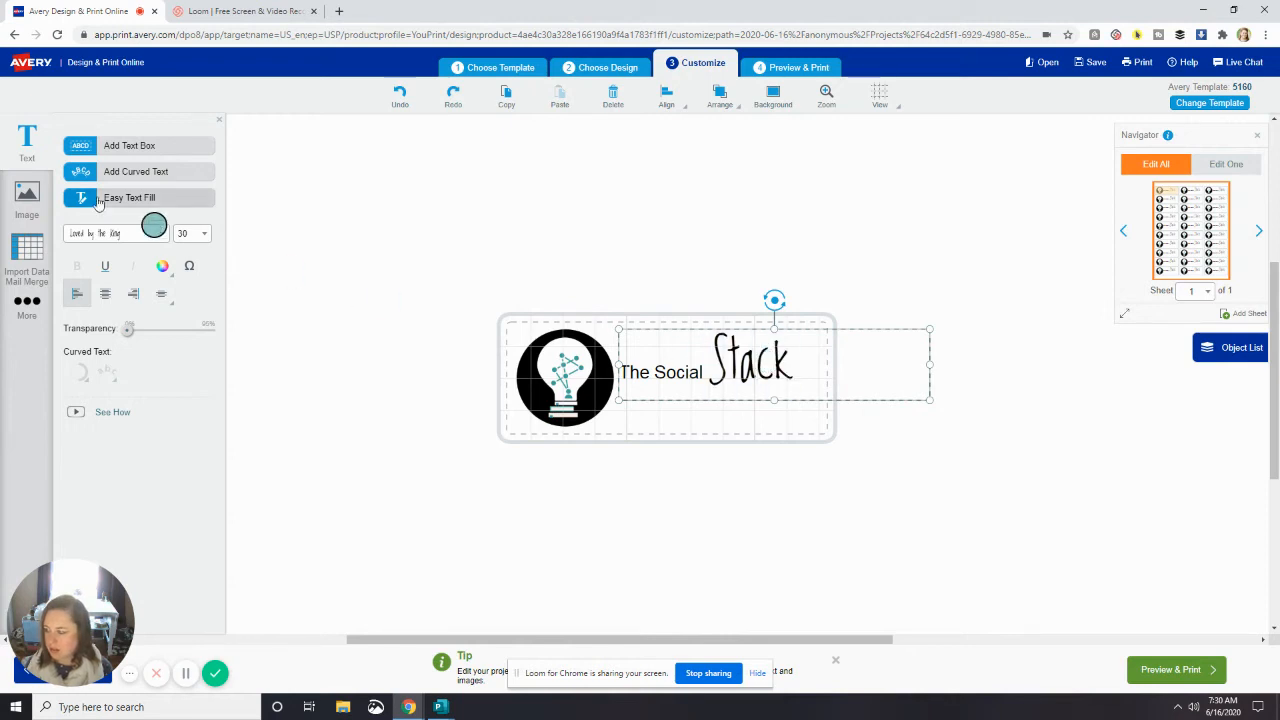
pyautogui.click(27, 136)
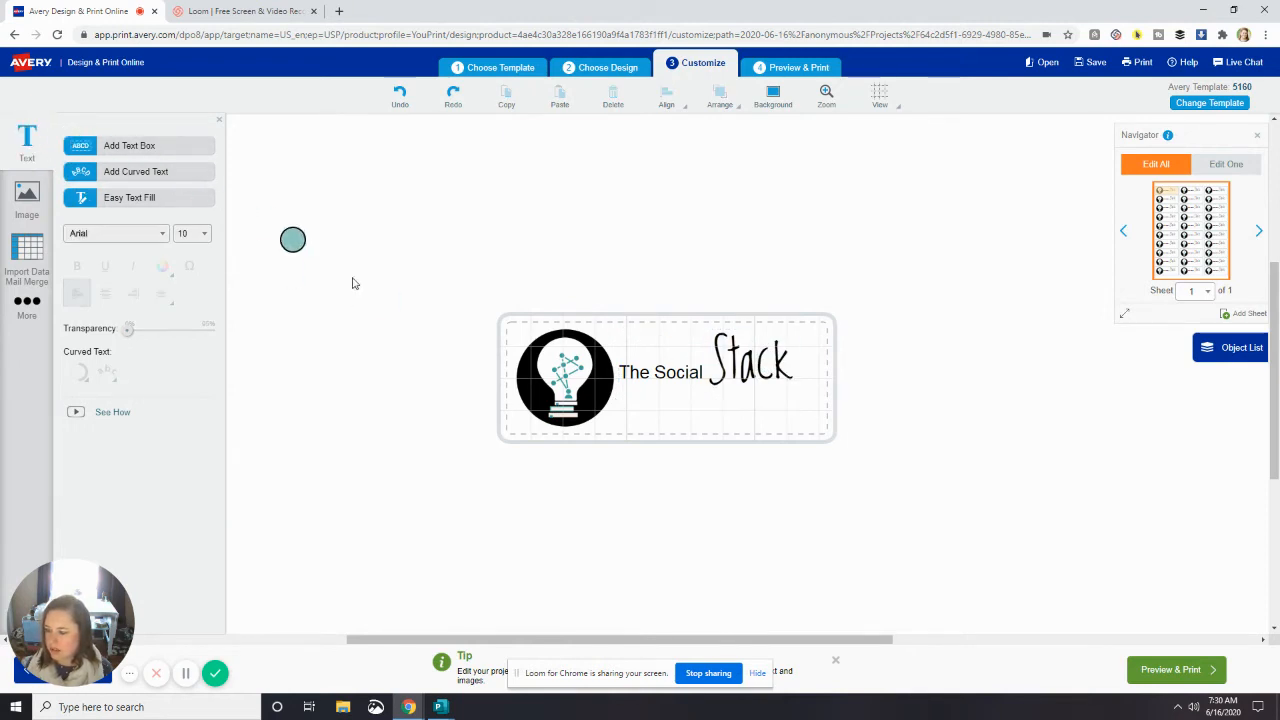
# - Move the word Stack out of the main text box into its own separate text box
pyautogui.click(155, 145)
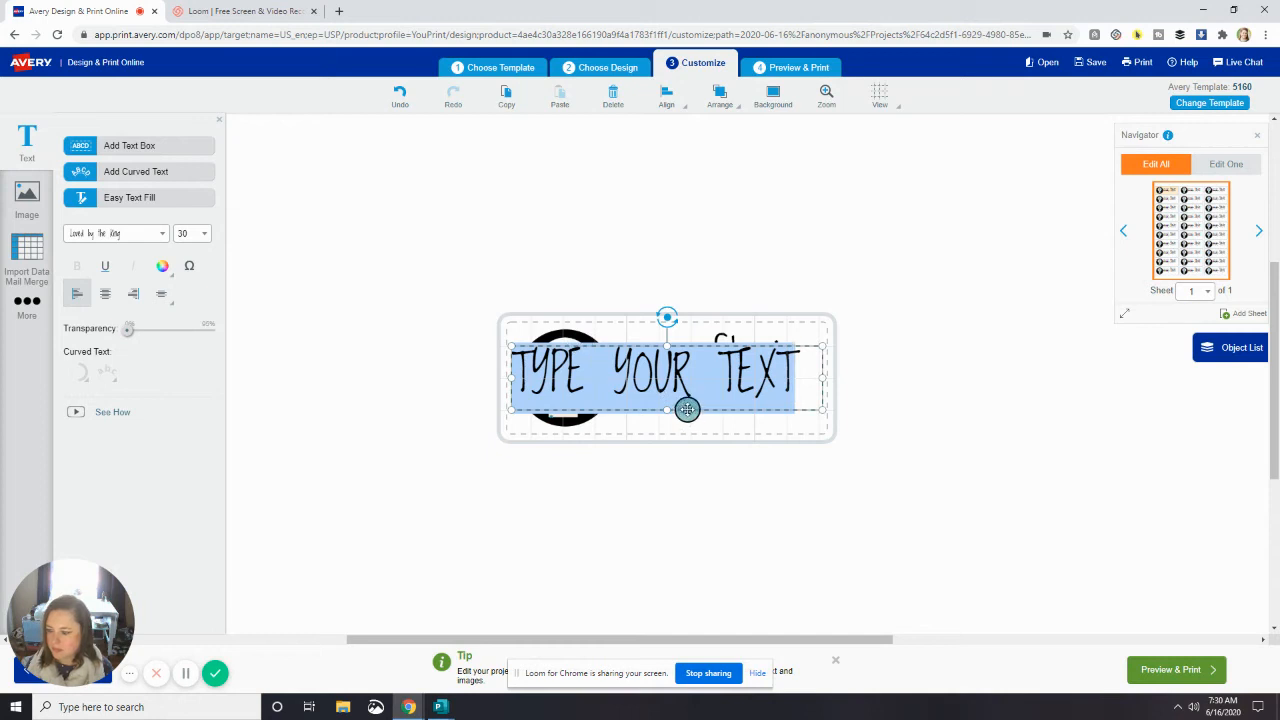
pyautogui.press('BackSpace')
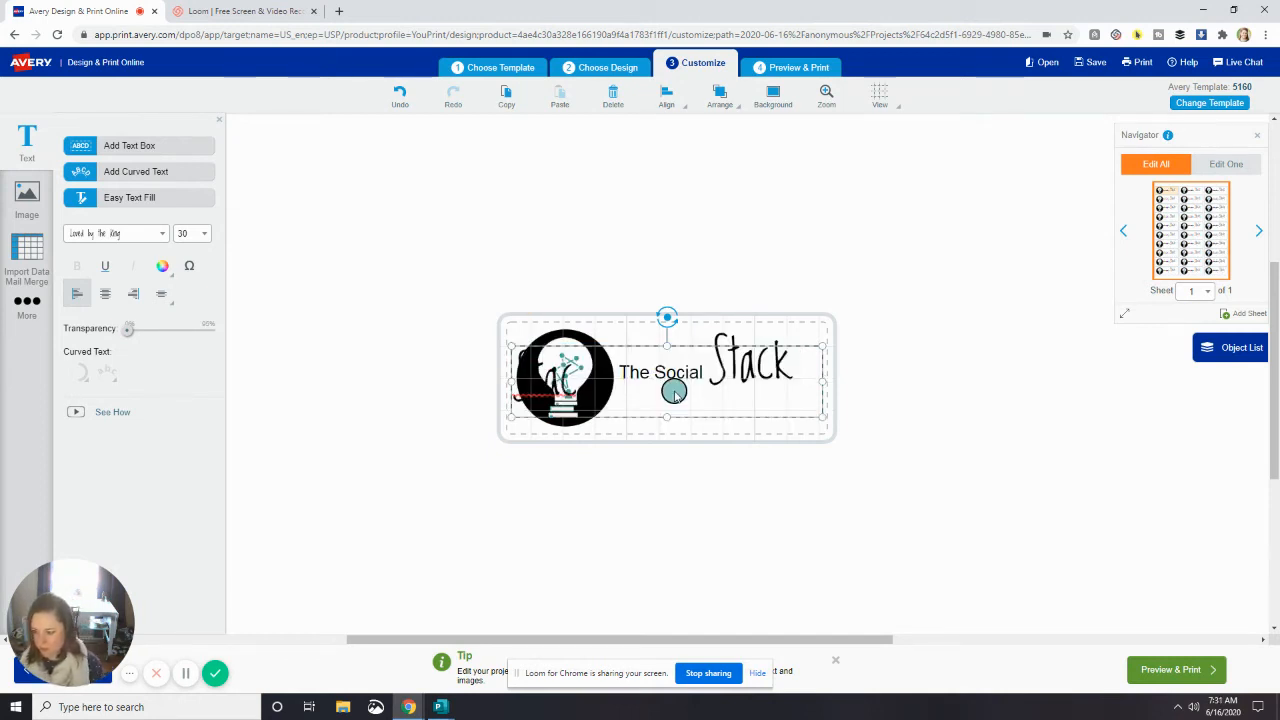
pyautogui.moveTo(547, 370); pyautogui.dragTo(805, 355)
pyautogui.click(736, 353)
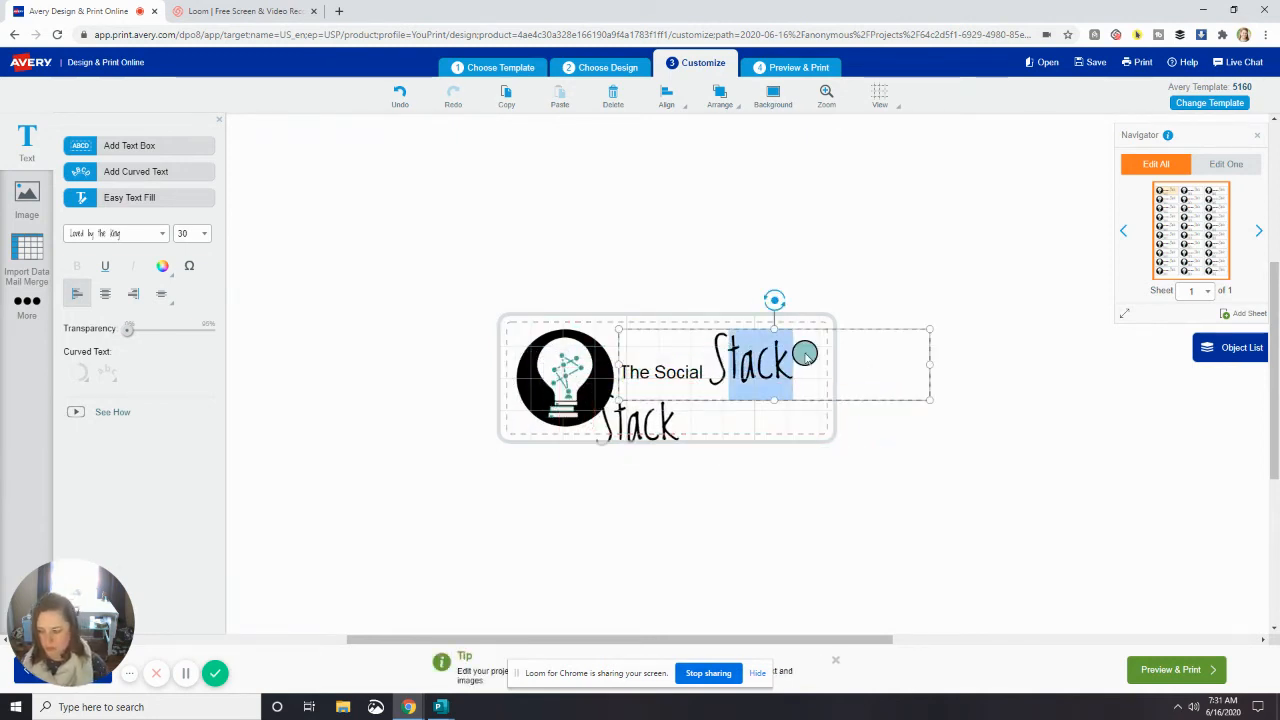
pyautogui.press('BackSpace')
pyautogui.press('BackSpace')
pyautogui.click(831, 263)
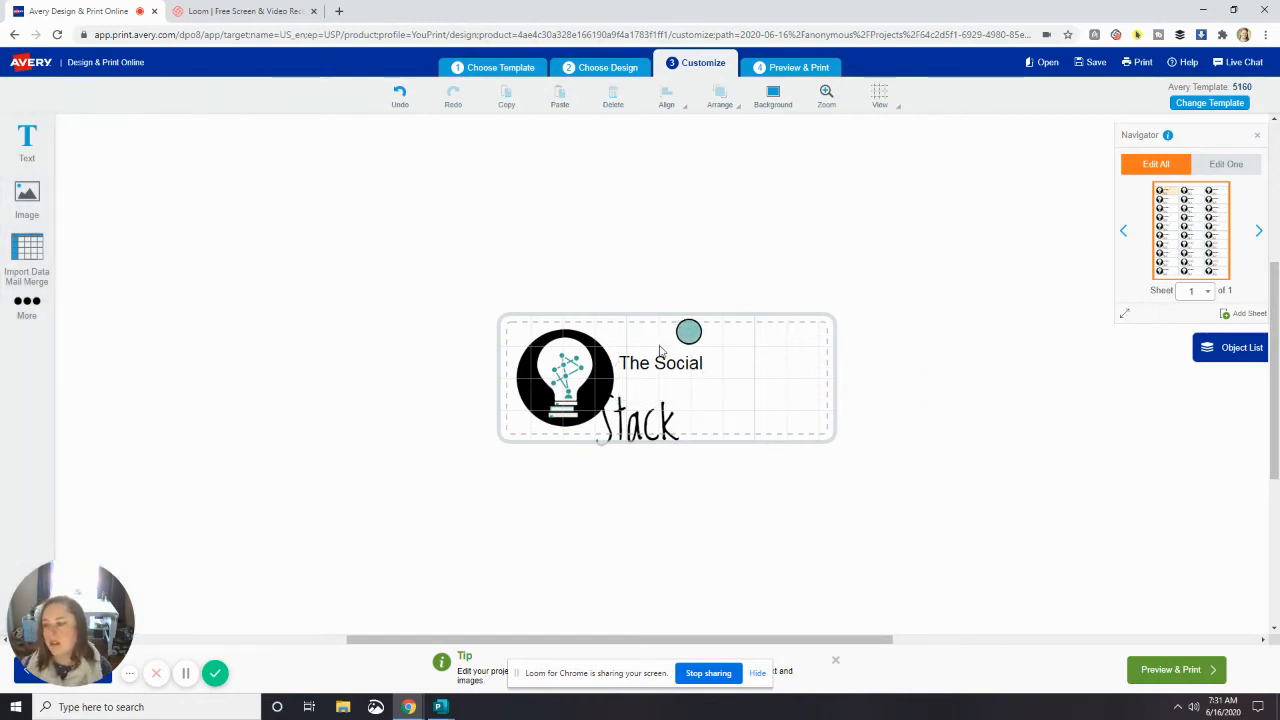
# - Select the whole word Stack and set its font size to 26
pyautogui.click(648, 416)
pyautogui.moveTo(644, 422); pyautogui.dragTo(682, 395)
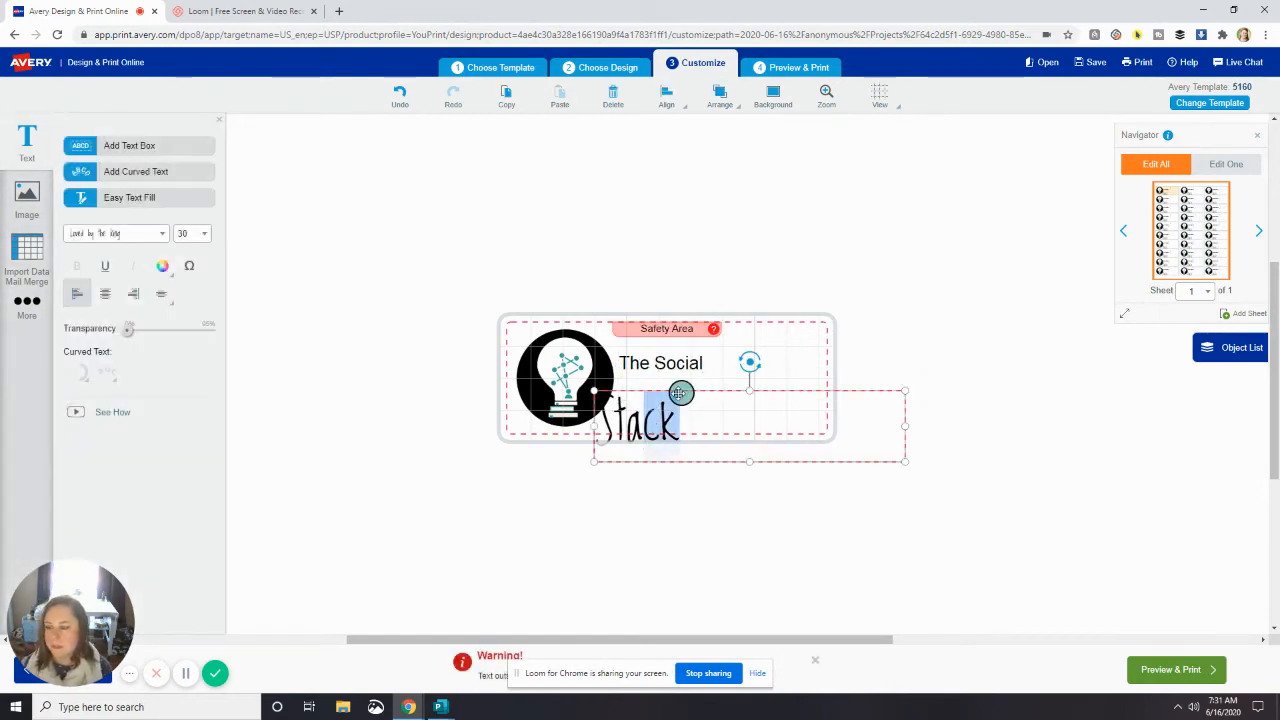
pyautogui.click(640, 428)
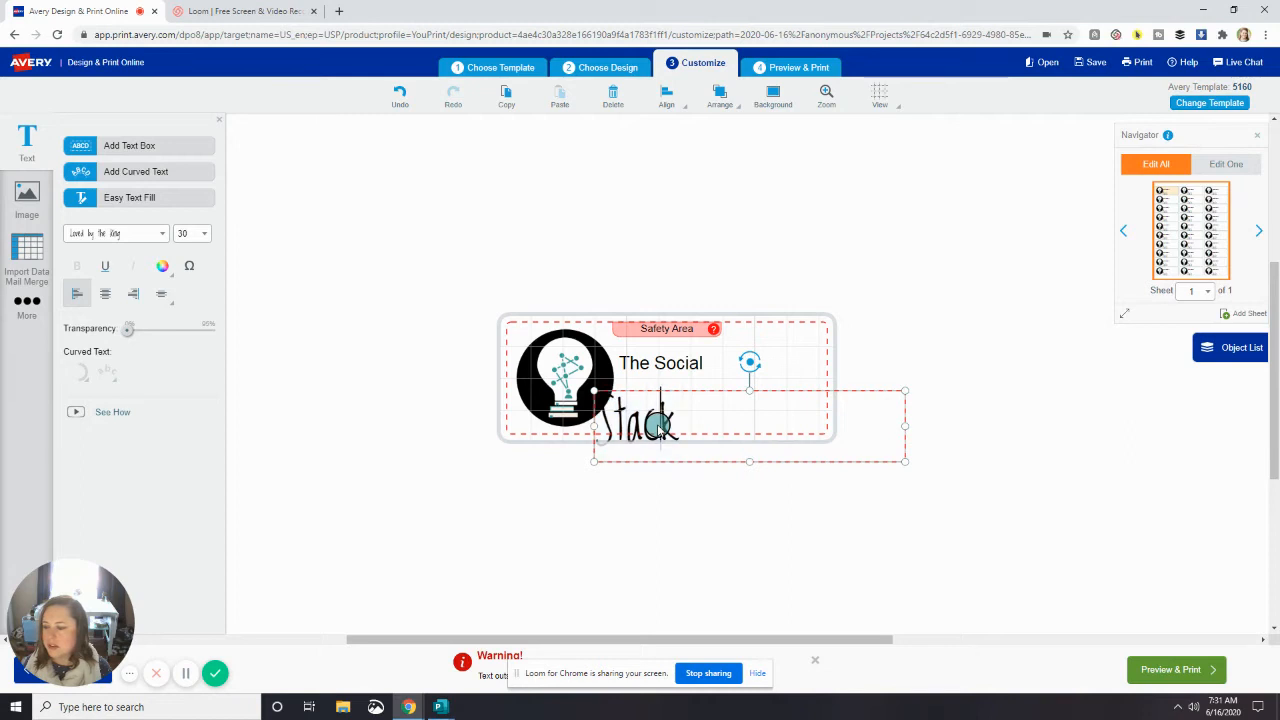
pyautogui.doubleClick(676, 418)
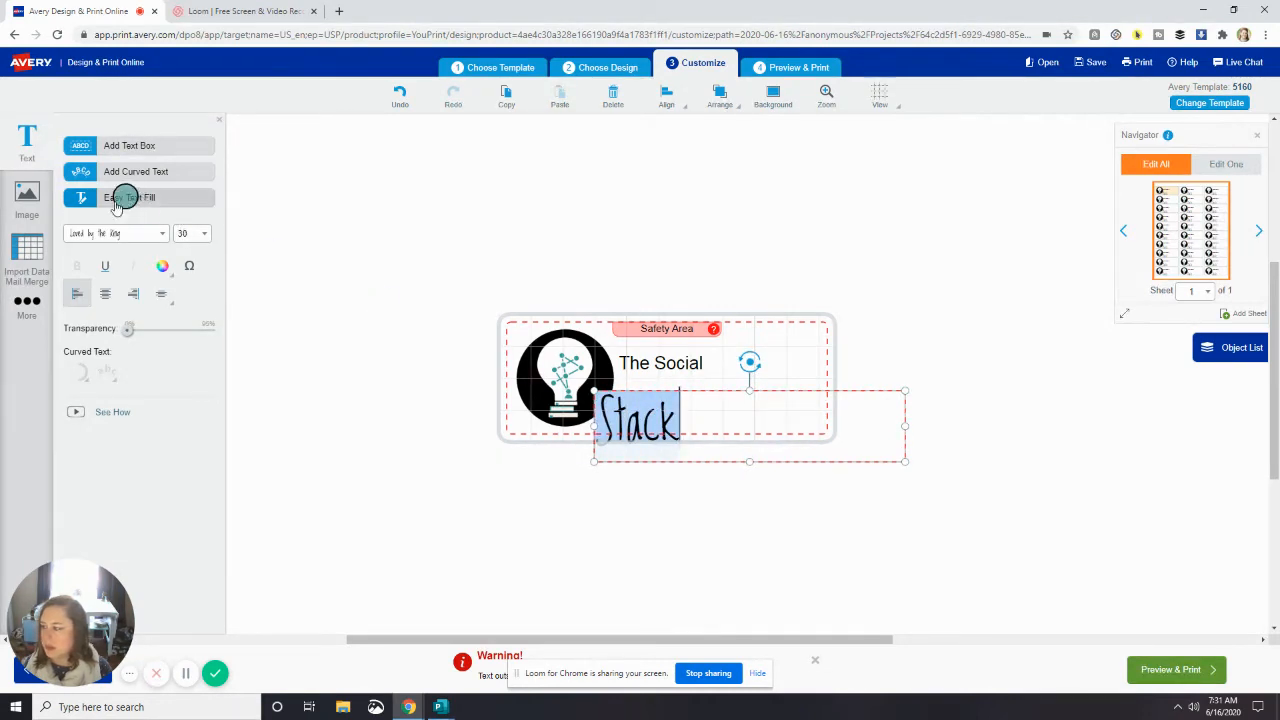
pyautogui.click(204, 233)
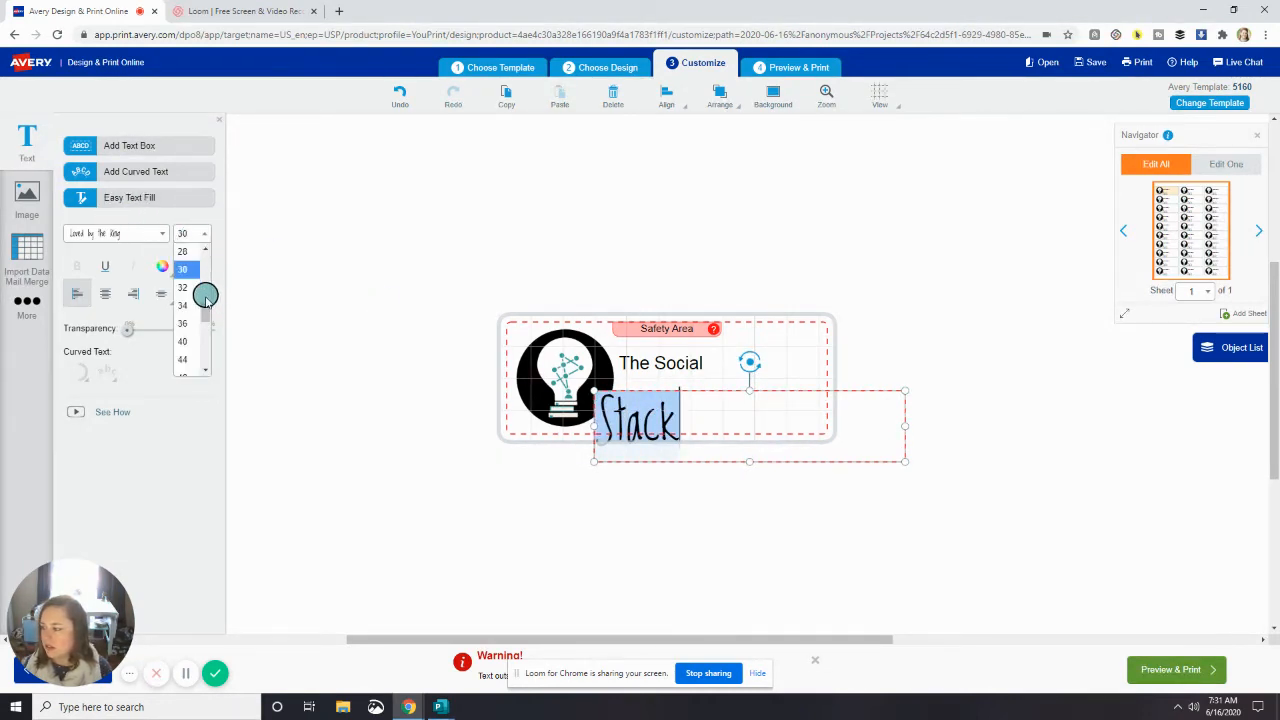
pyautogui.scroll(2, 204, 302)
pyautogui.click(185, 290)
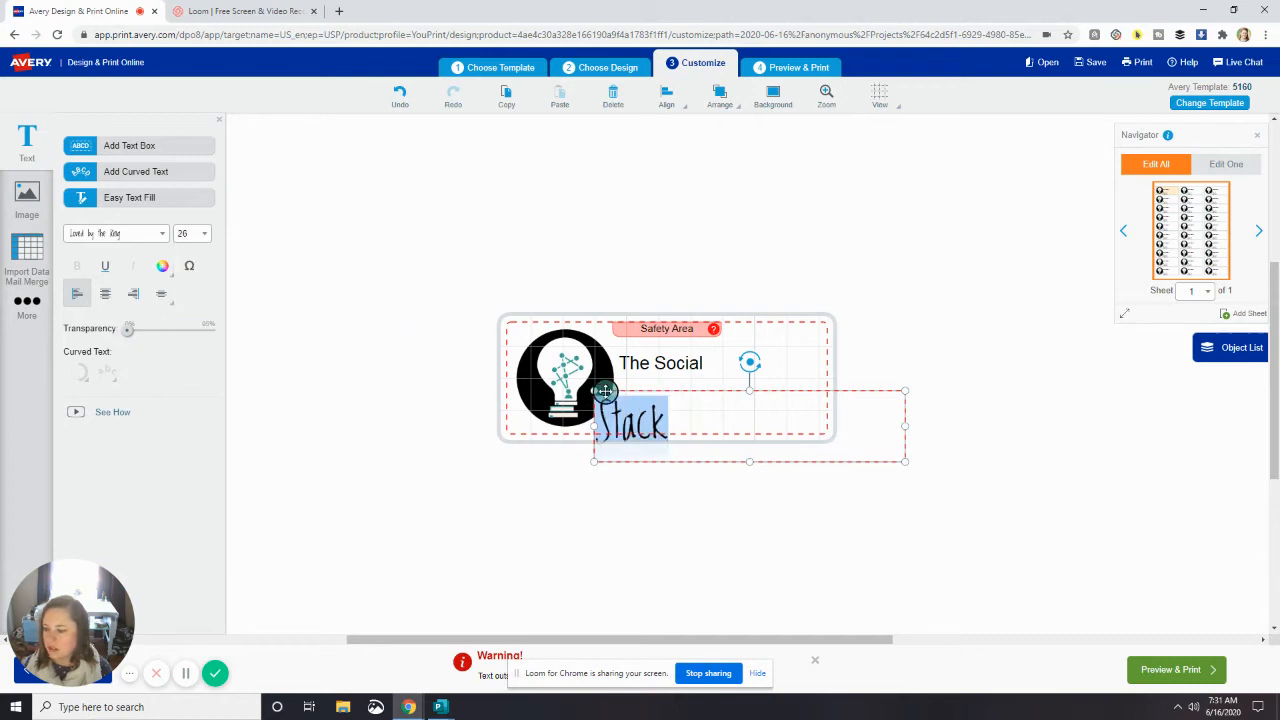
# - Move Stack up beside The Social, shift The Social down, and set The Social to size 16
pyautogui.moveTo(720, 390); pyautogui.dragTo(755, 347)
pyautogui.click(646, 366)
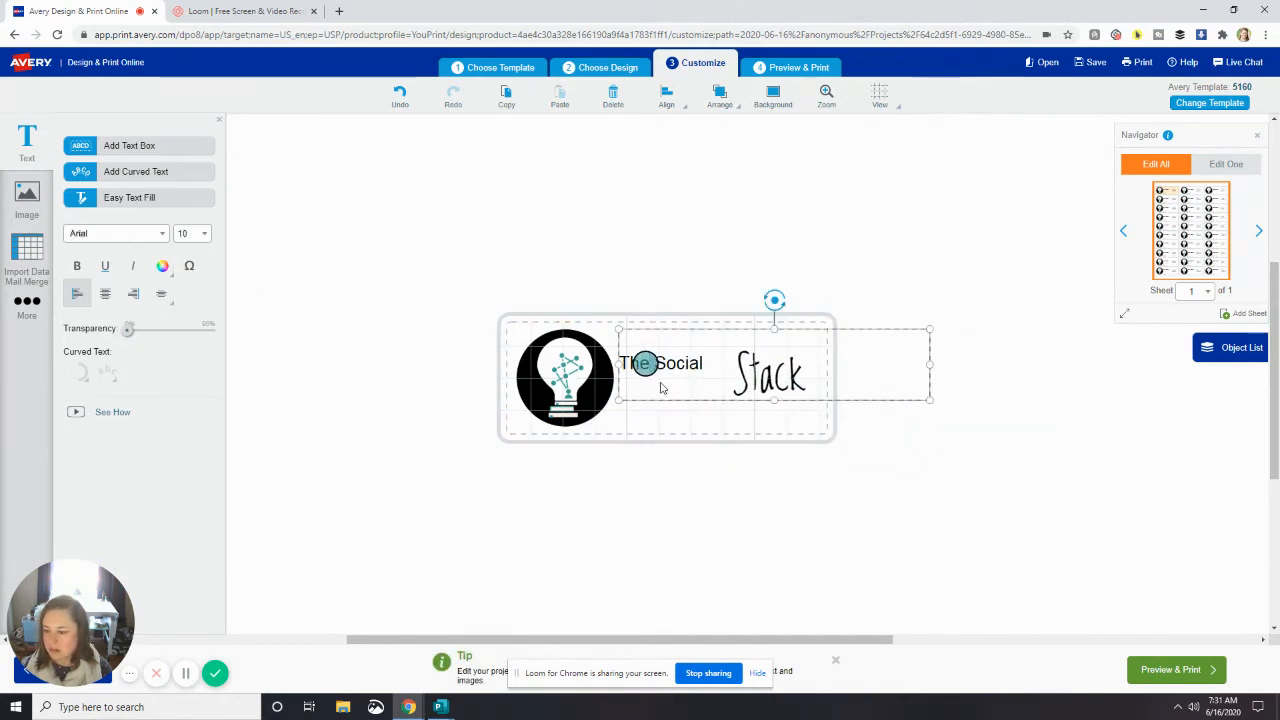
pyautogui.moveTo(674, 331); pyautogui.dragTo(676, 345)
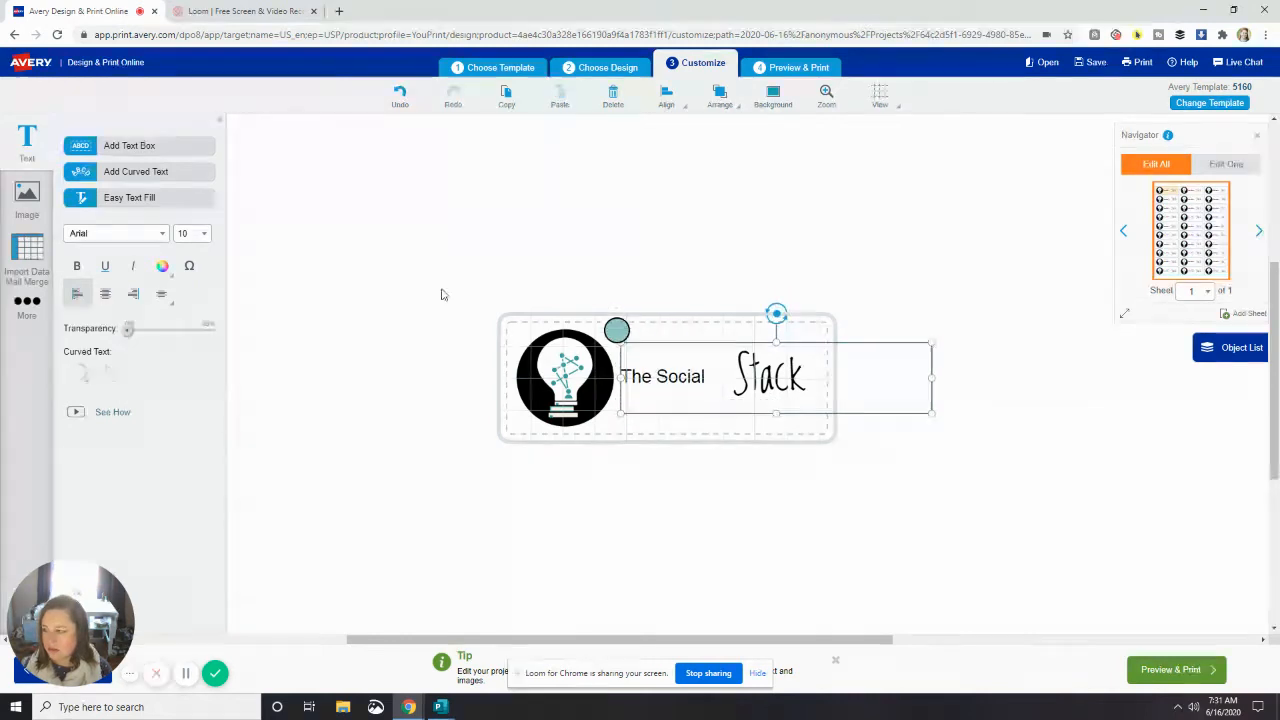
pyautogui.click(203, 233)
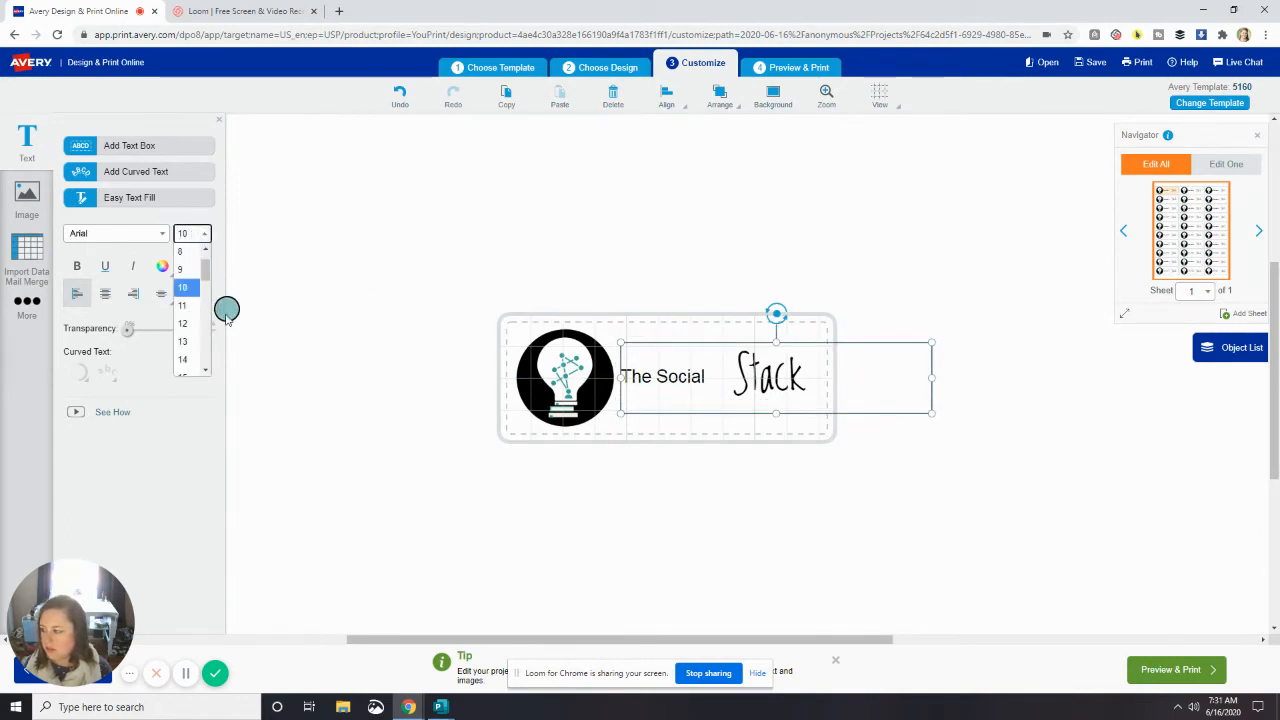
pyautogui.scroll(-1, 206, 368)
pyautogui.click(183, 351)
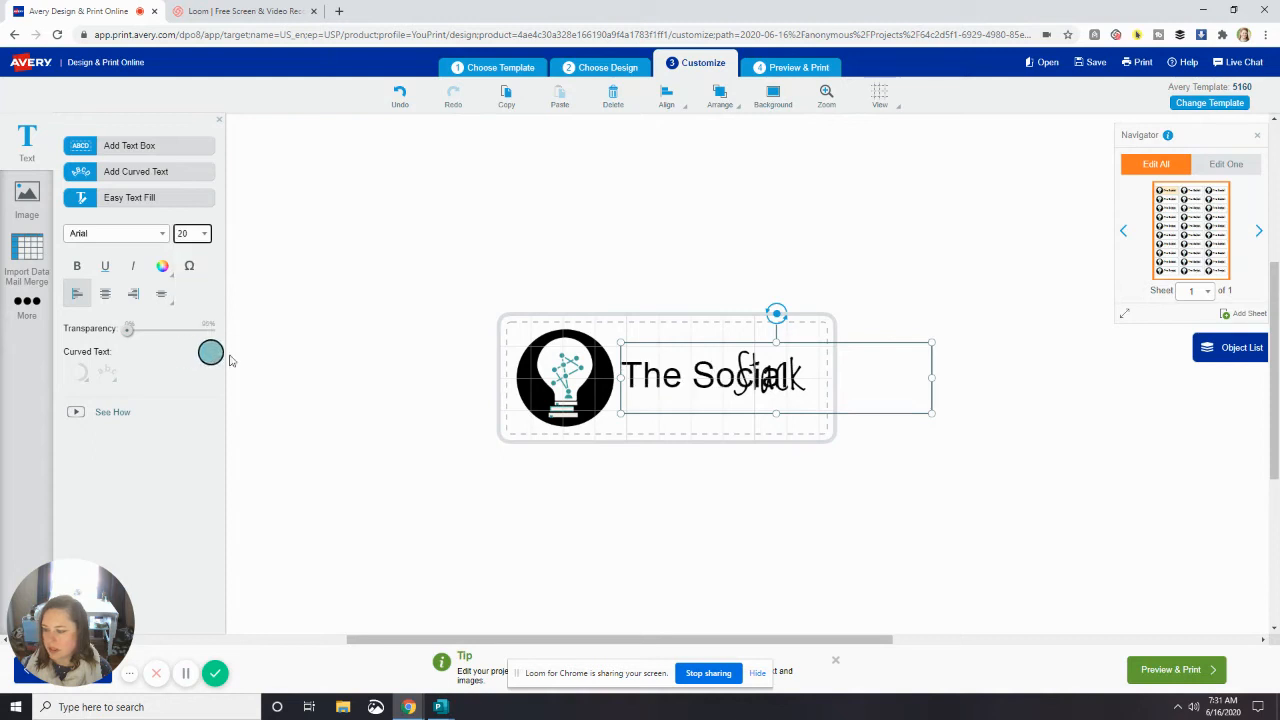
pyautogui.click(203, 235)
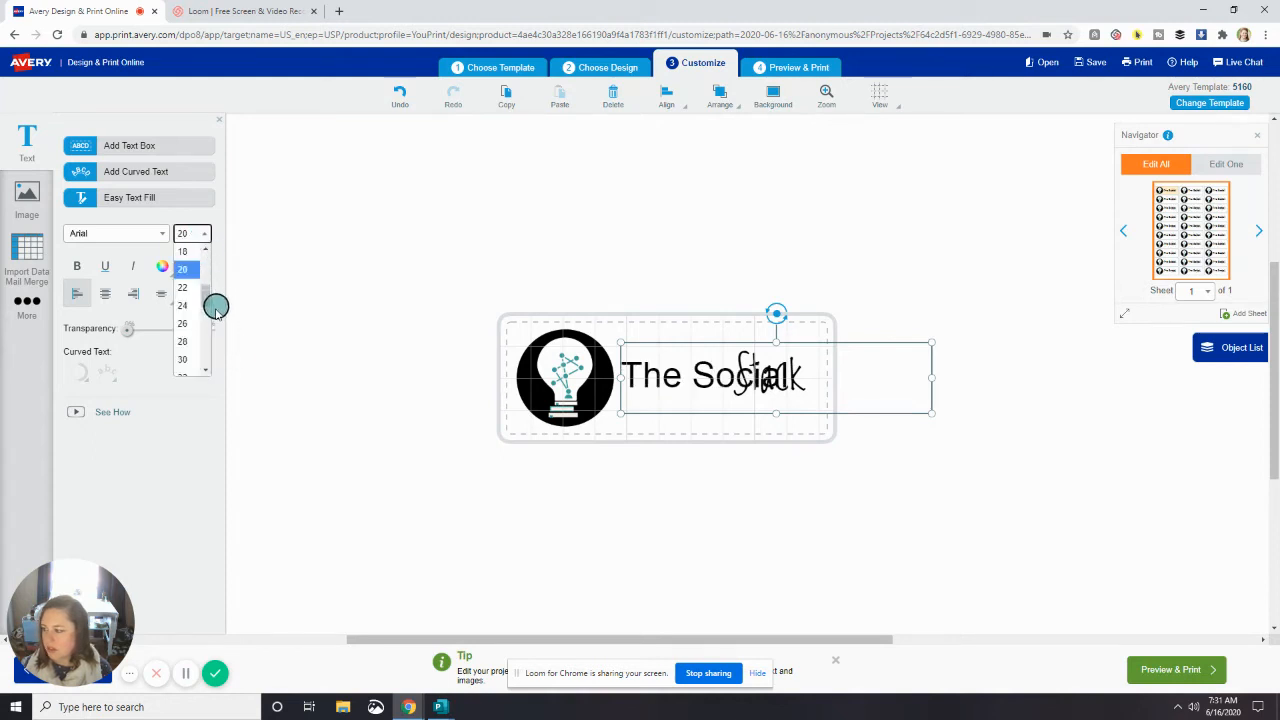
pyautogui.scroll(1, 203, 298)
pyautogui.click(186, 289)
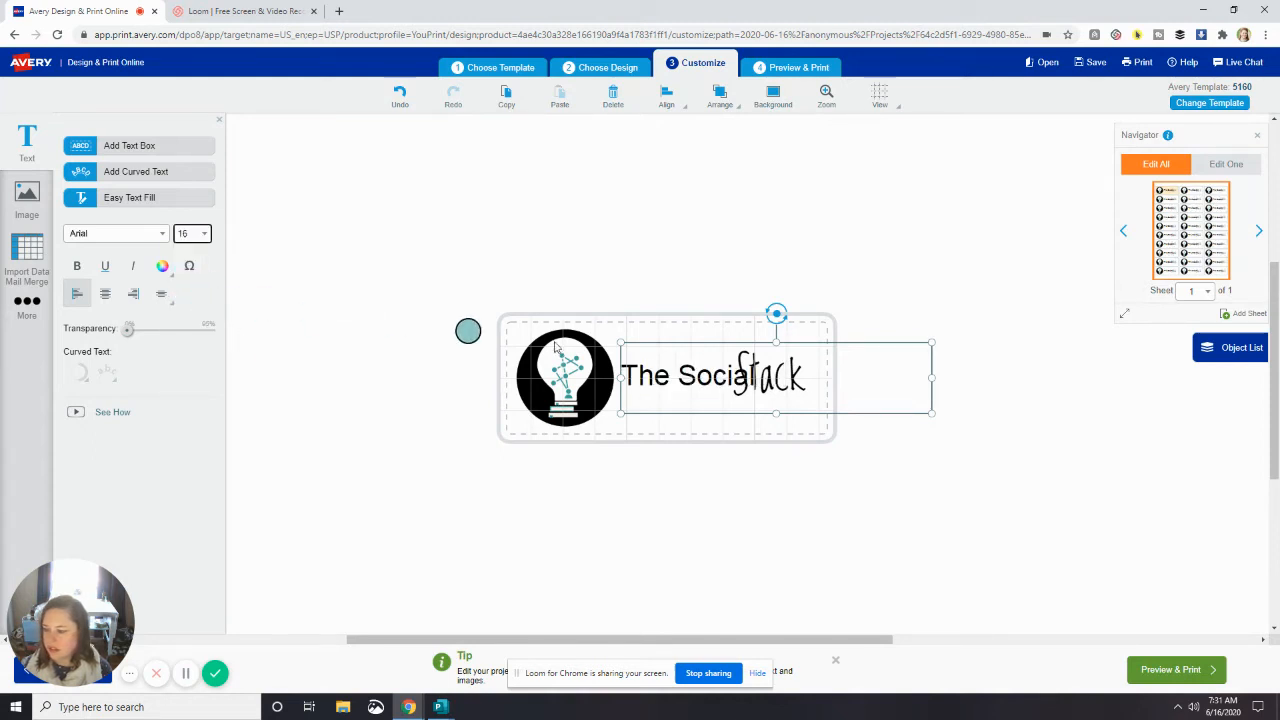
# - Nudge The Social up and right, then drag Stack down and left beneath it
pyautogui.click(688, 374)
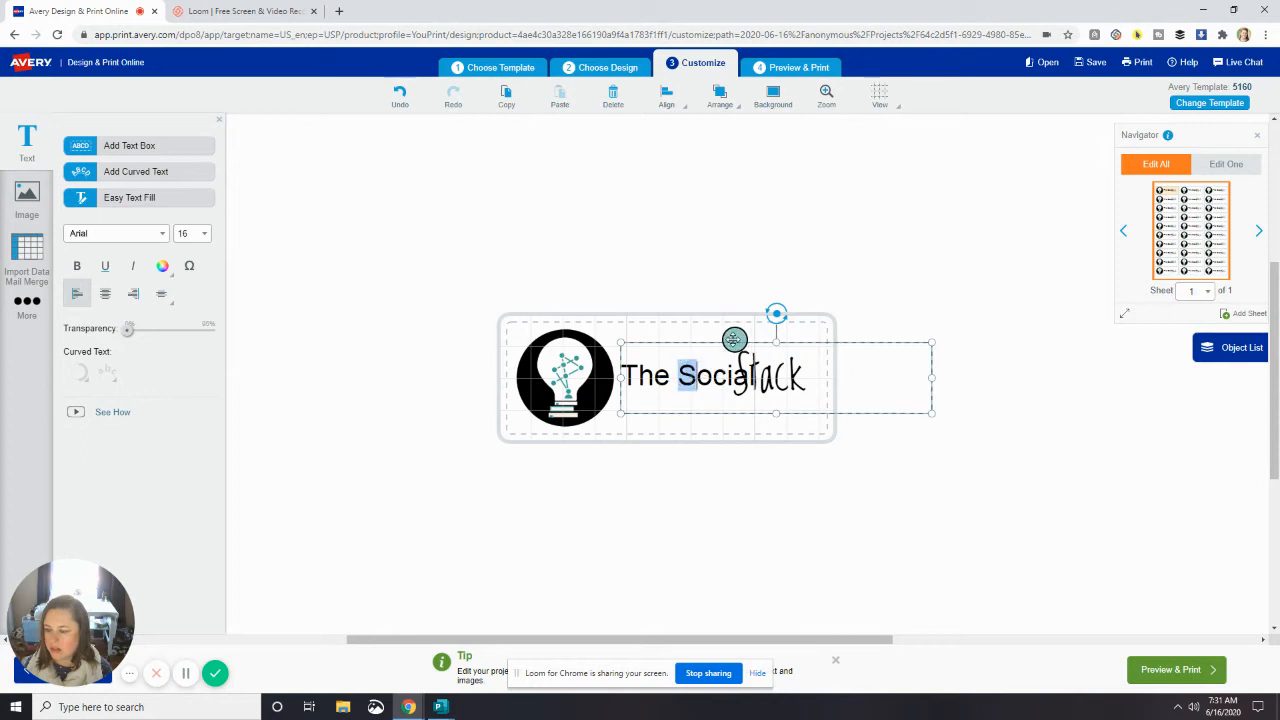
pyautogui.moveTo(734, 342); pyautogui.dragTo(745, 330)
pyautogui.click(771, 422)
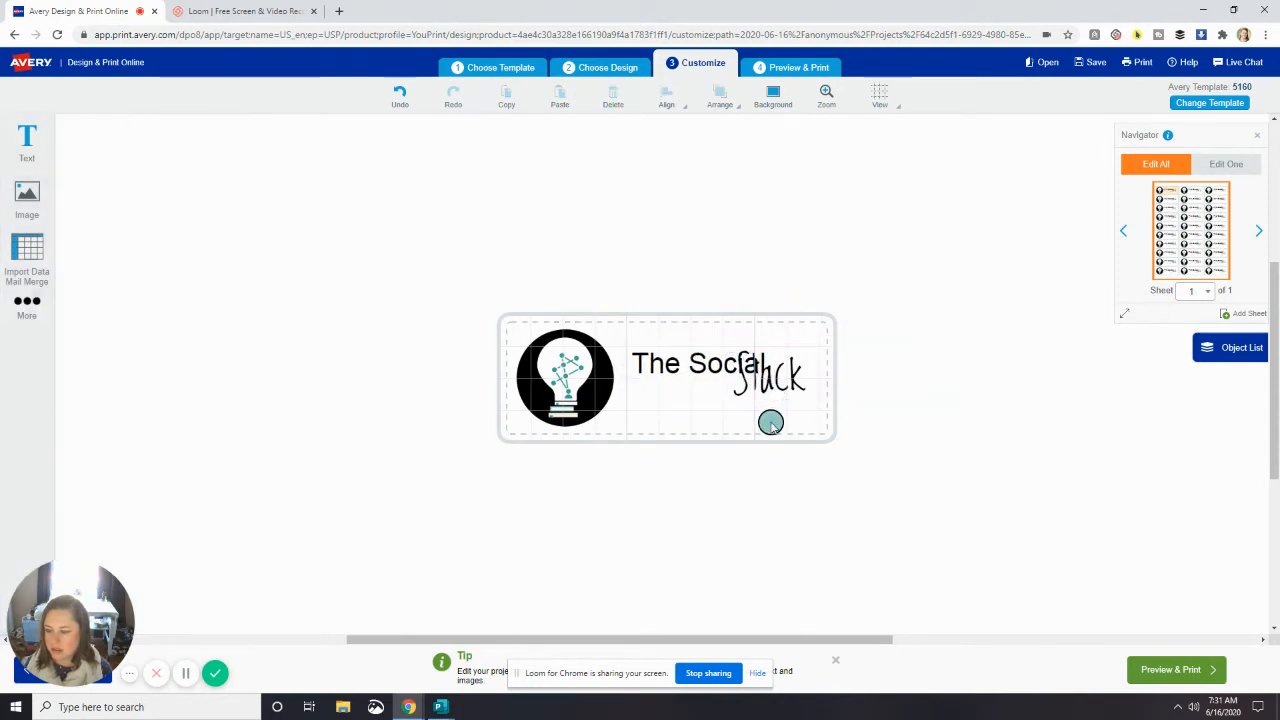
pyautogui.click(783, 378)
pyautogui.moveTo(798, 412); pyautogui.dragTo(726, 443)
pyautogui.click(728, 500)
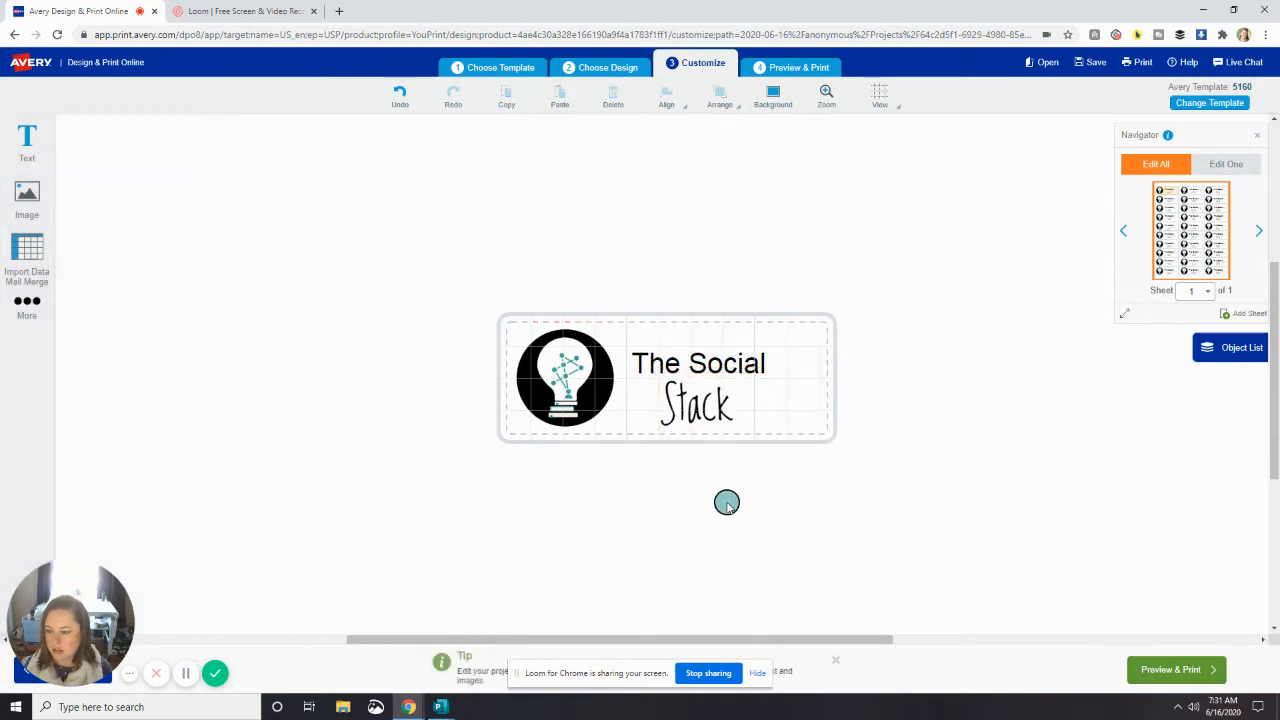
# - Nudge The Social text box slightly upward, then check the Stack box beneath it
pyautogui.click(718, 362)
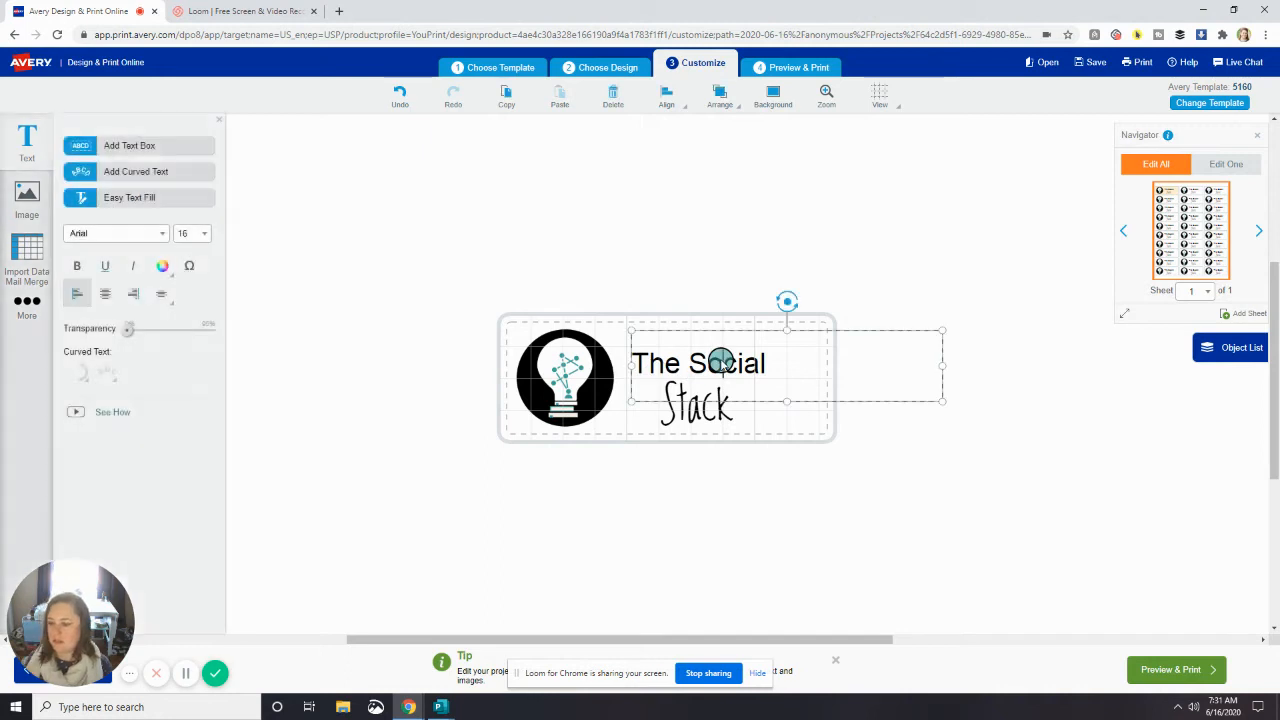
pyautogui.moveTo(789, 332)
pyautogui.mouseDown()
pyautogui.moveTo(789, 316)
pyautogui.moveTo(791, 336)
pyautogui.mouseUp()
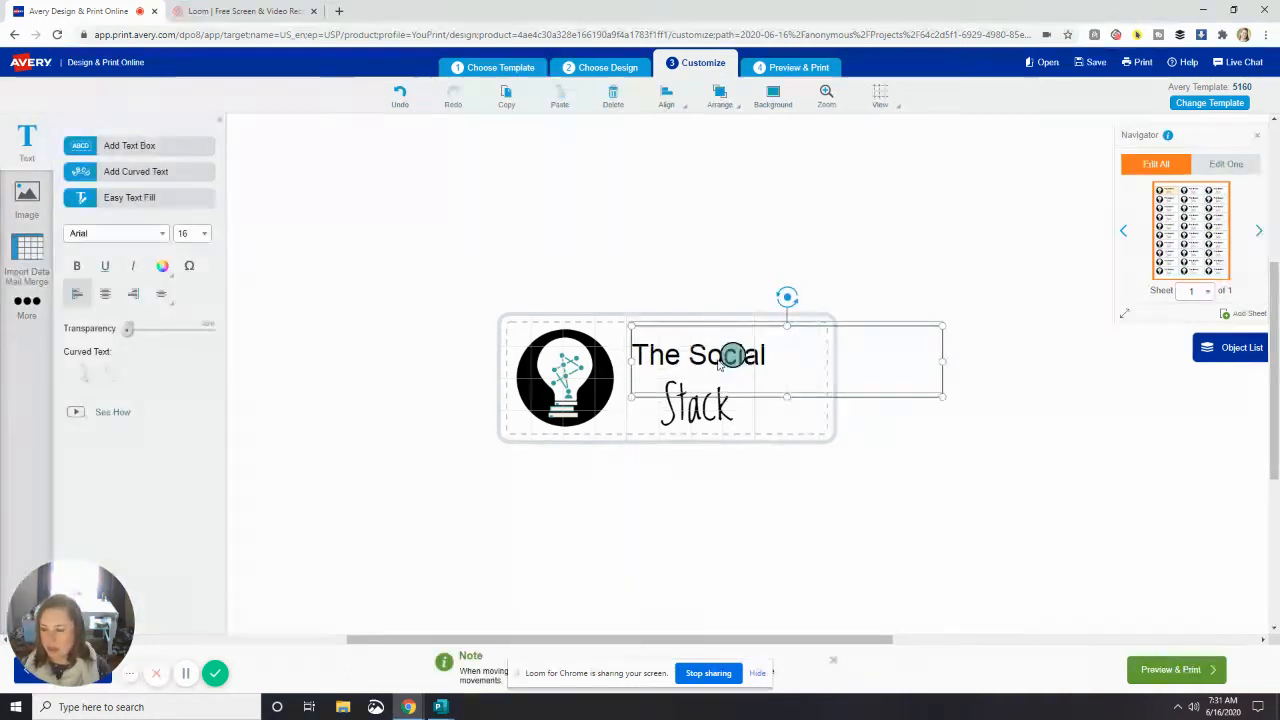
pyautogui.click(674, 409)
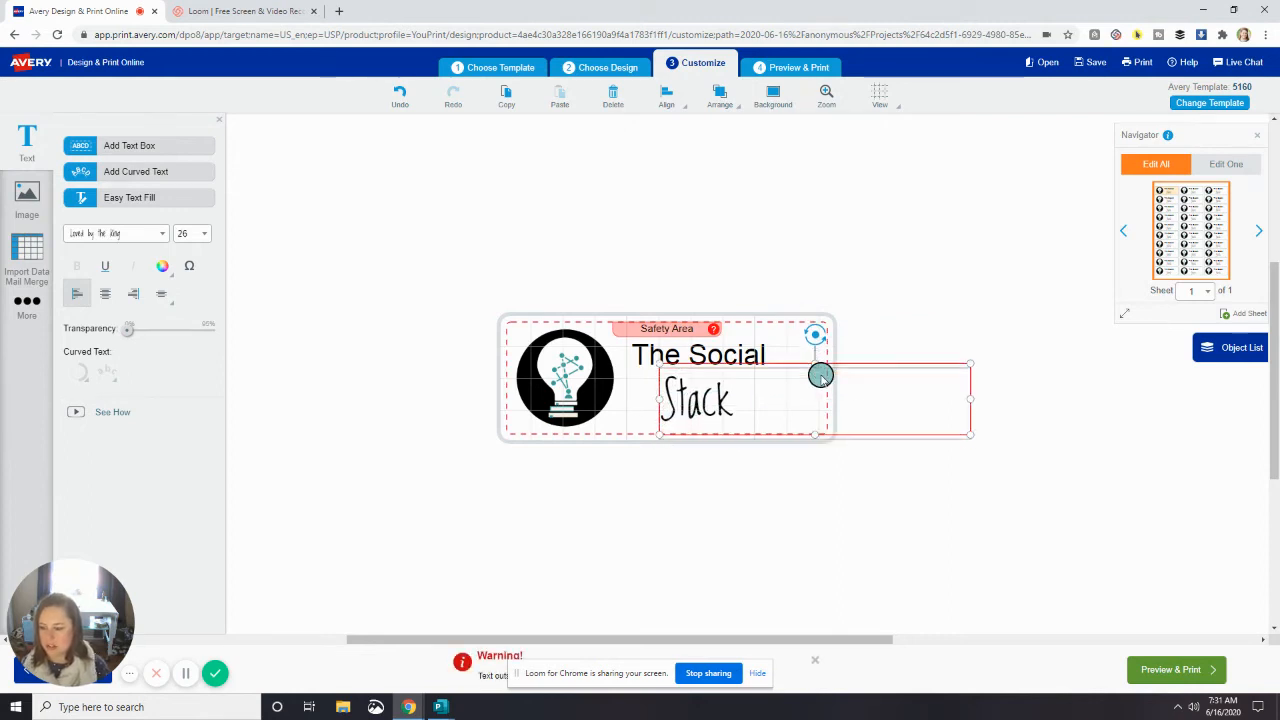
pyautogui.click(920, 305)
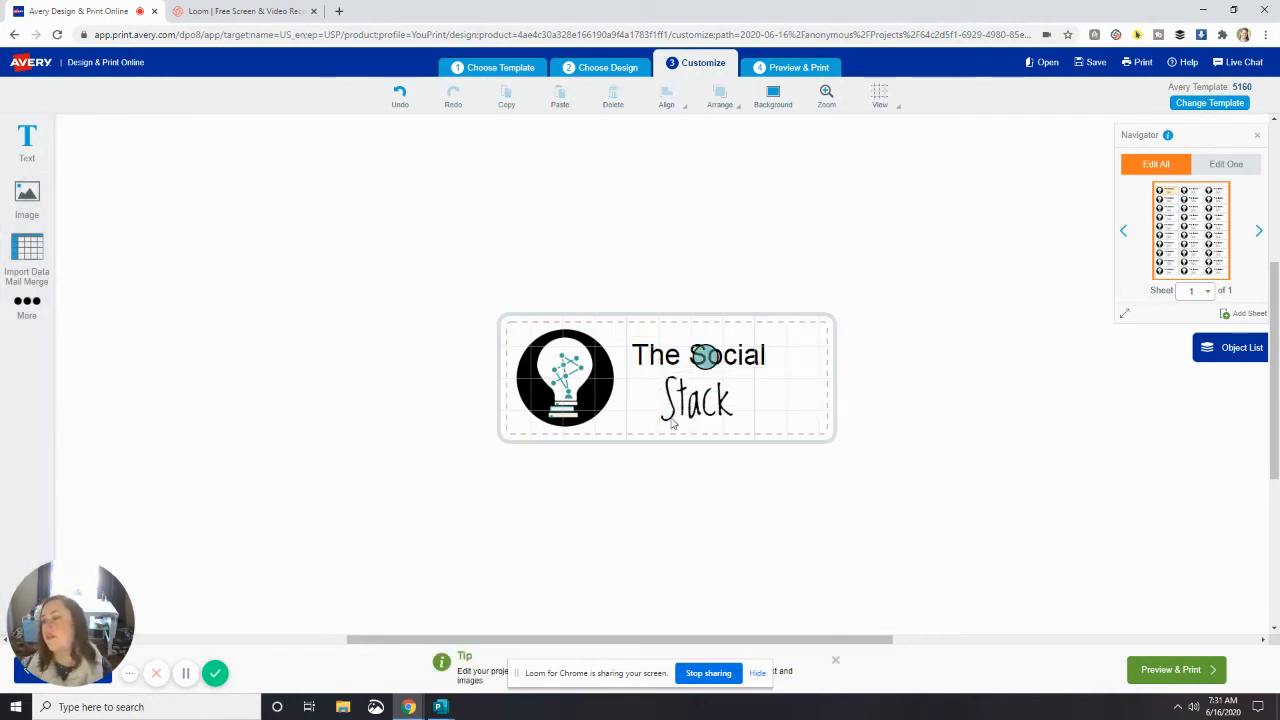
pyautogui.click(745, 357)
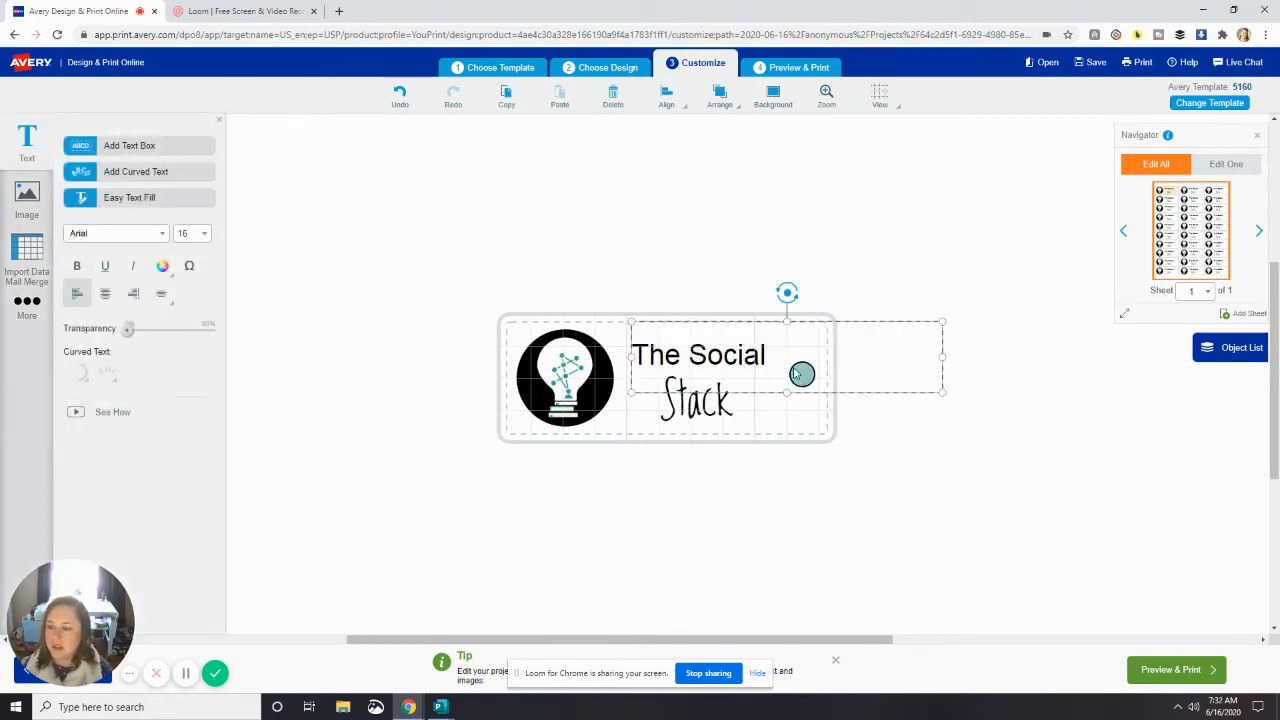
pyautogui.click(147, 172)
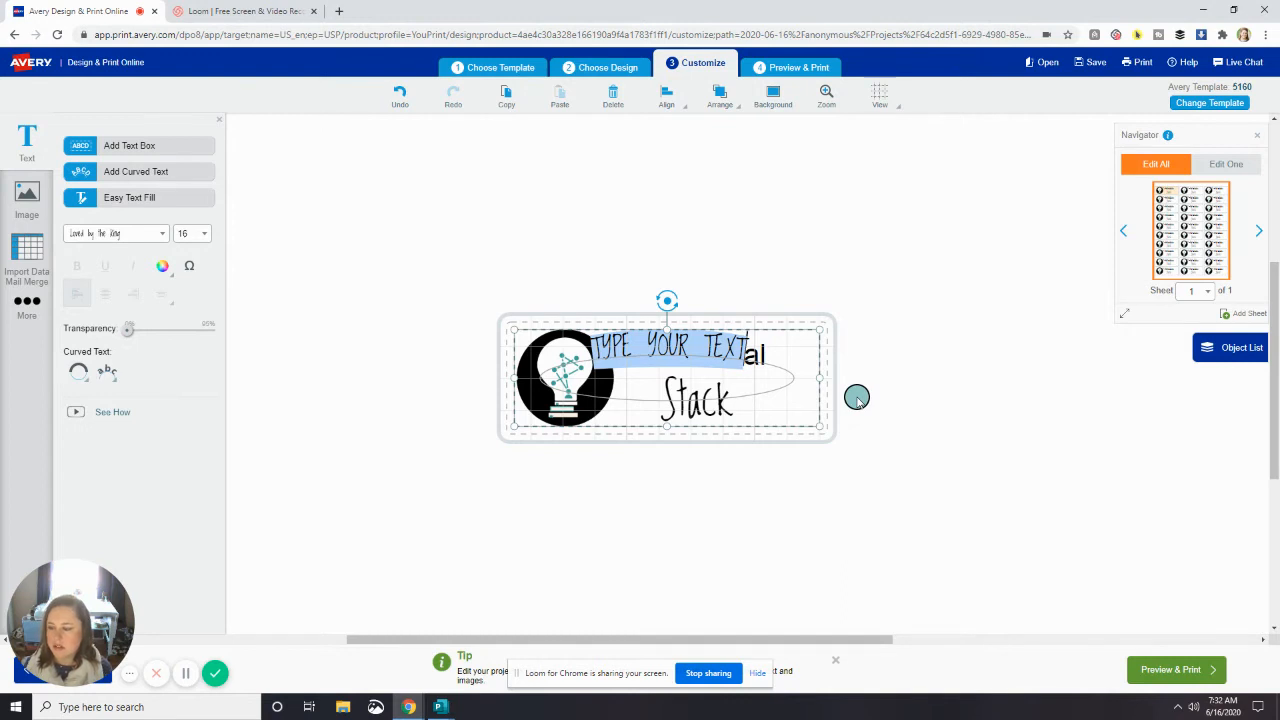
pyautogui.write('Th')
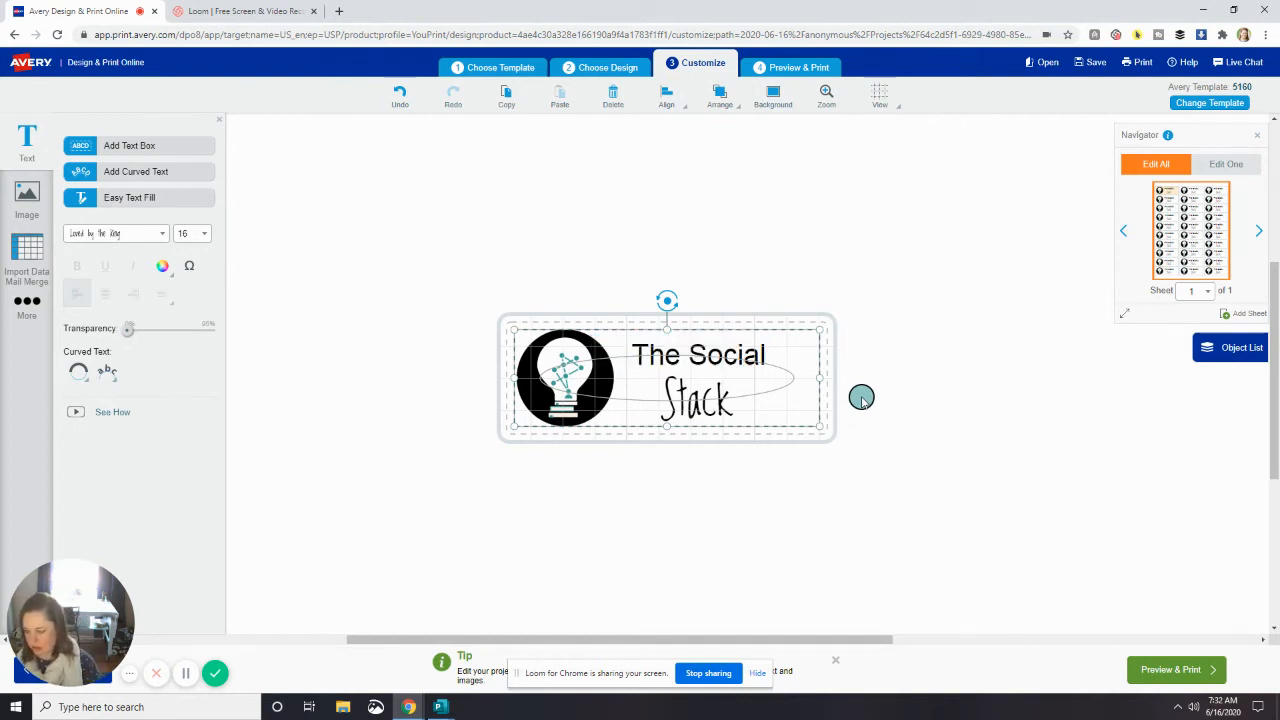
pyautogui.write('e Social')
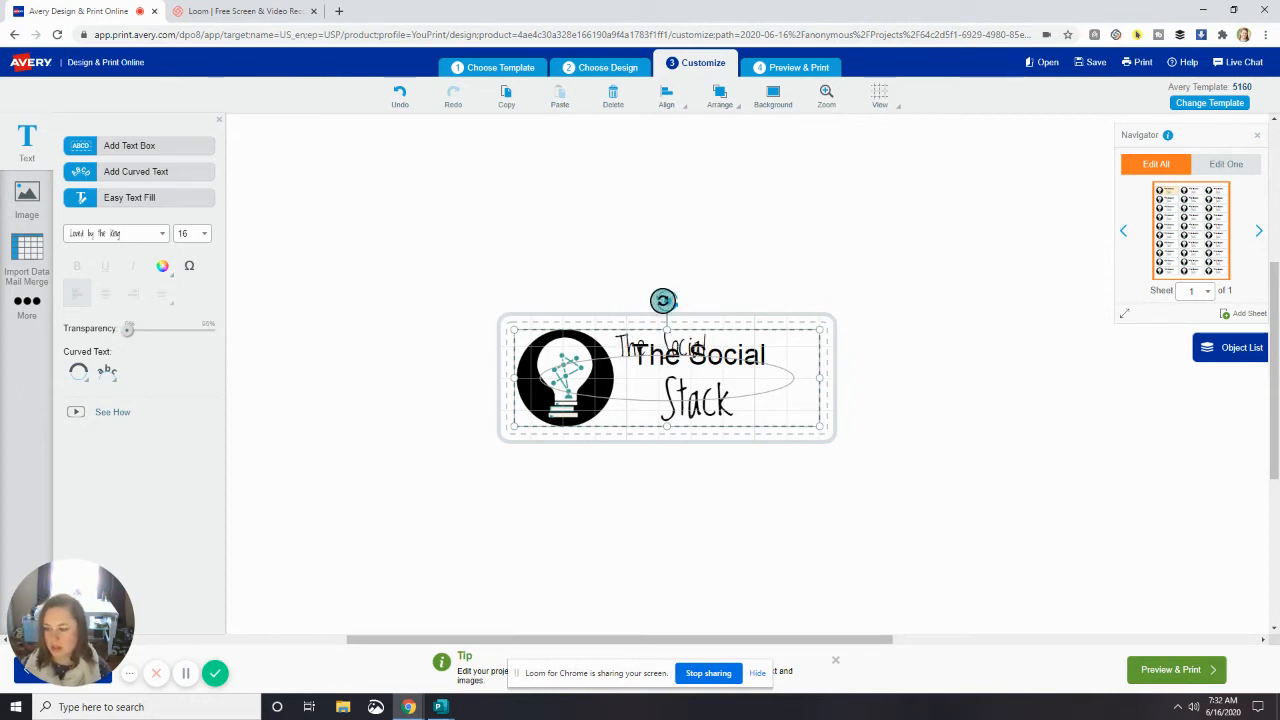
pyautogui.moveTo(665, 299)
pyautogui.mouseDown()
pyautogui.moveTo(646, 274)
pyautogui.moveTo(675, 281)
pyautogui.mouseUp()
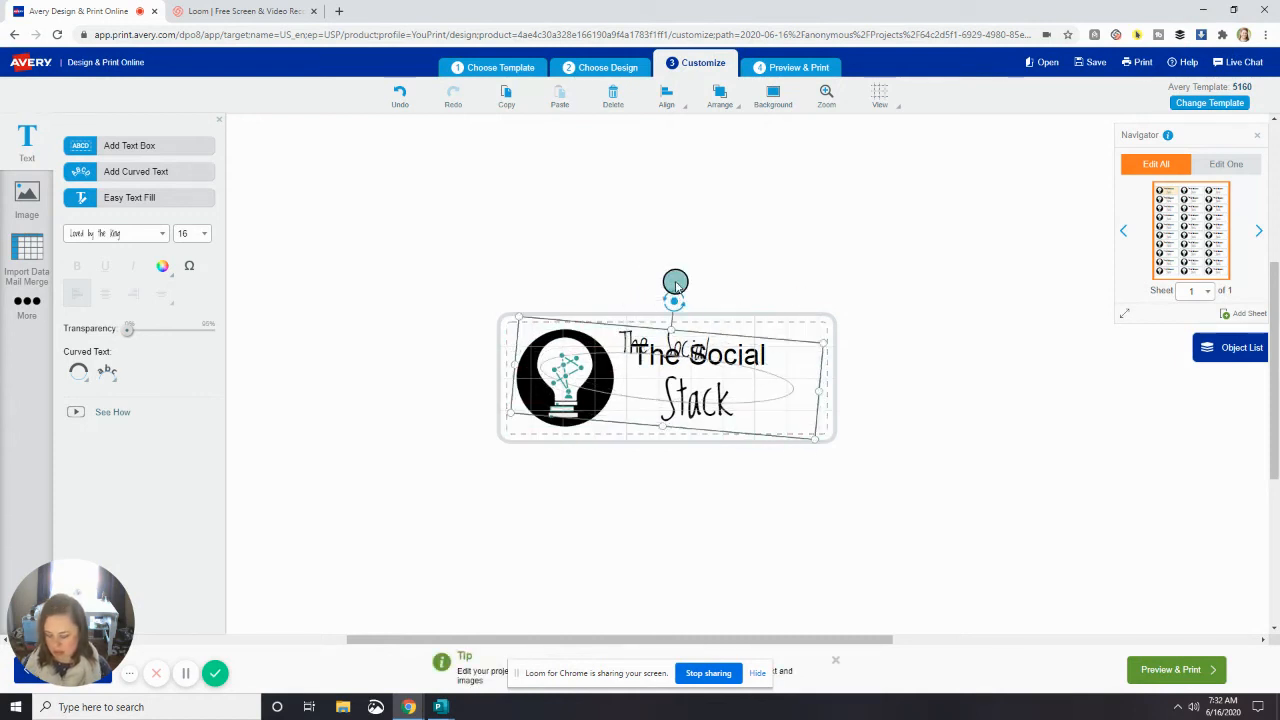
pyautogui.press('Delete')
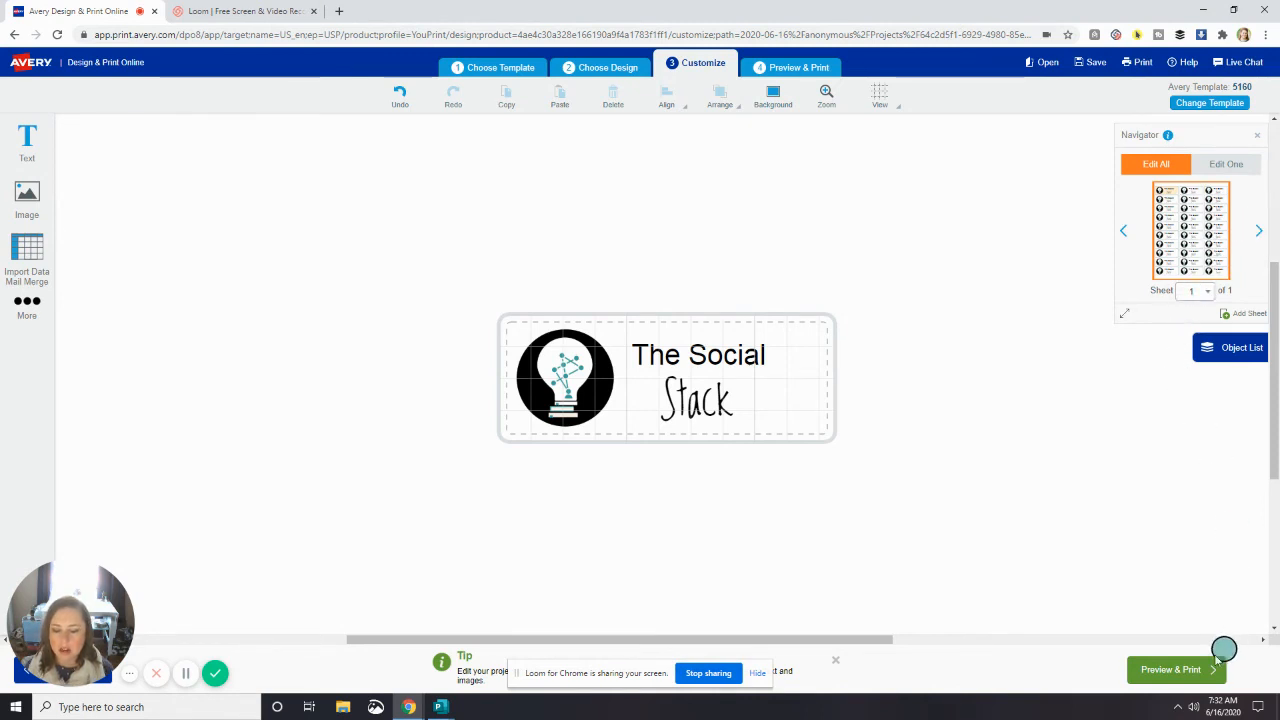
# - Go to Preview & Print and choose Continue Anyway past the safe-area warning
pyautogui.click(1178, 672)
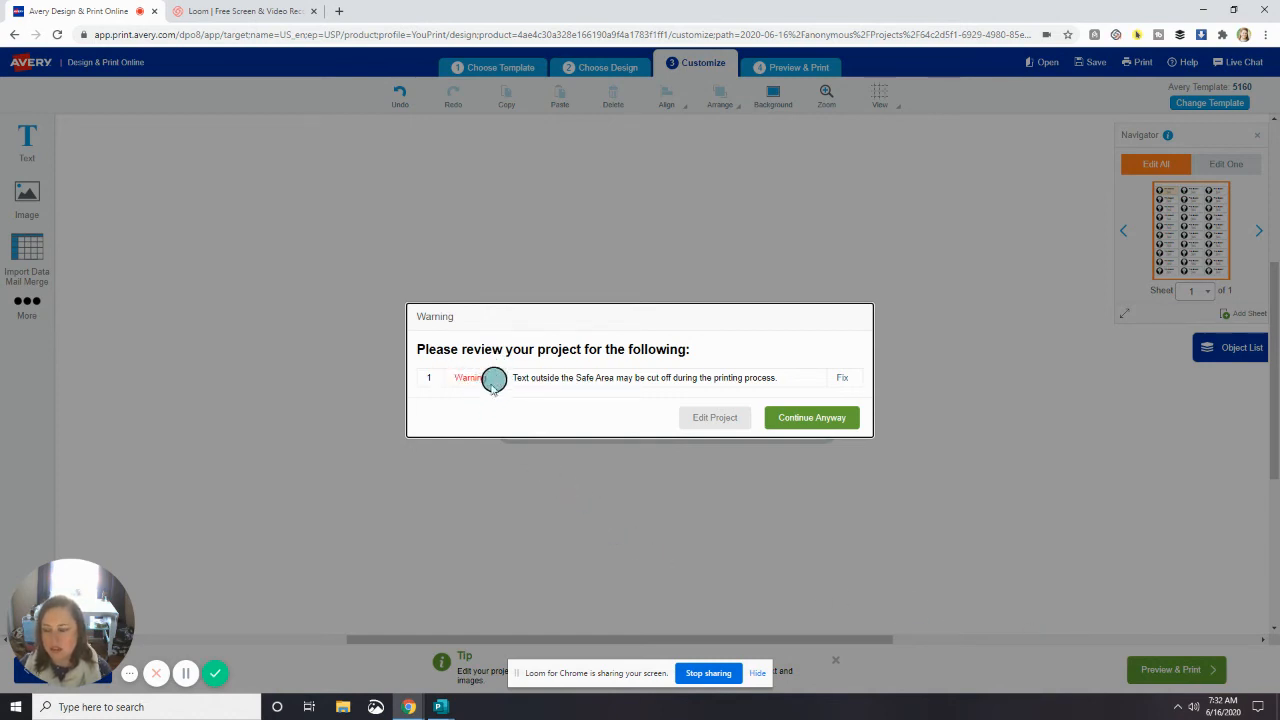
pyautogui.click(830, 418)
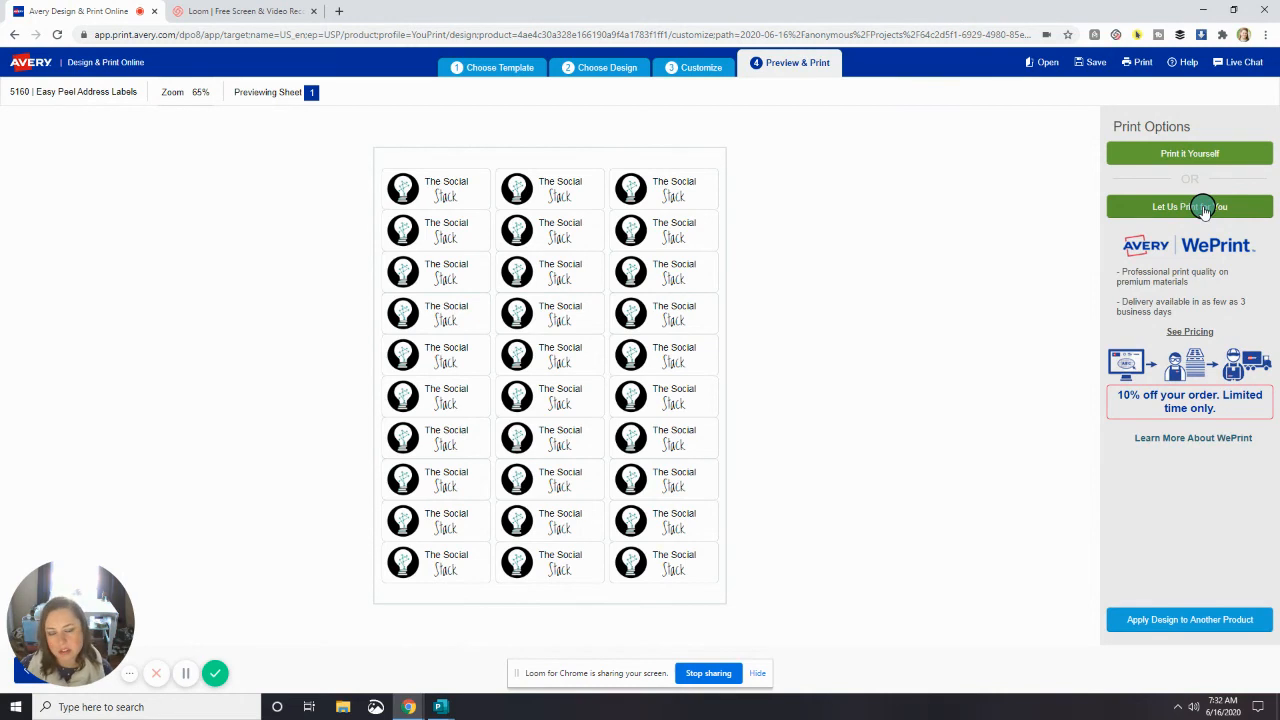
# - Choose Print it Yourself and request the PDF to print
pyautogui.click(1191, 156)
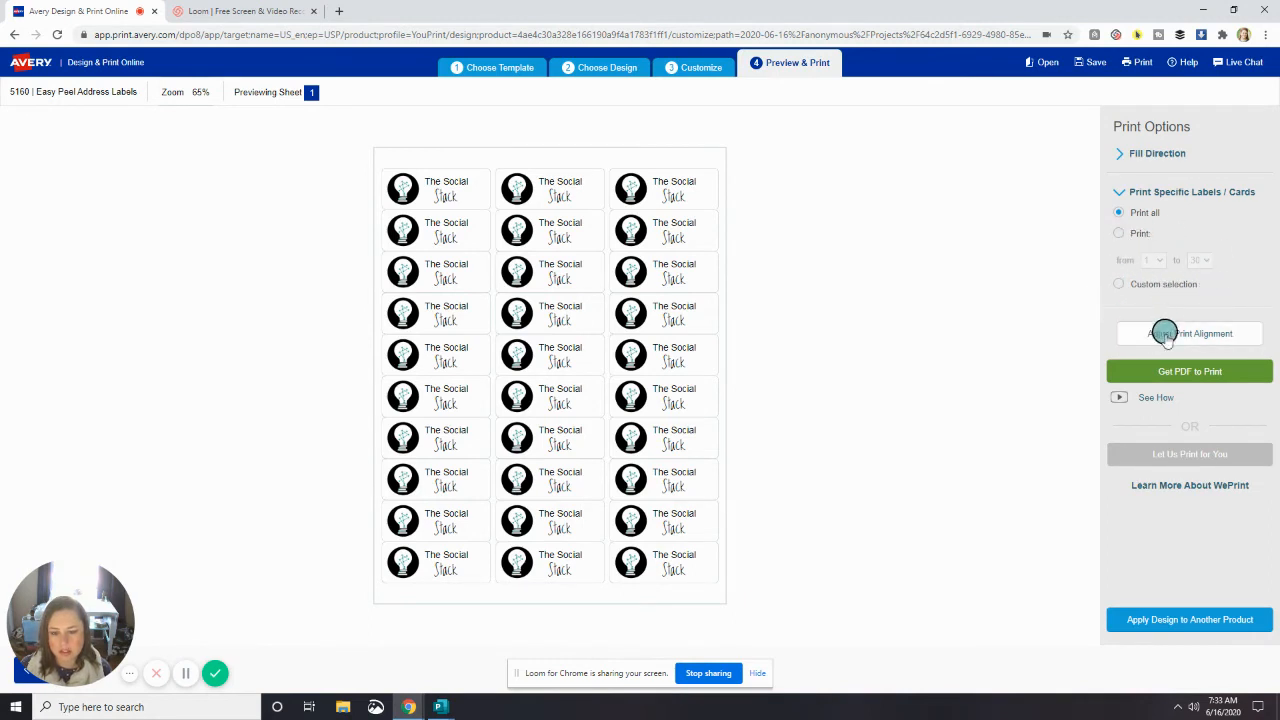
pyautogui.click(1148, 375)
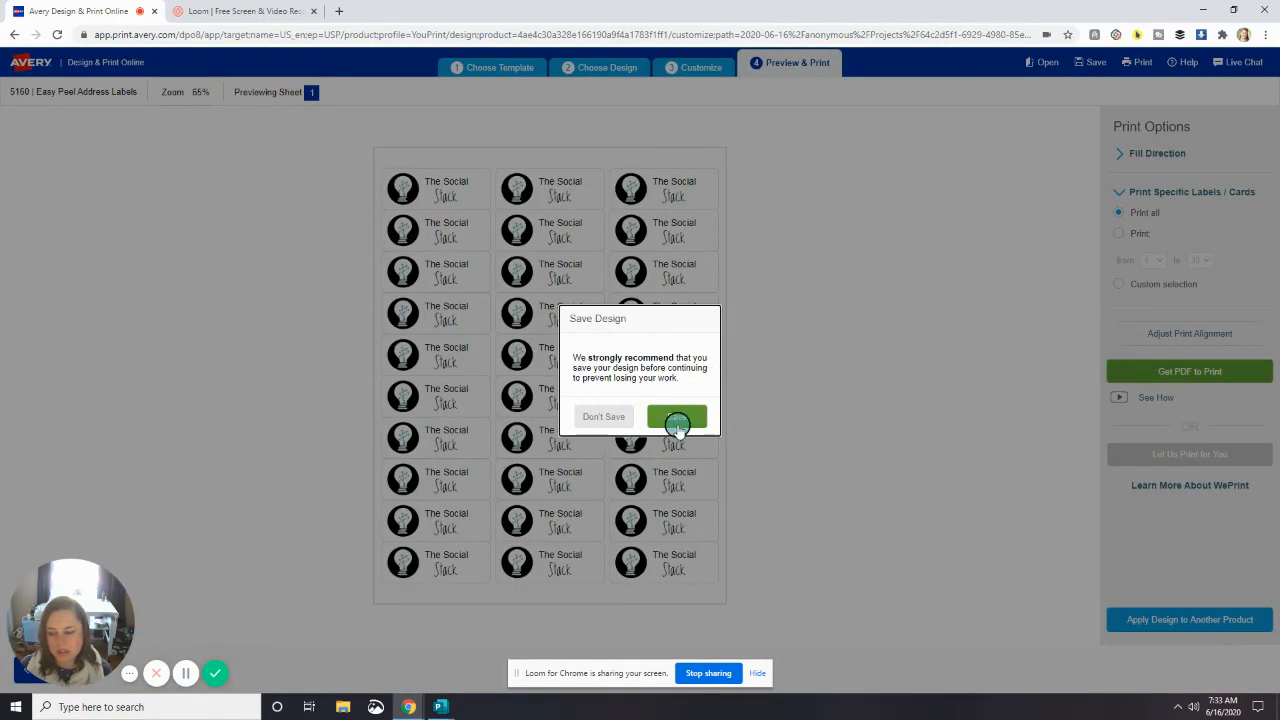
# - Agree to save first, rename the project 'Social Stack brand label', and save it to the account
pyautogui.click(677, 418)
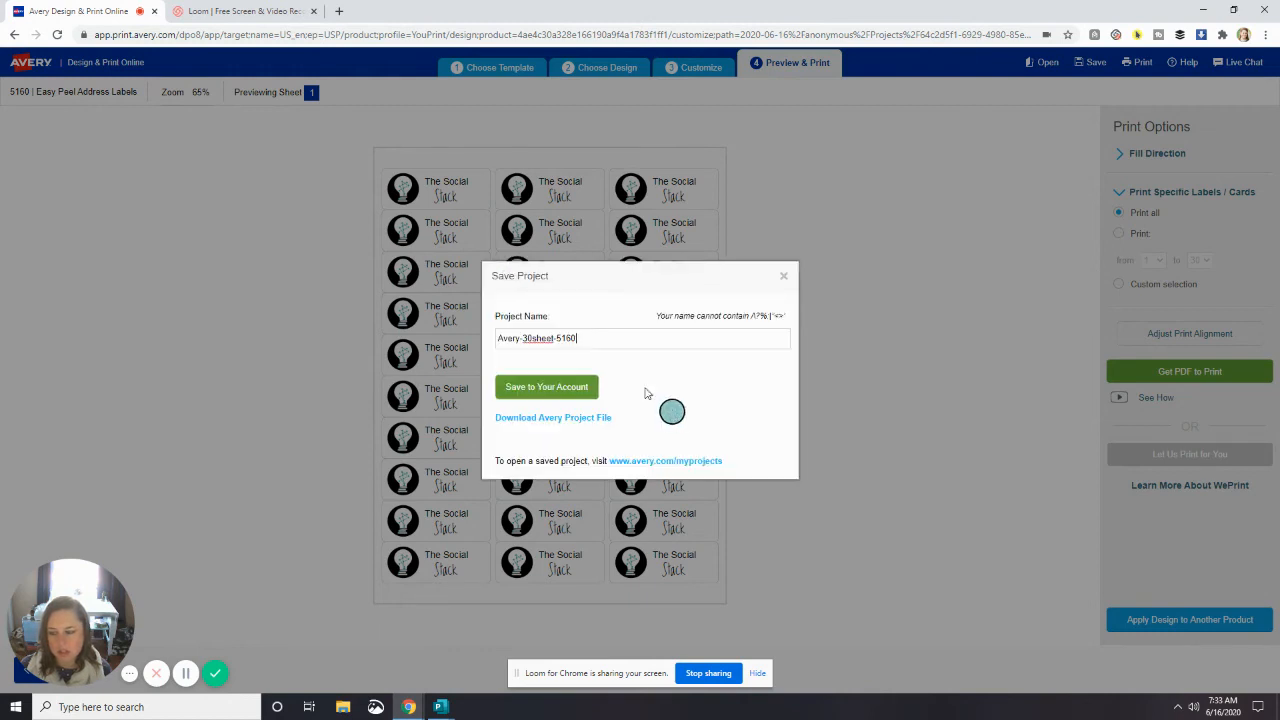
pyautogui.doubleClick(602, 330)
pyautogui.tripleClick(602, 330)
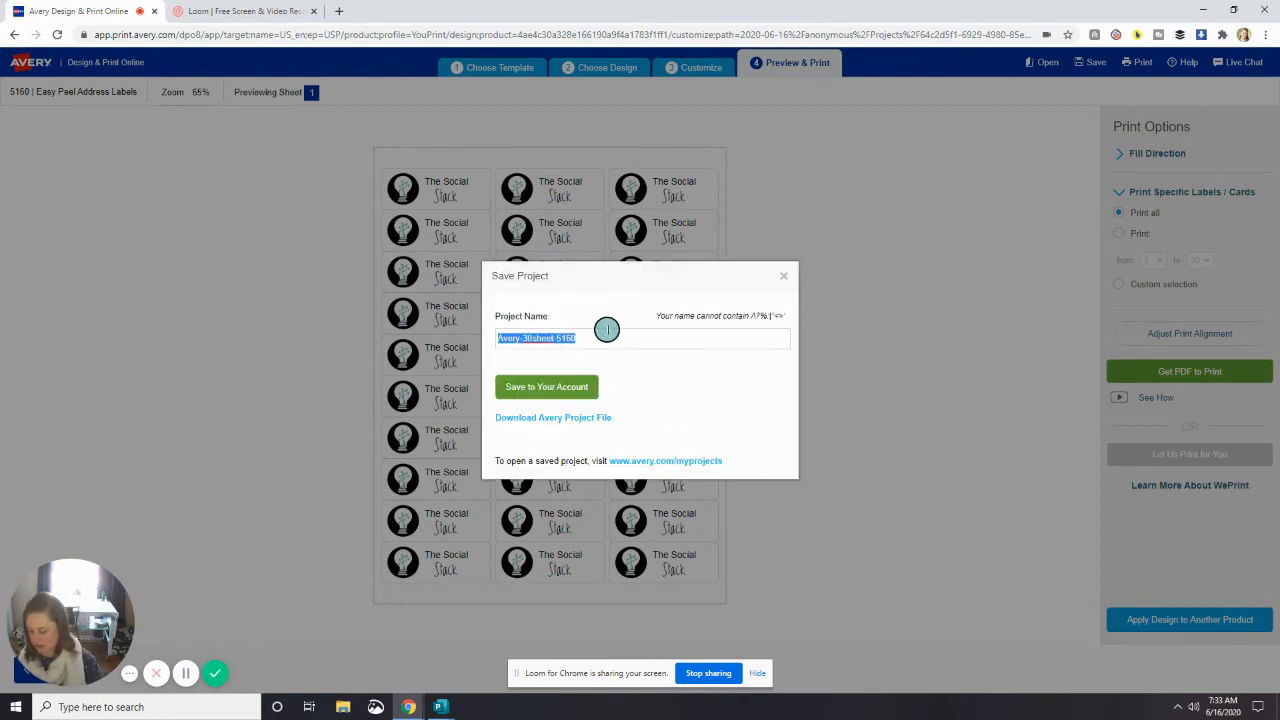
pyautogui.write('Social Sta')
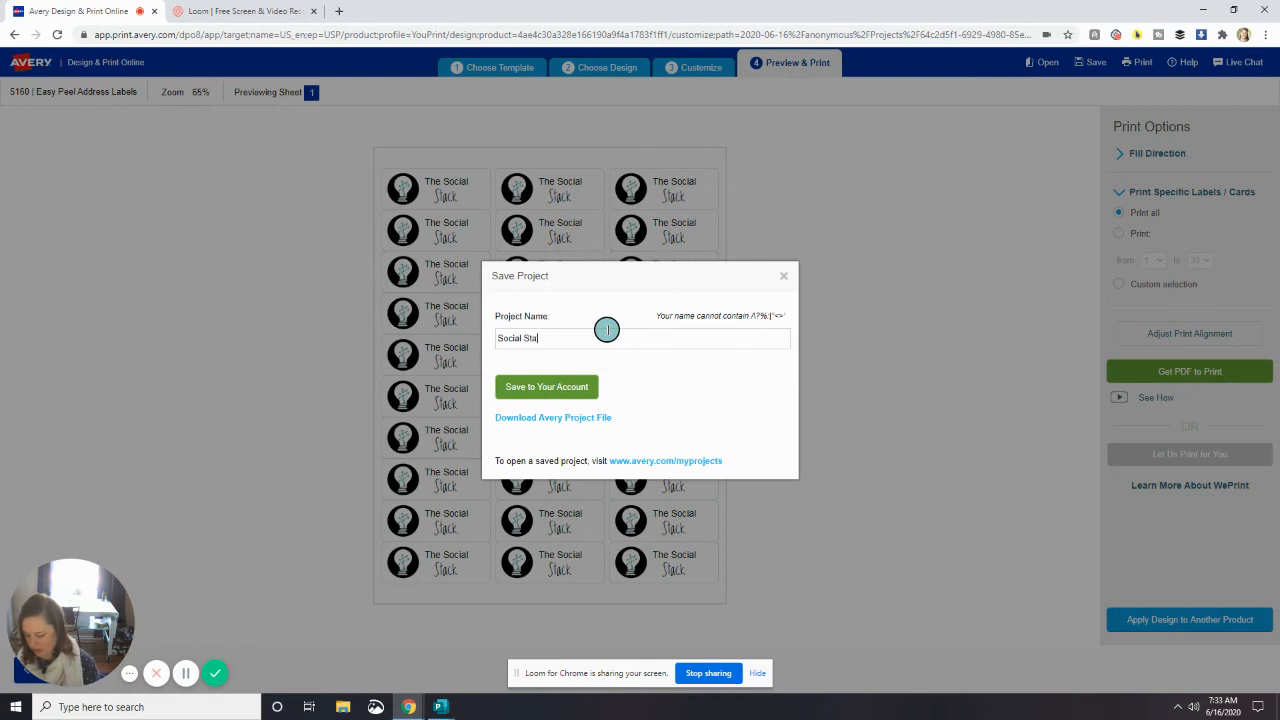
pyautogui.write('ck label')
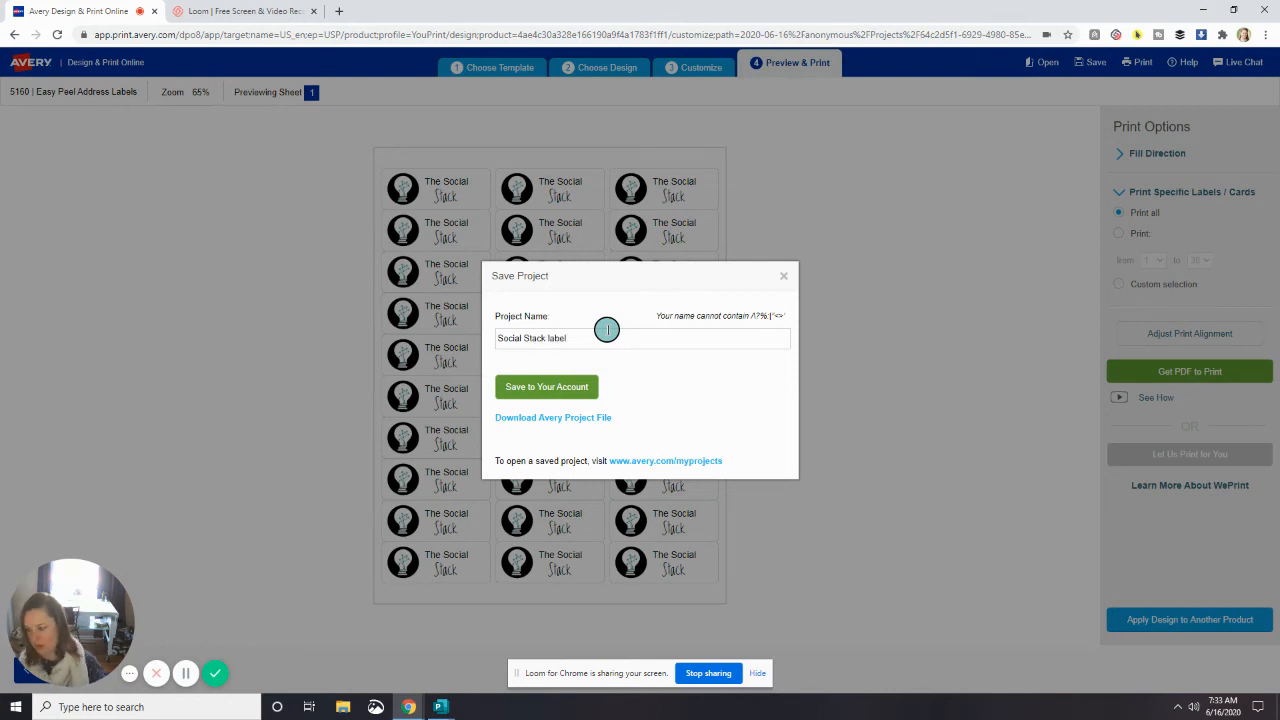
pyautogui.write('brand')
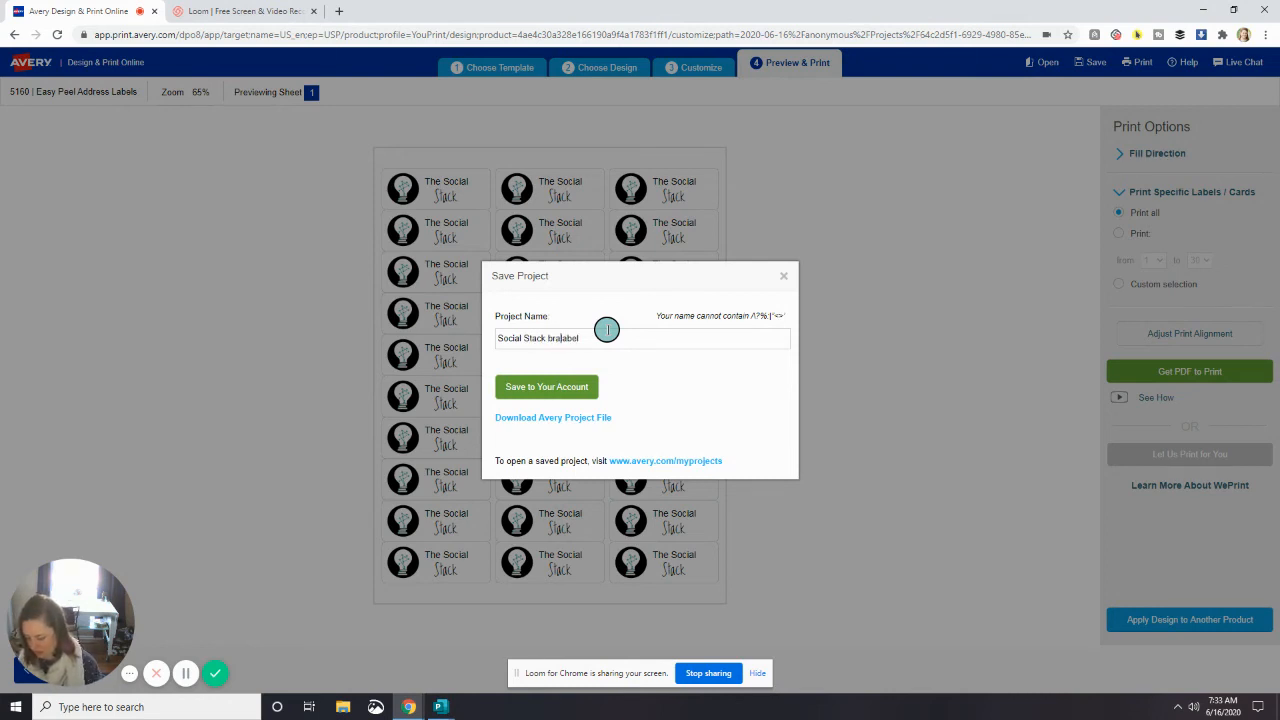
pyautogui.click(575, 385)
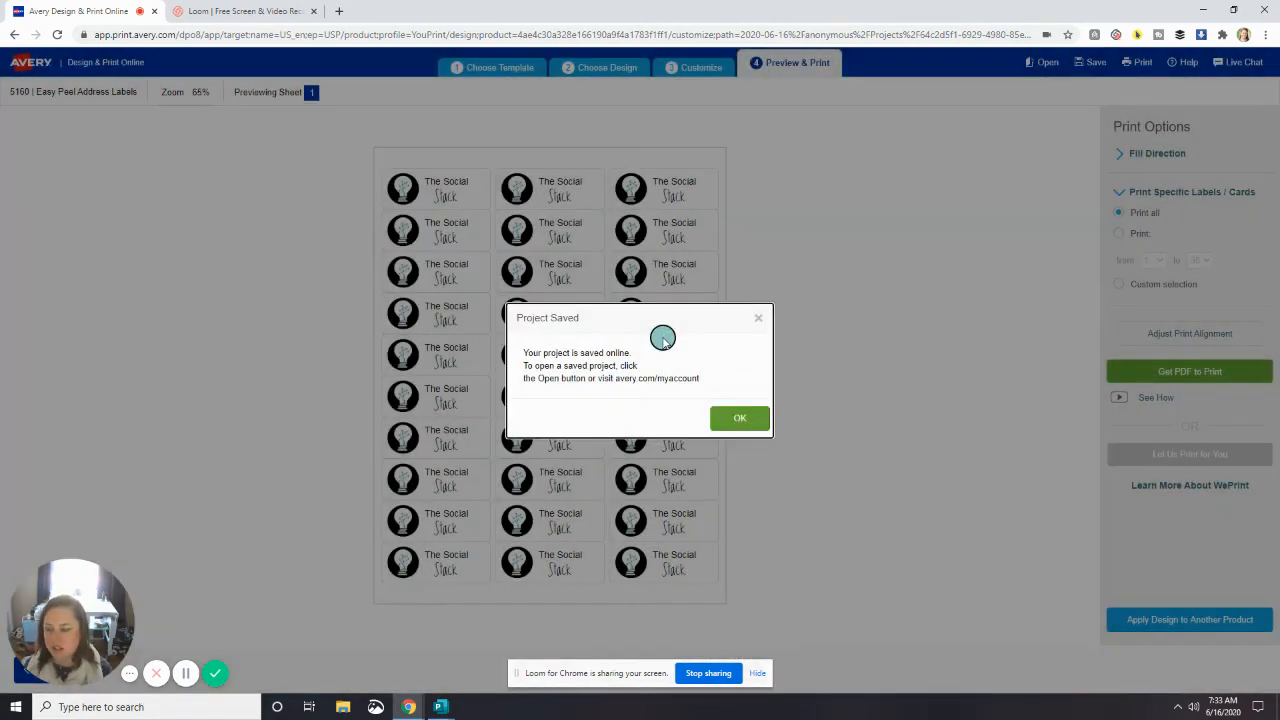
# - Dismiss the Project Saved confirmation and open the 30-label sheet as a PDF
pyautogui.click(747, 416)
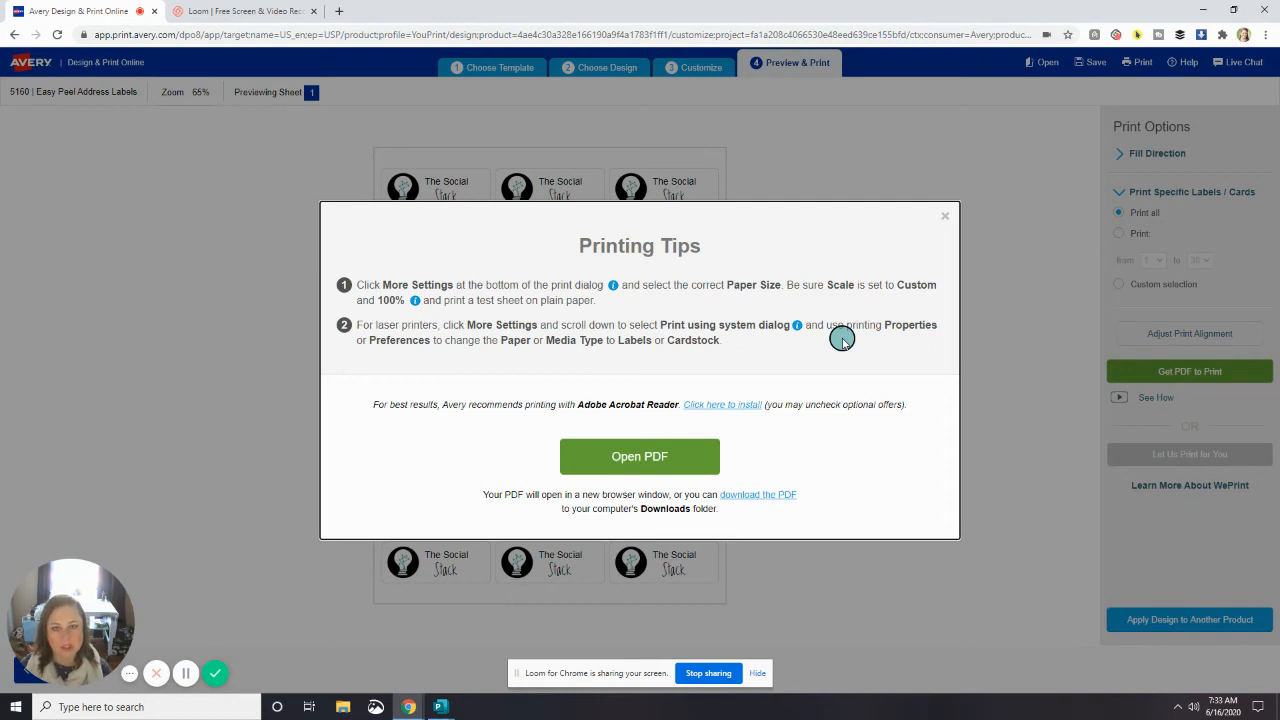
pyautogui.click(610, 462)
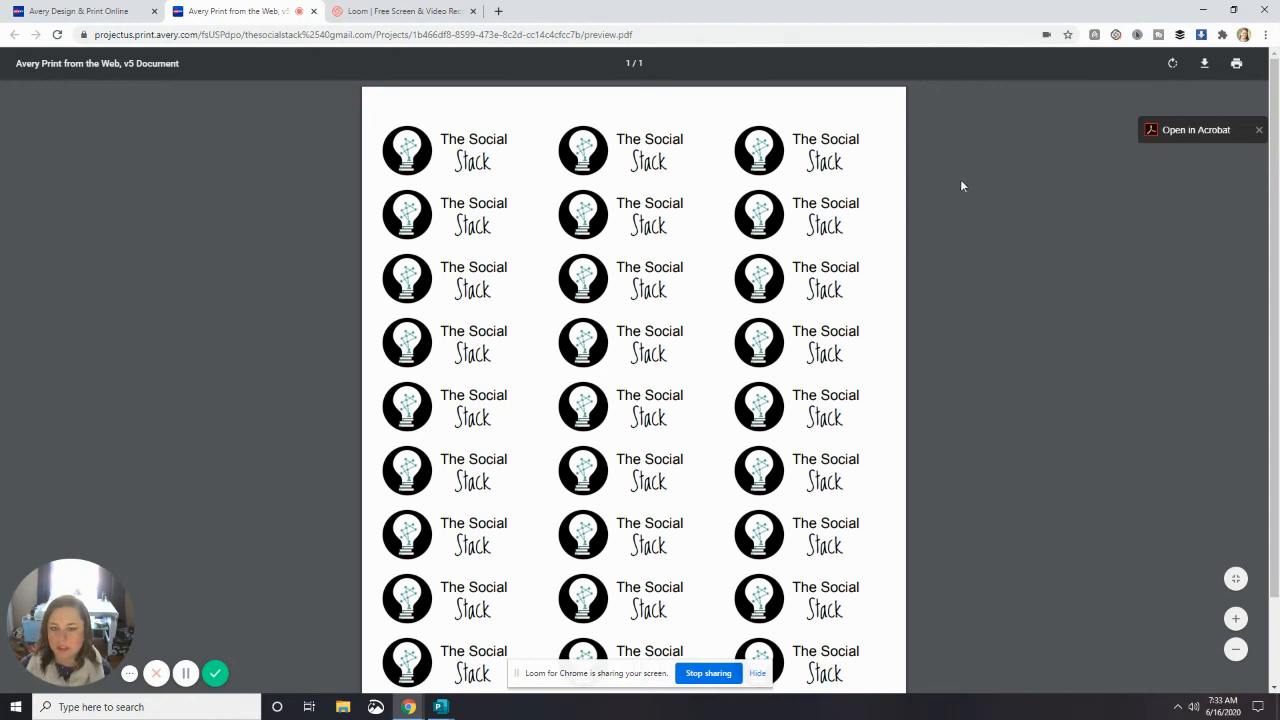
pyautogui.scroll(-1, 933, 168)
pyautogui.scroll(-1, 933, 172)
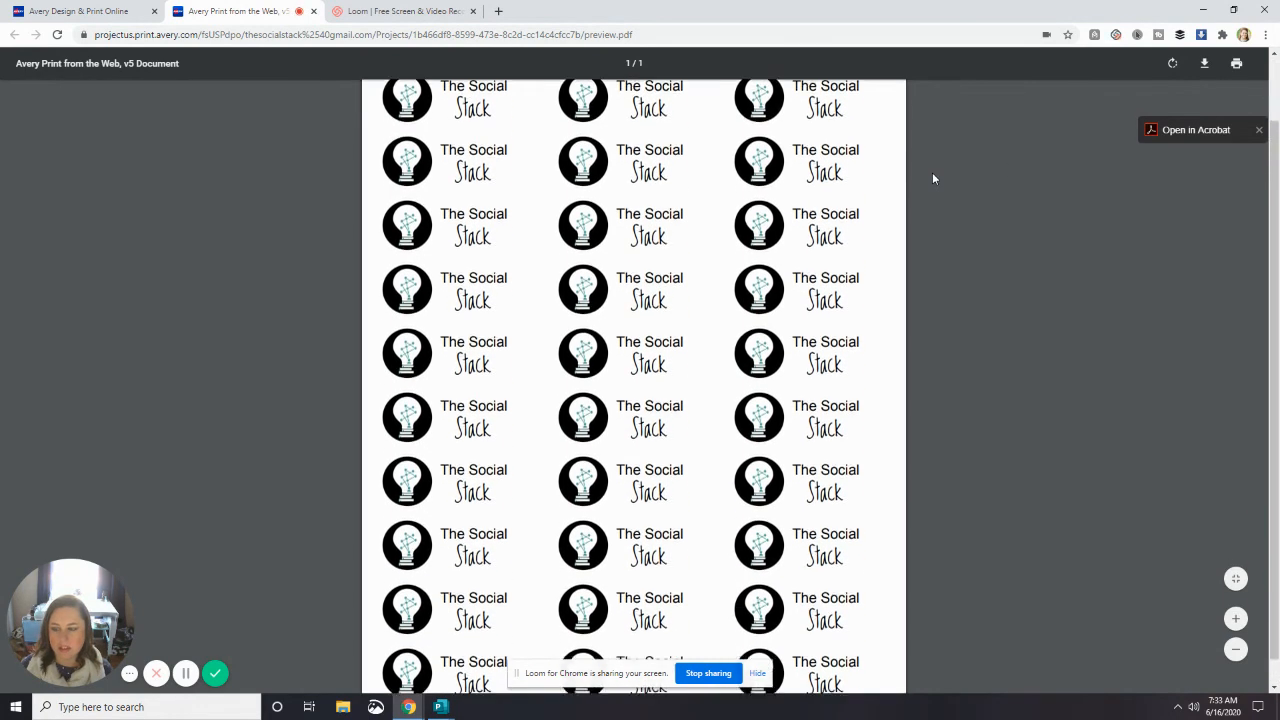
pyautogui.scroll(1, 932, 178)
pyautogui.scroll(-2, 932, 178)
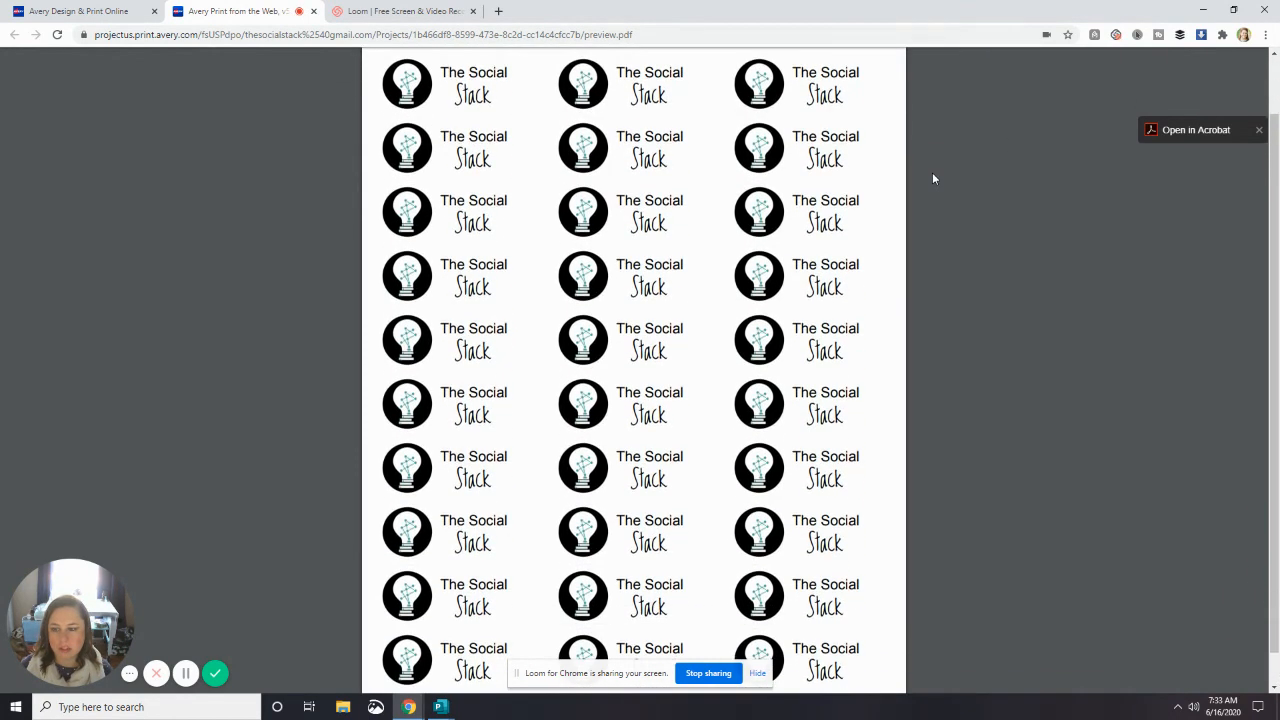